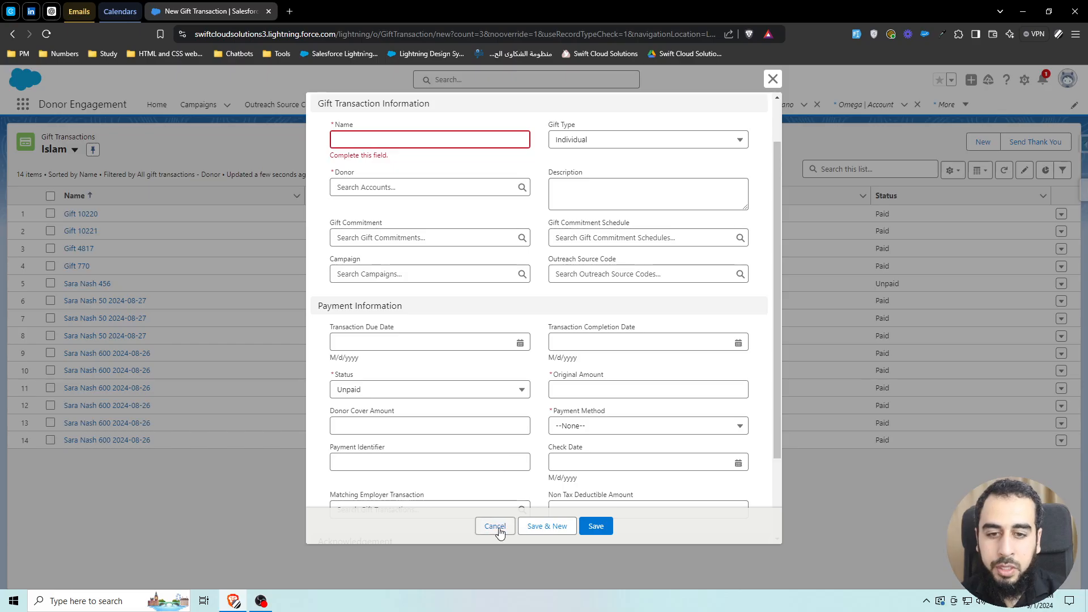
- Cancel the new gift transaction form and open the Flows page in Setup
{"action": "left_click", "coordinate": [494, 526]}
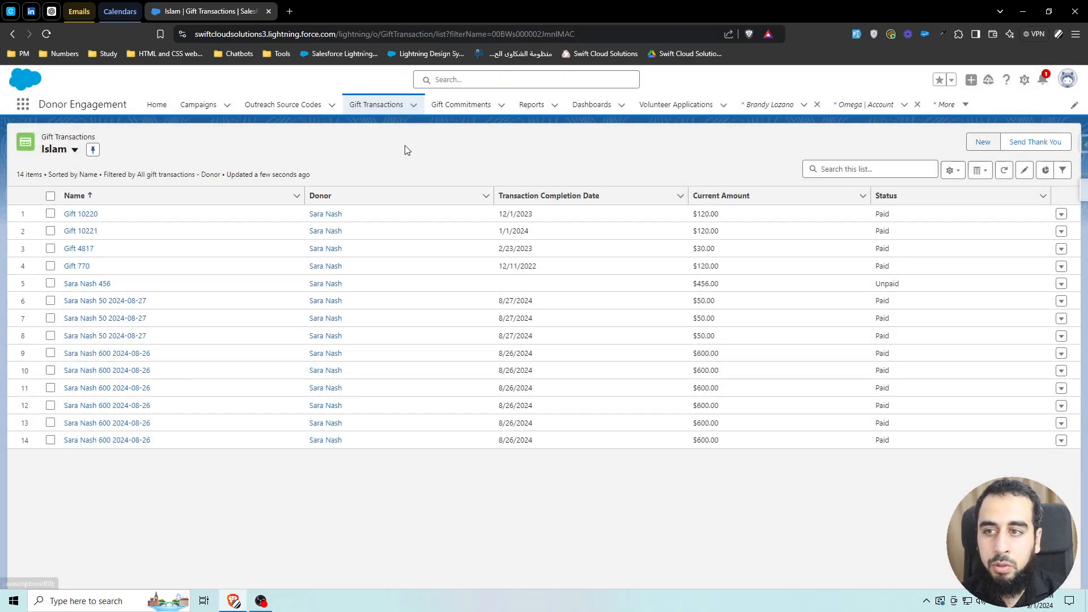
{"action": "left_click", "coordinate": [1024, 81]}
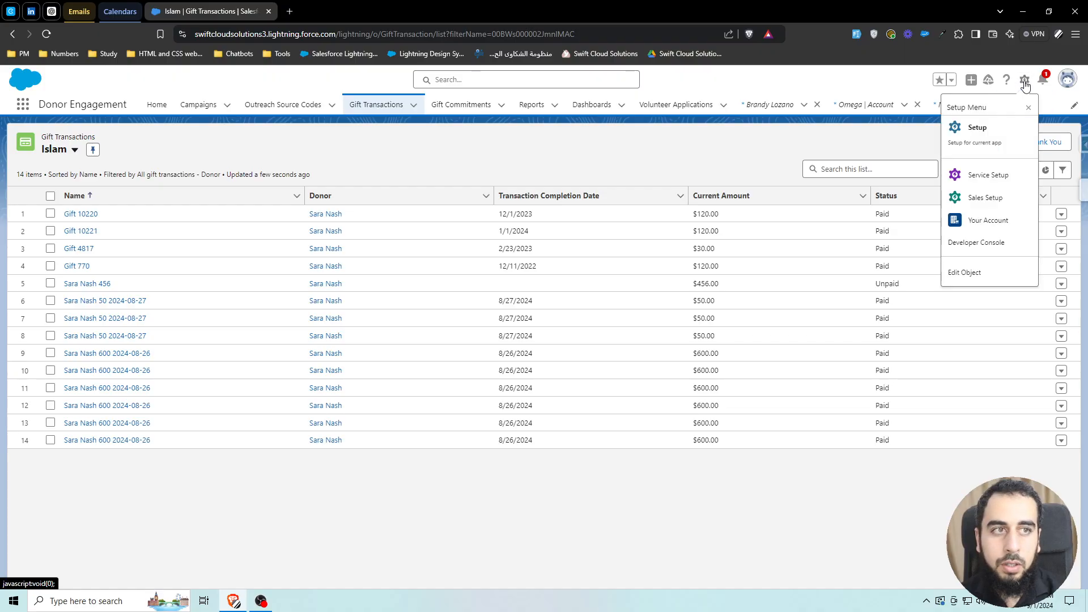
{"action": "left_click", "coordinate": [975, 127]}
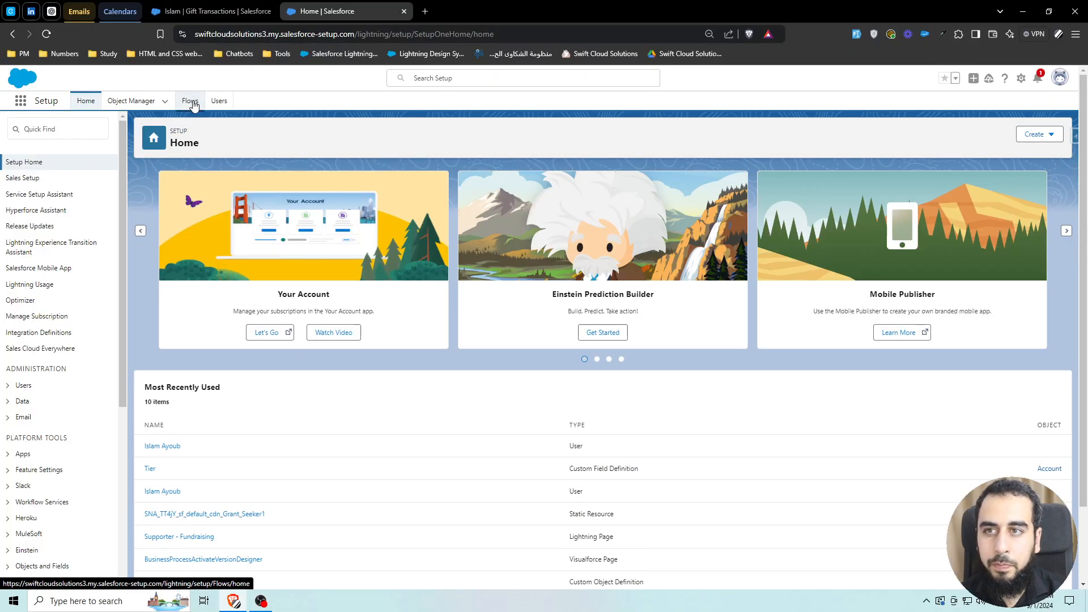
{"action": "left_click", "coordinate": [190, 101]}
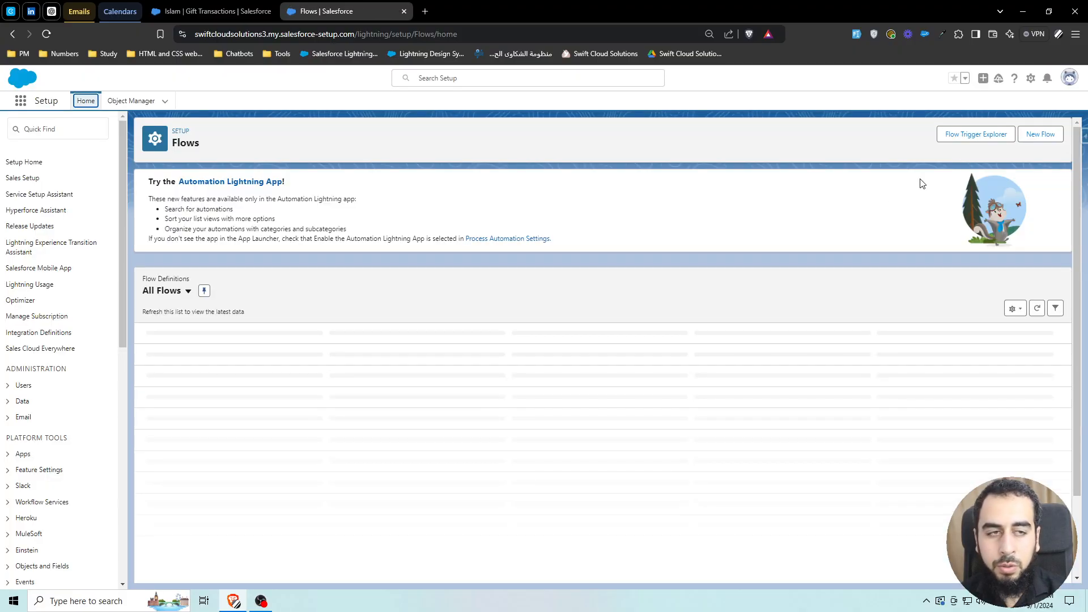
- Start a new flow from scratch as a Schedule-Triggered Flow
{"action": "left_click", "coordinate": [1048, 138]}
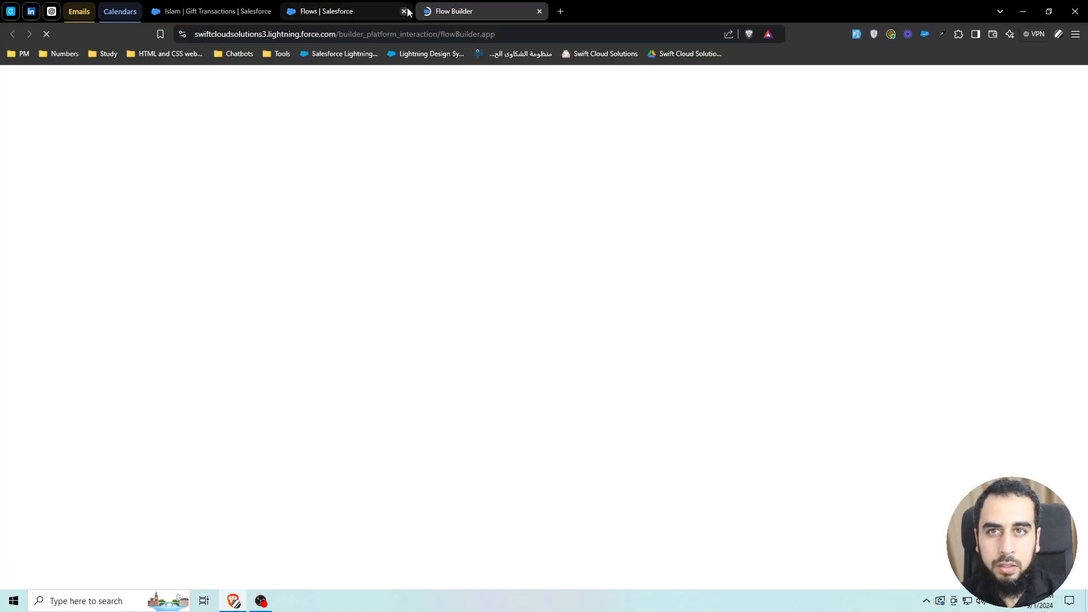
{"action": "left_click", "coordinate": [403, 11]}
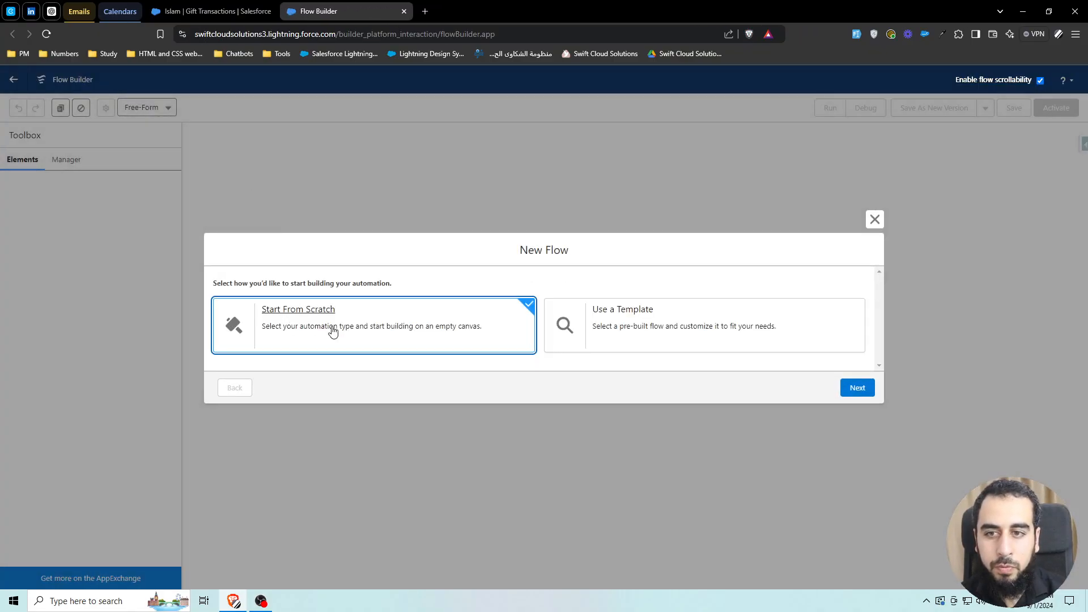
{"action": "left_click", "coordinate": [867, 389]}
{"action": "left_click", "coordinate": [272, 244]}
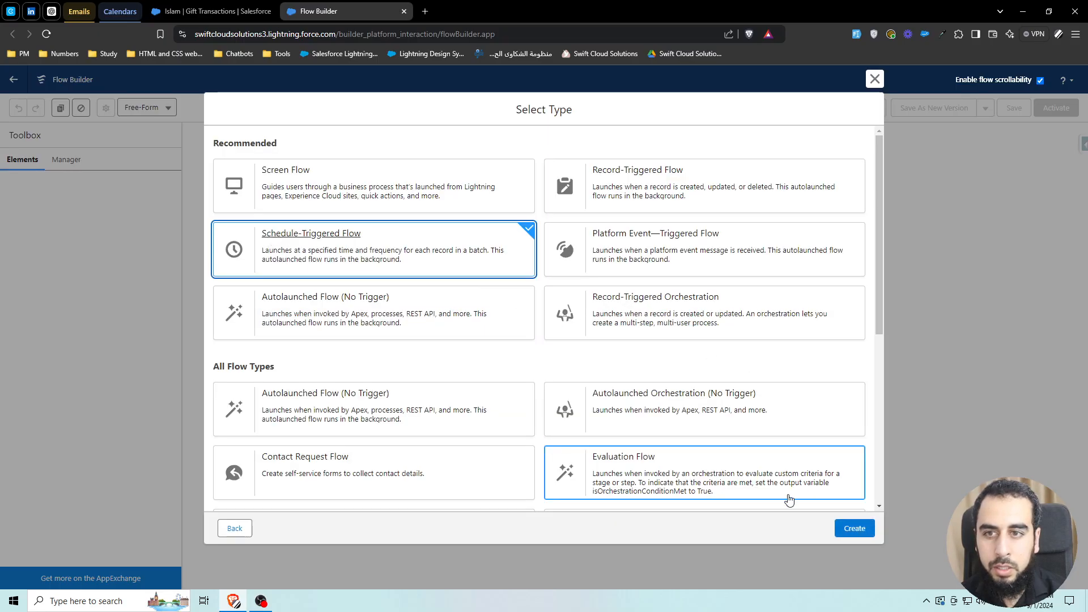
{"action": "left_click", "coordinate": [851, 528]}
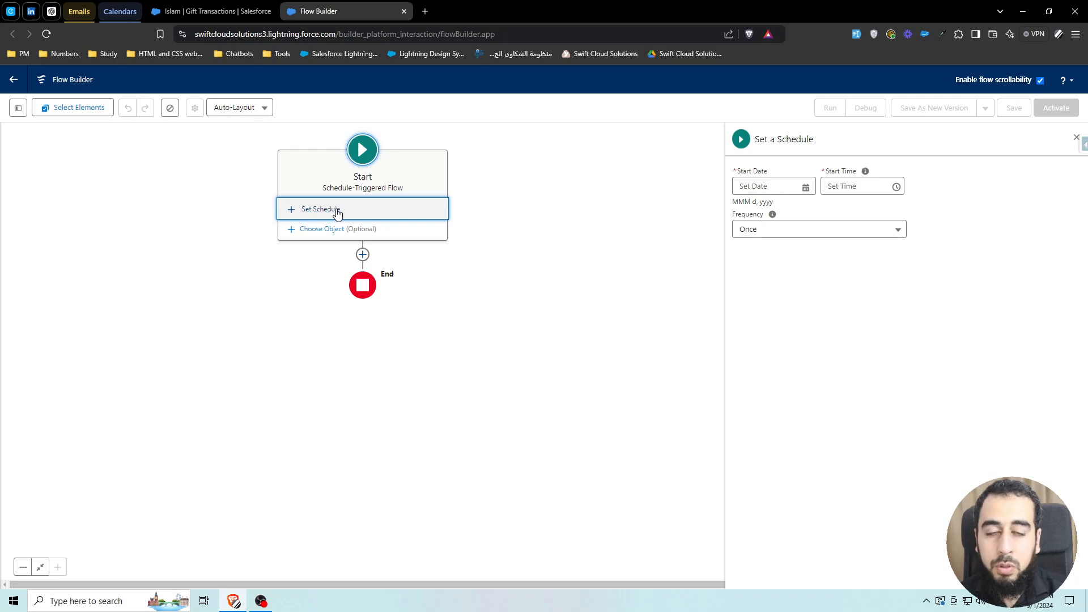
- Set the flow schedule's start date to Sep 1, 2024 and start time to 9:00 AM
{"action": "left_click", "coordinate": [785, 189]}
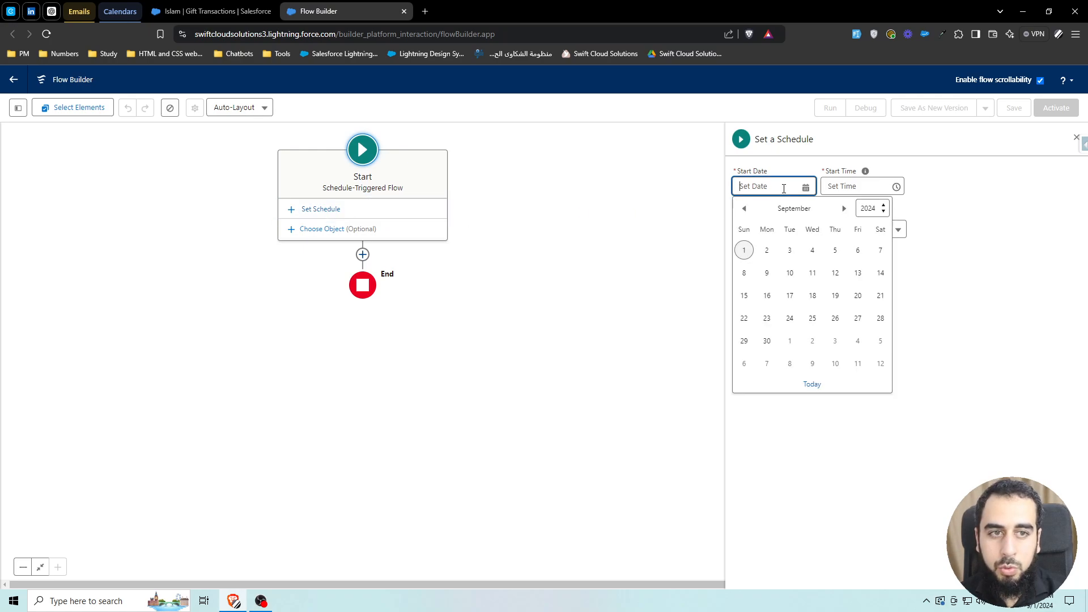
{"action": "left_click", "coordinate": [746, 251]}
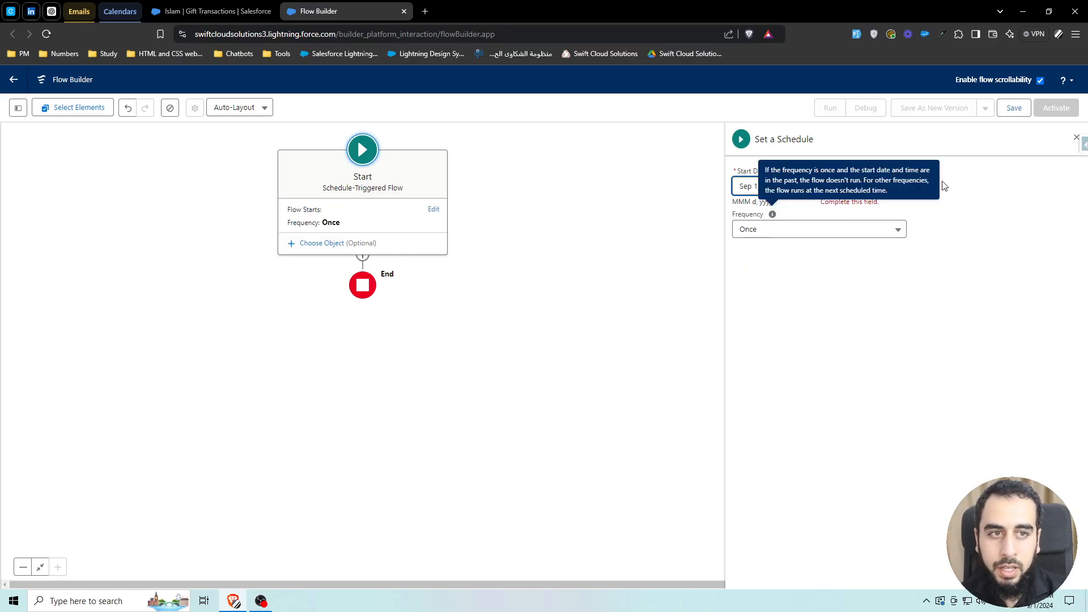
{"action": "left_click", "coordinate": [771, 187]}
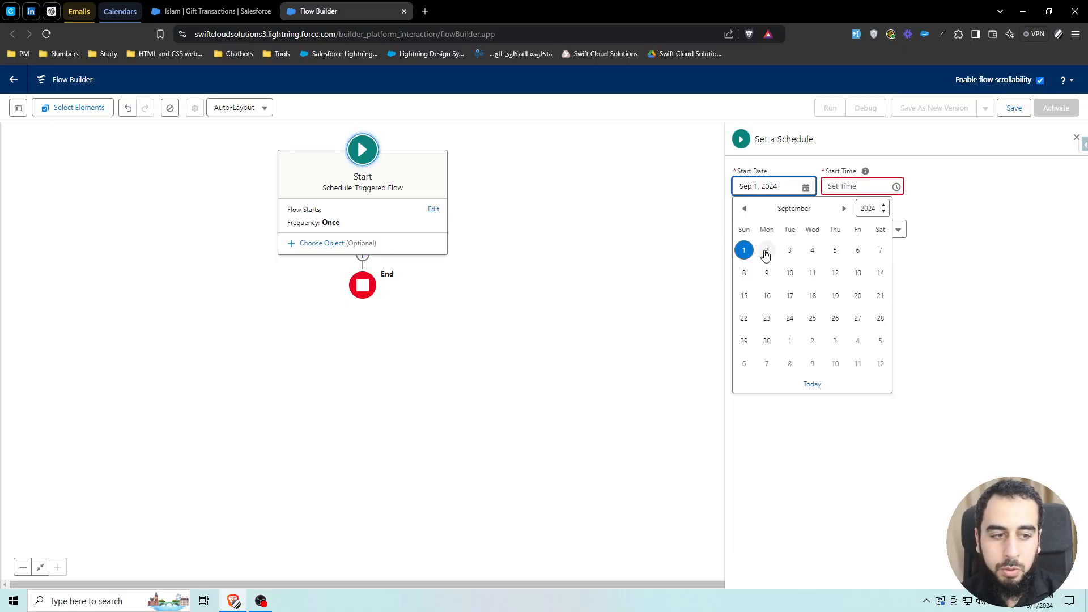
{"action": "left_click", "coordinate": [847, 187]}
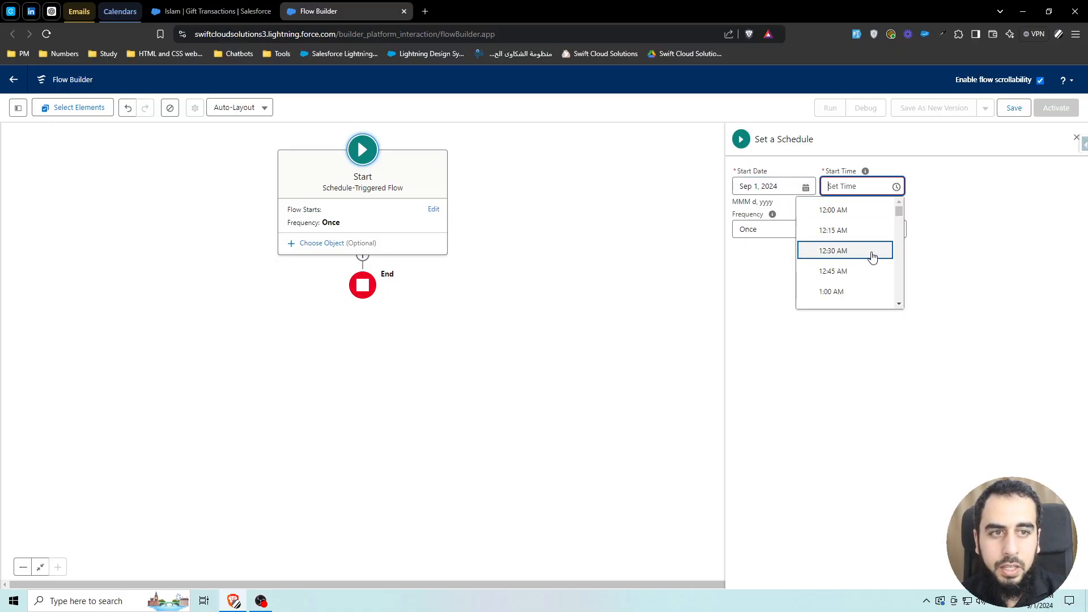
{"action": "scroll", "coordinate": [873, 257], "scroll_direction": "down", "scroll_amount": 1}
{"action": "scroll", "coordinate": [872, 258], "scroll_direction": "down", "scroll_amount": 6}
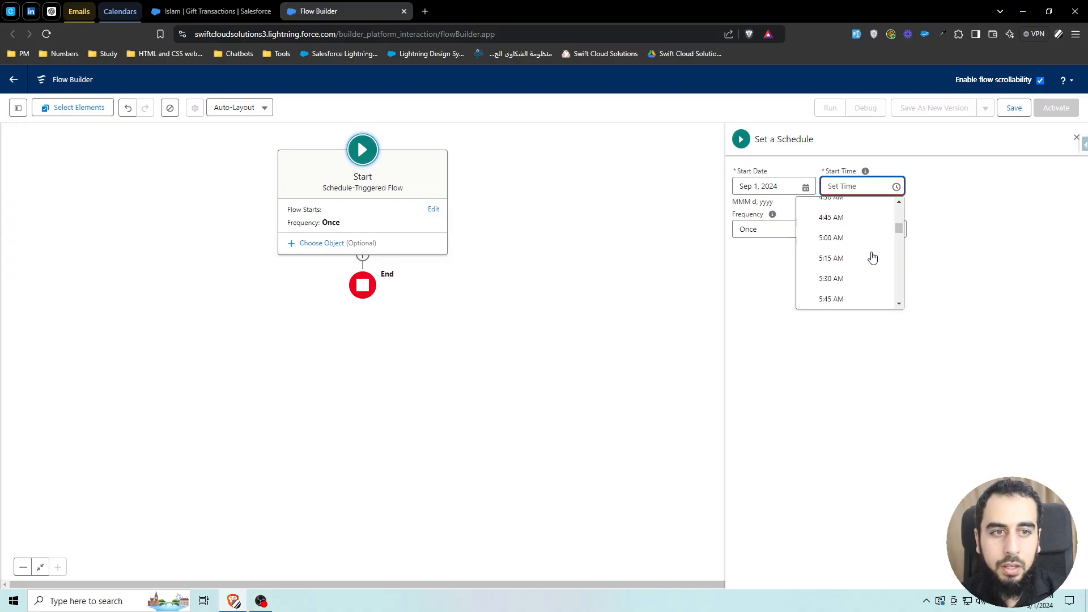
{"action": "scroll", "coordinate": [870, 258], "scroll_direction": "down", "scroll_amount": 3}
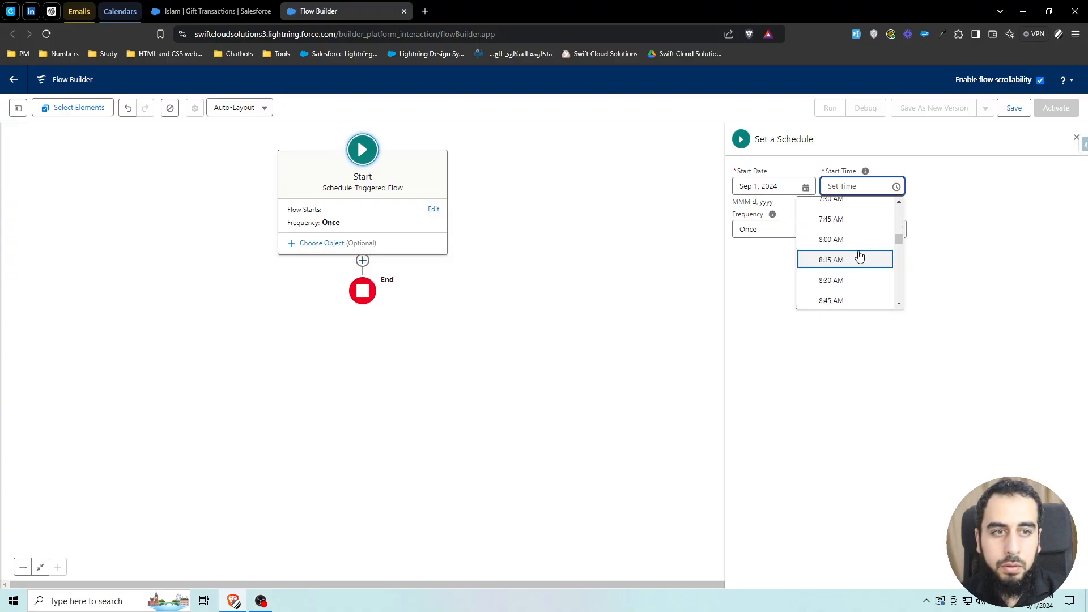
{"action": "scroll", "coordinate": [850, 266], "scroll_direction": "down", "scroll_amount": 1}
{"action": "left_click", "coordinate": [850, 263]}
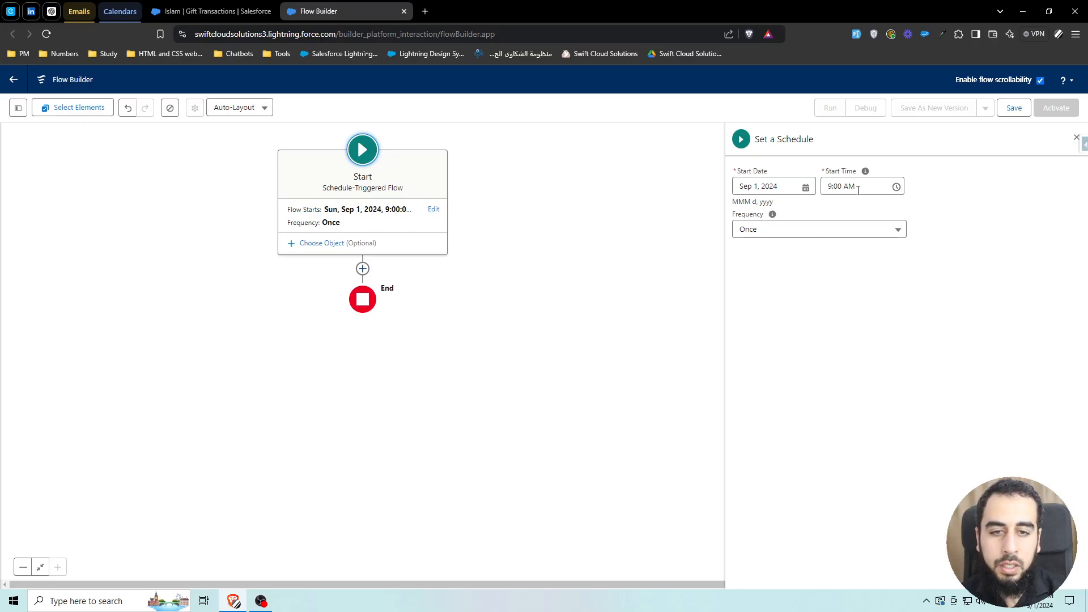
- Check the organization's default time zone on the Company Information page in Setup
{"action": "mouse_move", "coordinate": [868, 176]}
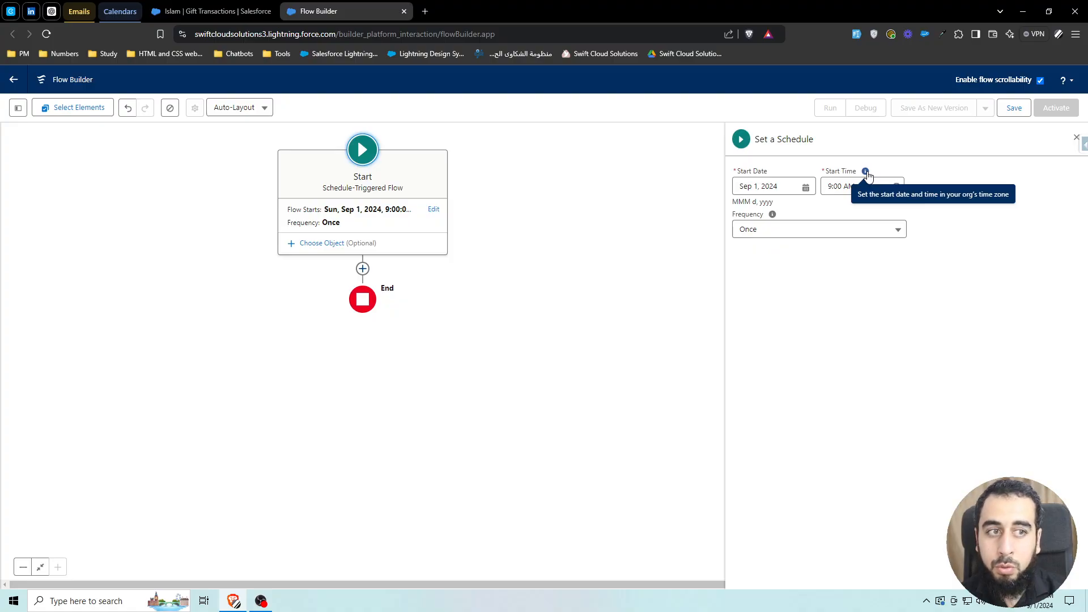
{"action": "left_click", "coordinate": [260, 12]}
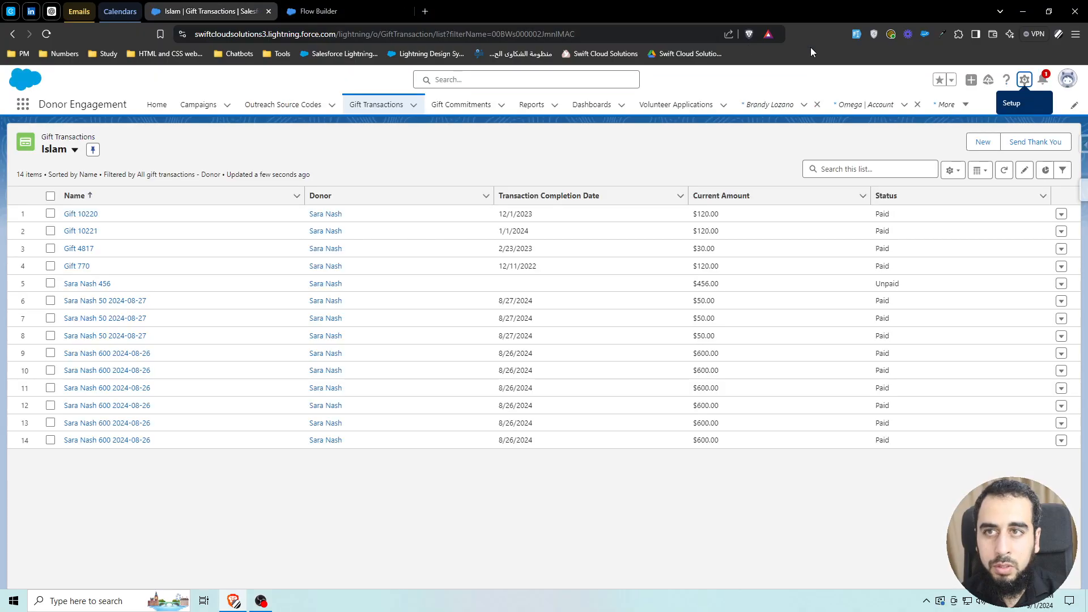
{"action": "left_click", "coordinate": [1025, 80]}
{"action": "left_click", "coordinate": [997, 124]}
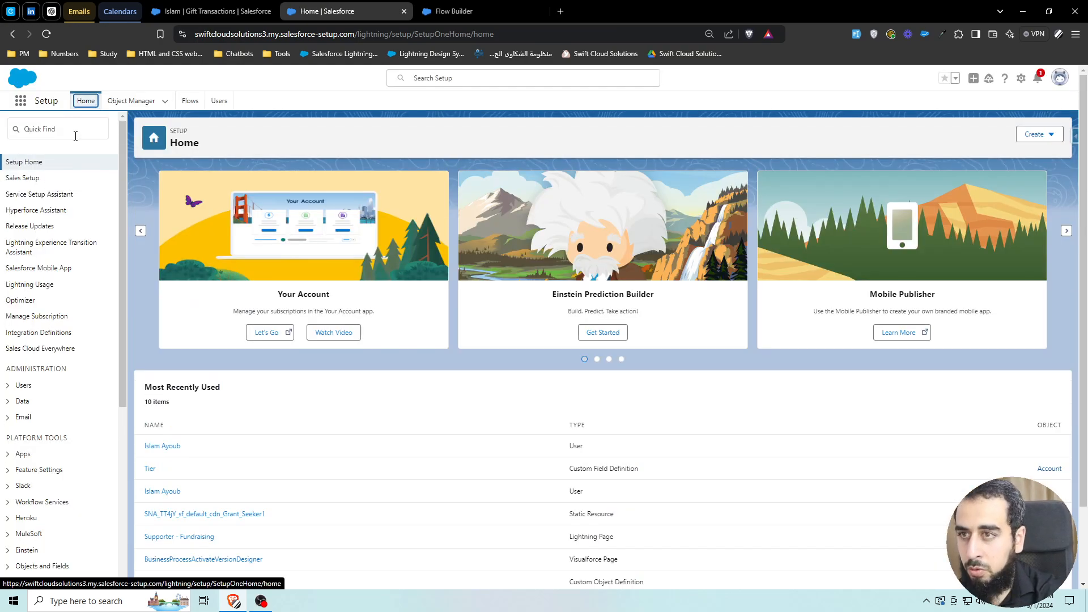
{"action": "left_click", "coordinate": [76, 136]}
{"action": "type", "text": "company inf"}
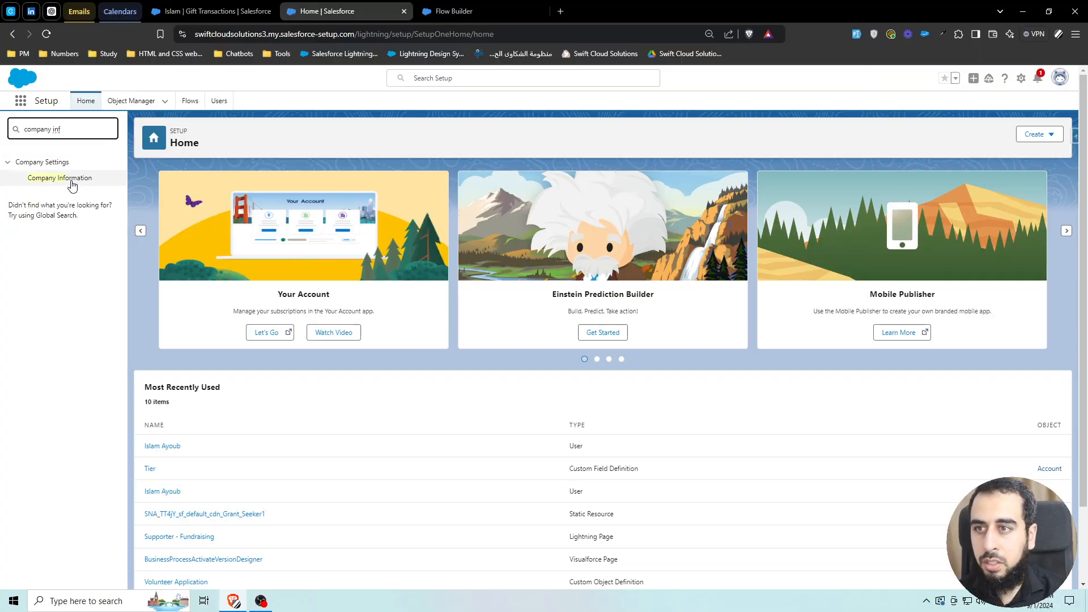
{"action": "left_click", "coordinate": [70, 179]}
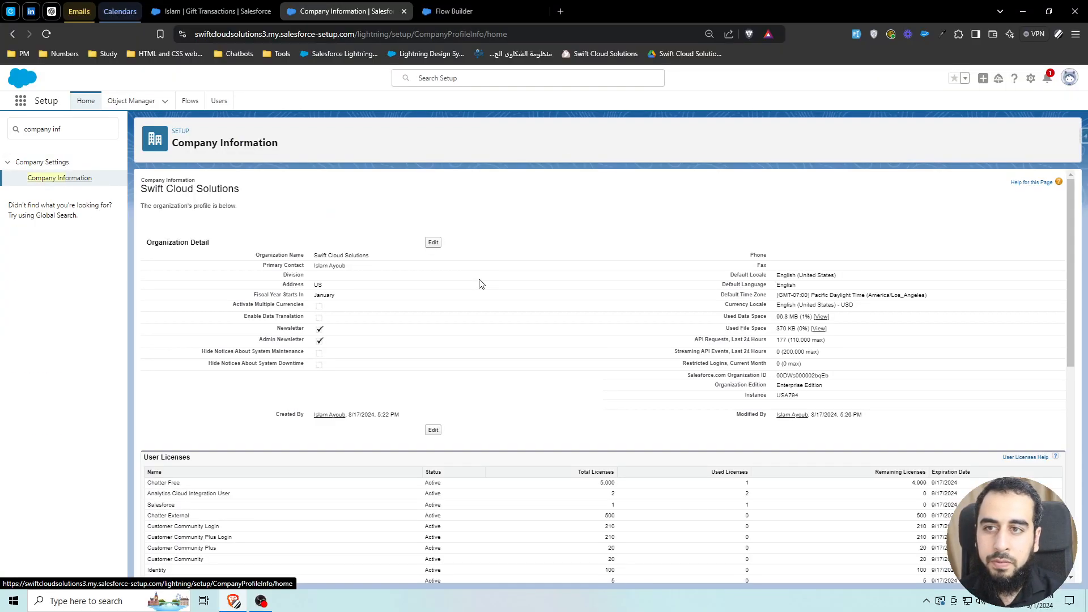
{"action": "left_click_drag", "start_coordinate": [720, 293], "coordinate": [934, 304]}
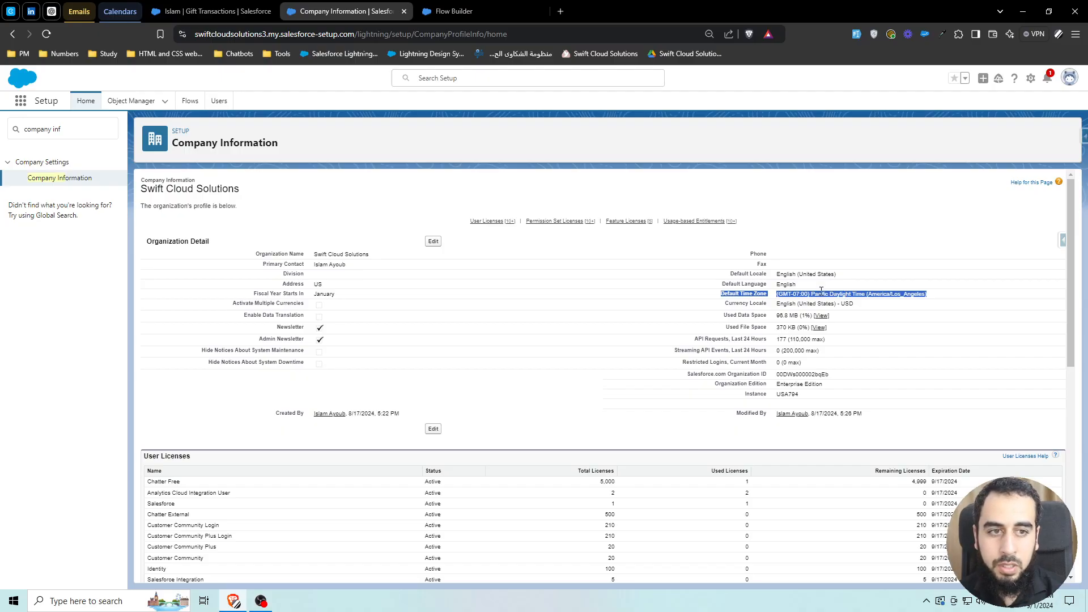
- Set the schedule frequency to Daily and close the schedule panel
{"action": "left_click", "coordinate": [473, 15]}
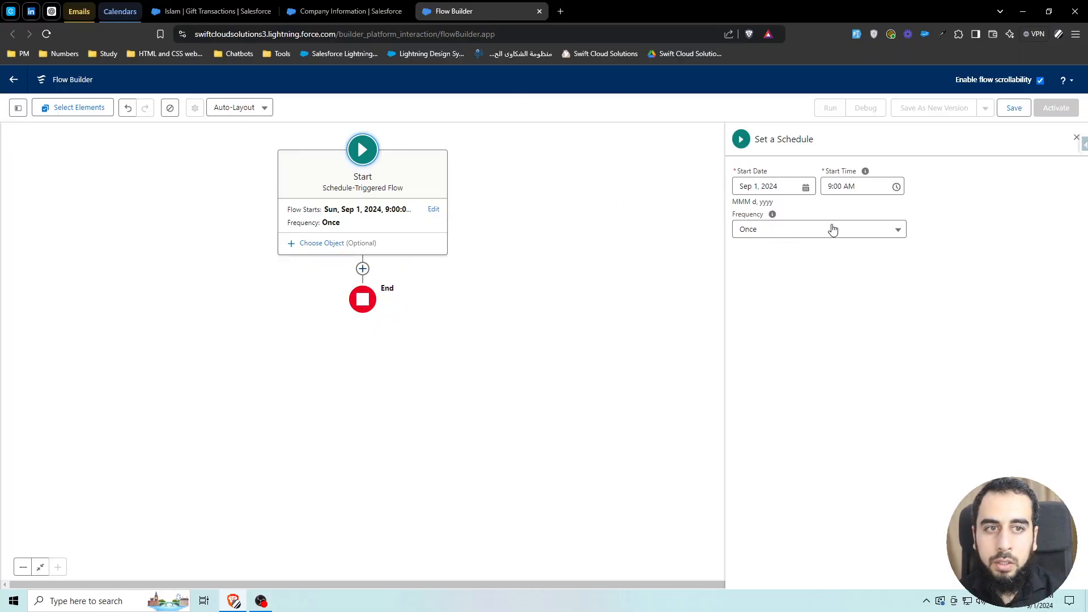
{"action": "left_click", "coordinate": [829, 229]}
{"action": "left_click", "coordinate": [766, 268]}
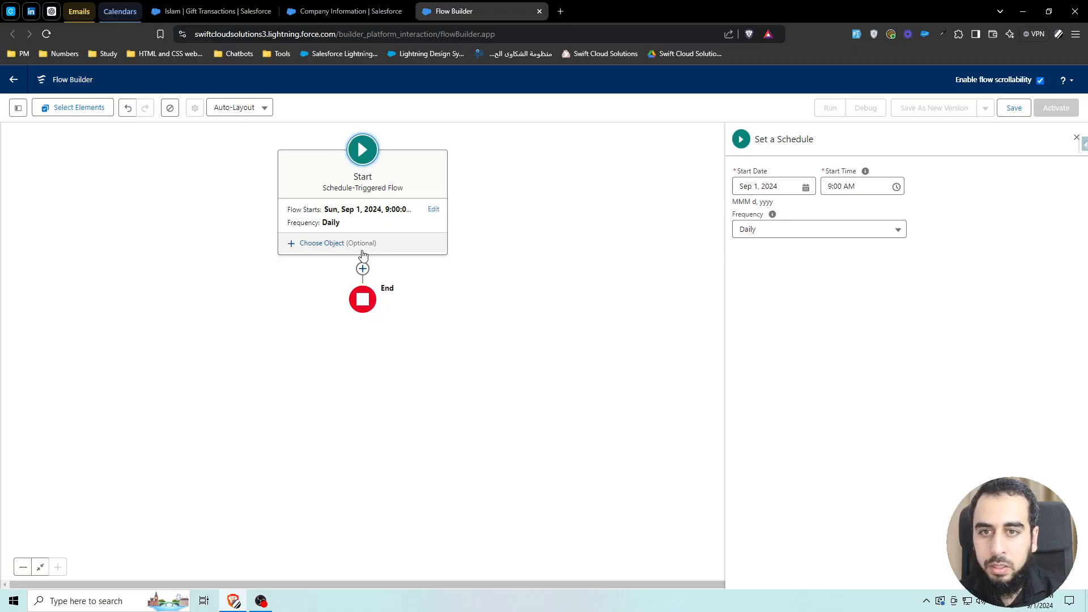
{"action": "left_click", "coordinate": [1076, 138]}
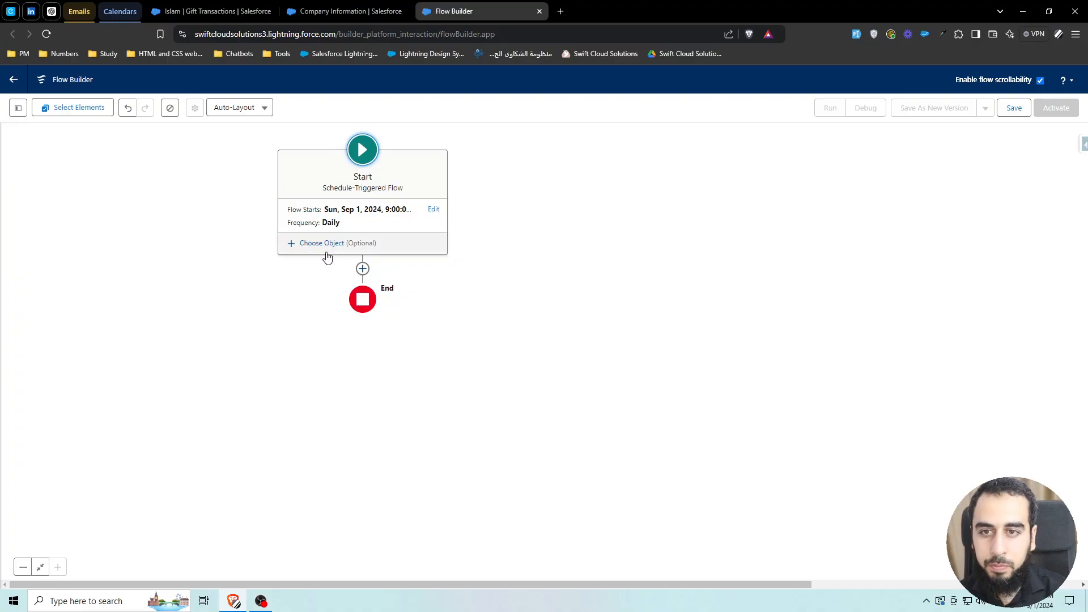
- Choose Gift Transaction as the object the scheduled flow runs on
{"action": "left_click", "coordinate": [325, 248]}
{"action": "left_click", "coordinate": [683, 216]}
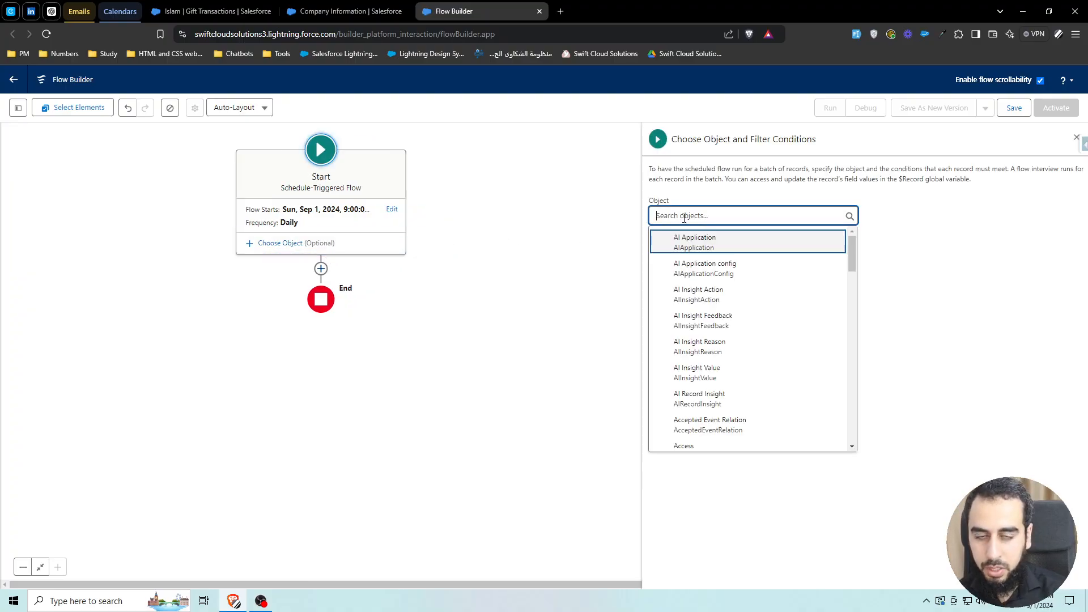
{"action": "type", "text": "gift trans"}
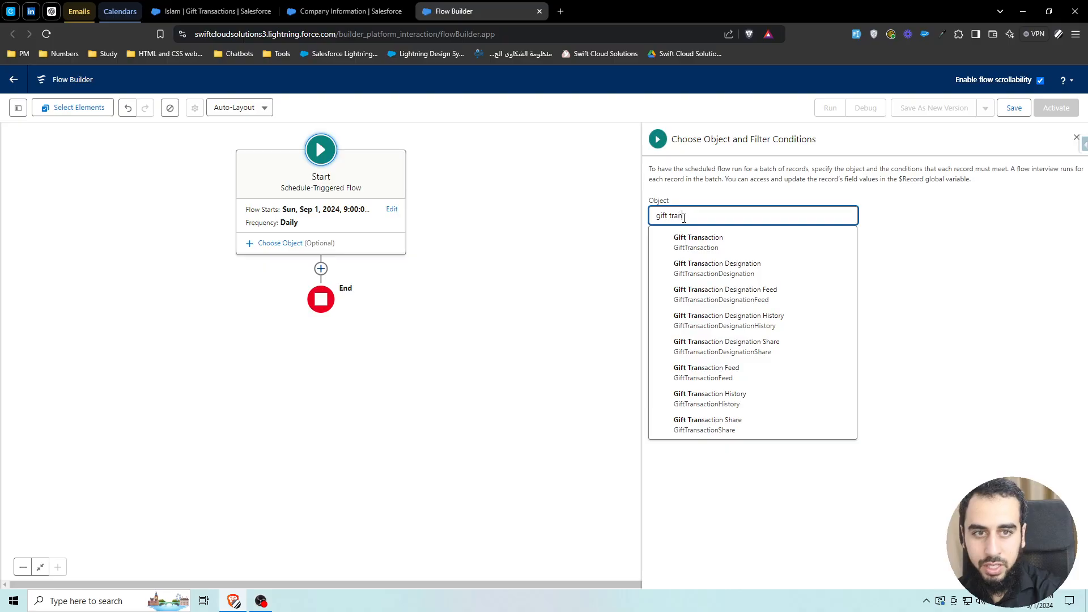
{"action": "left_click", "coordinate": [689, 238]}
- Add a filter condition where Status equals Unpaid
{"action": "left_click", "coordinate": [733, 300]}
{"action": "type", "text": "stat"}
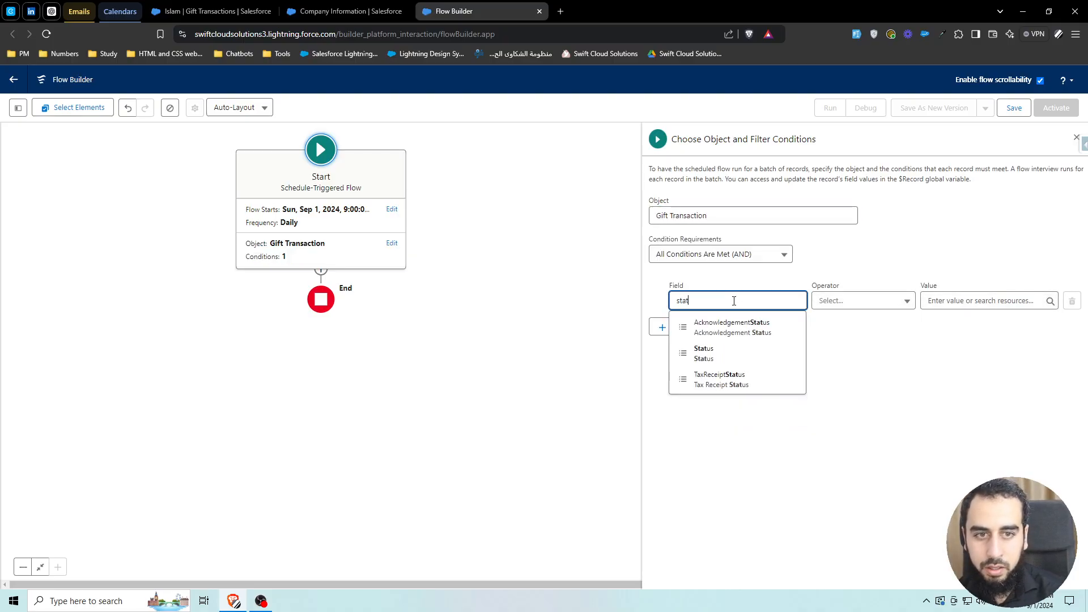
{"action": "left_click", "coordinate": [712, 356]}
{"action": "left_click", "coordinate": [961, 301]}
{"action": "type", "text": "unp"}
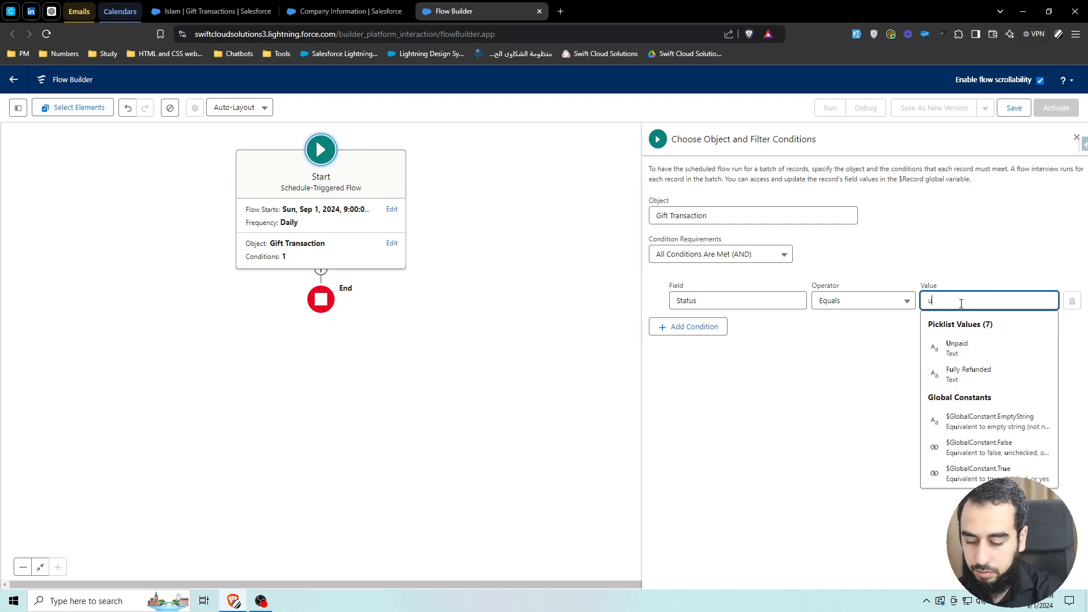
{"action": "left_click", "coordinate": [957, 347]}
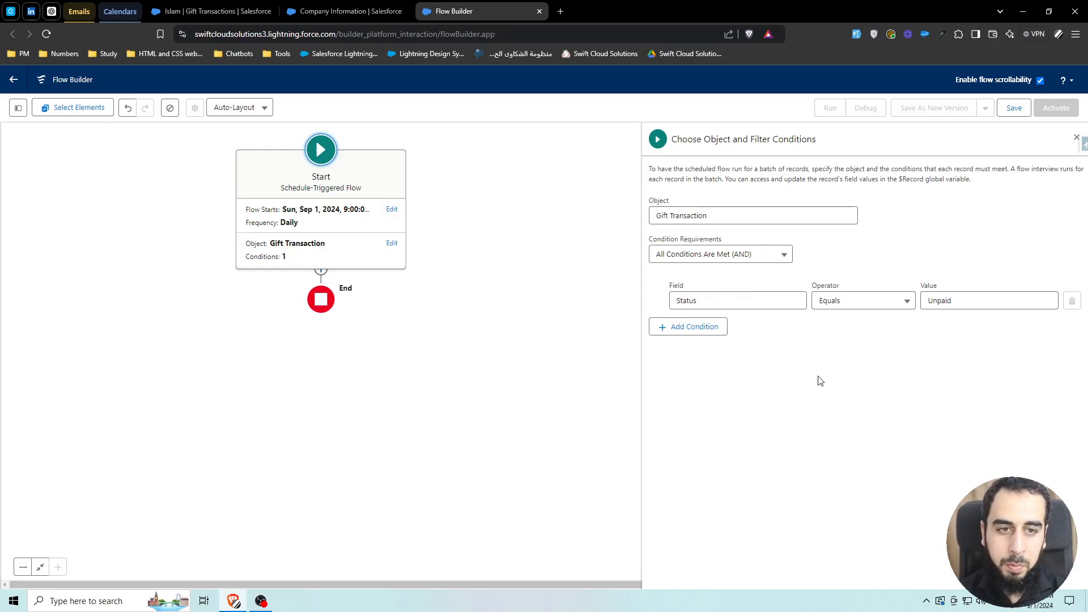
- Add a second condition on TransactionDueDate with the Equals operator
{"action": "left_click", "coordinate": [711, 329]}
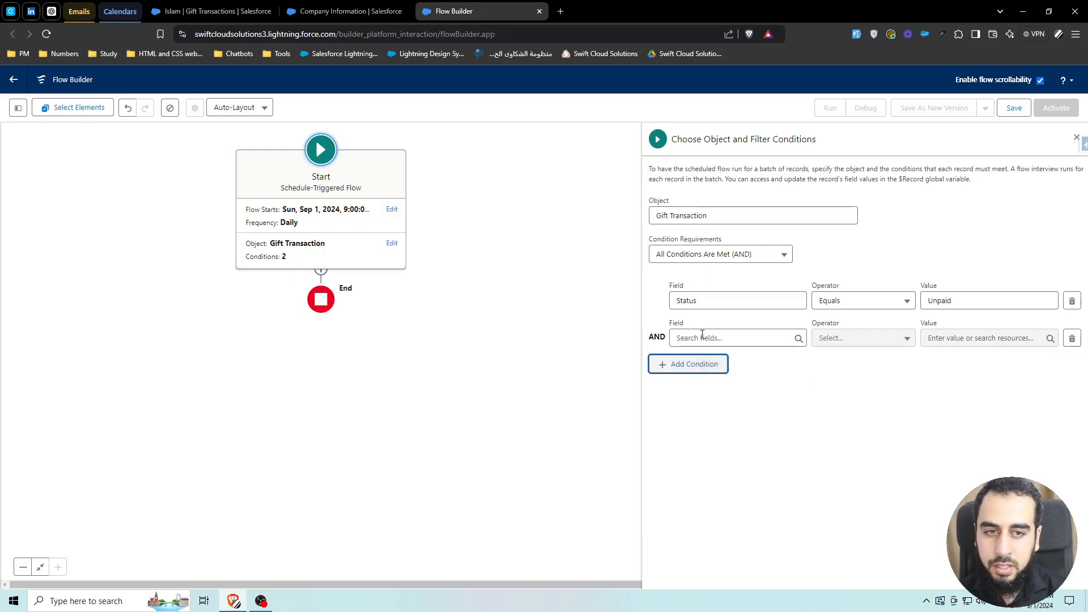
{"action": "left_click", "coordinate": [704, 338]}
{"action": "type", "text": "due"}
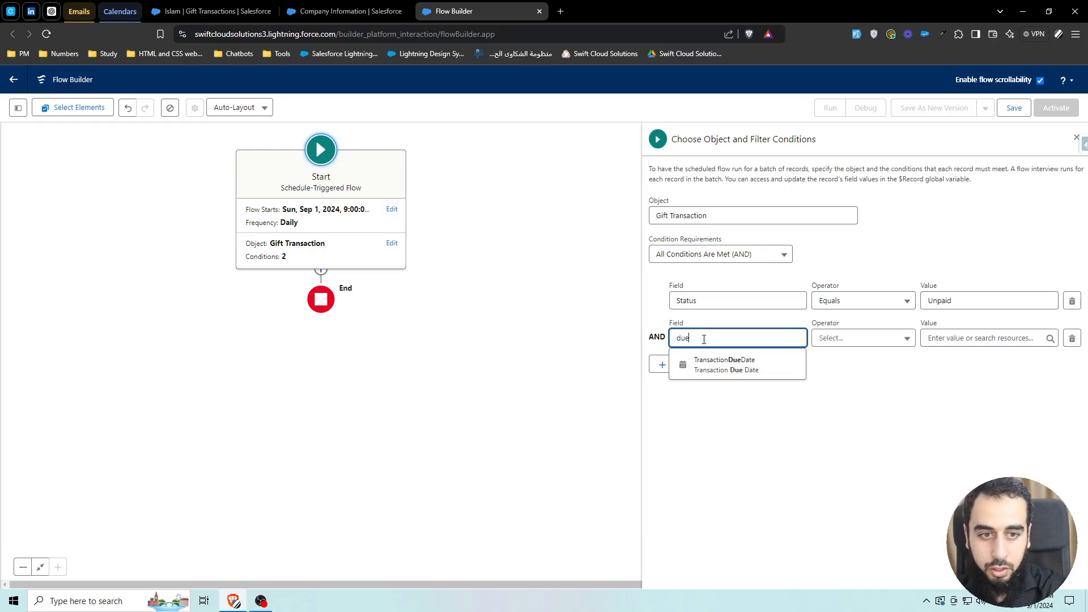
{"action": "left_click", "coordinate": [736, 367]}
{"action": "left_click", "coordinate": [960, 338]}
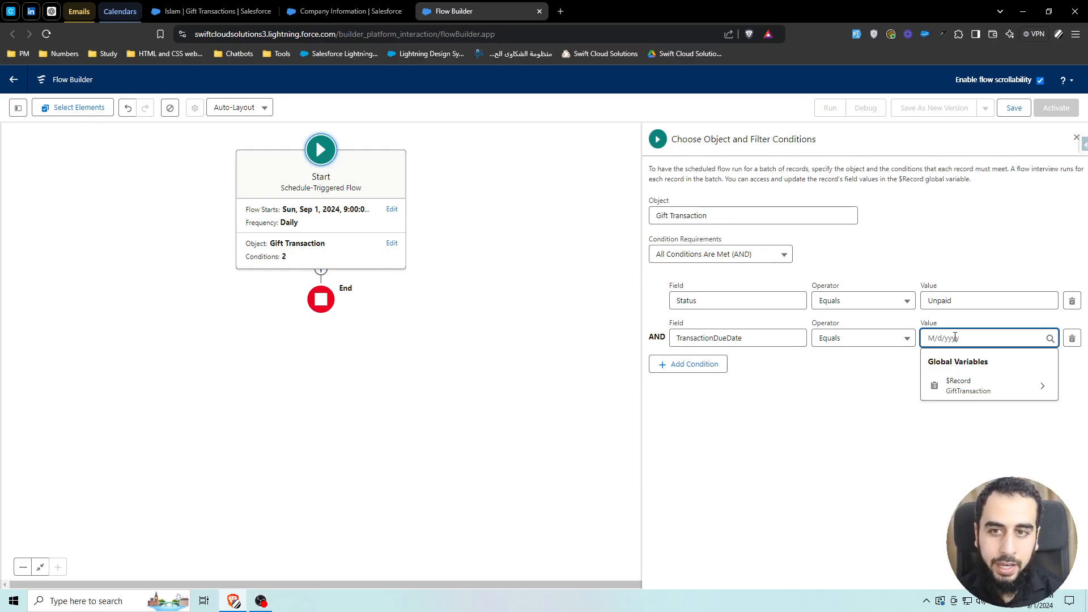
- Create a new Formula resource with the API name fx
{"action": "left_click", "coordinate": [16, 108]}
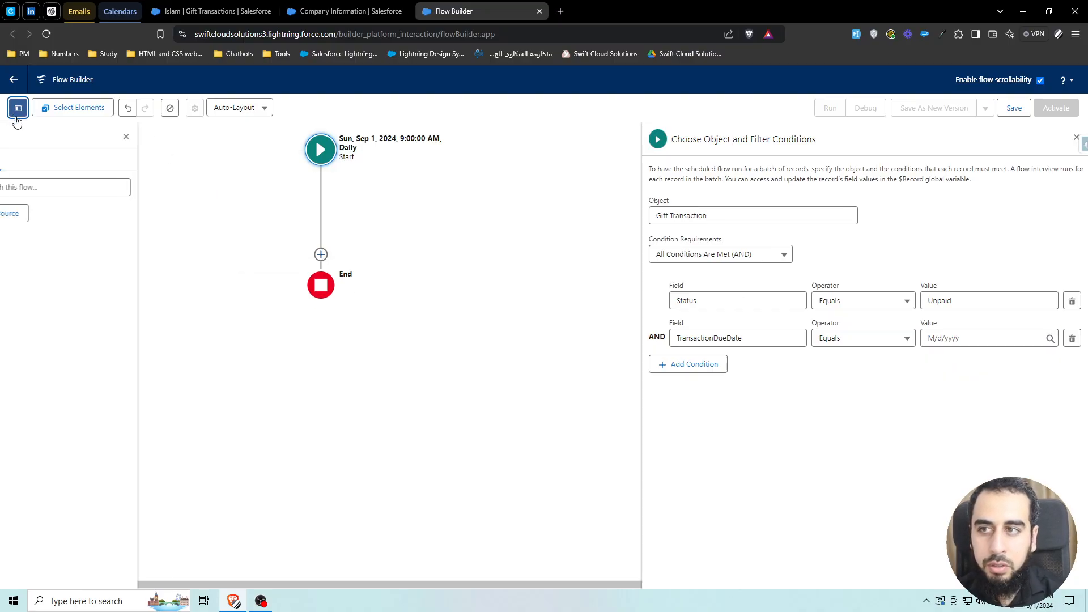
{"action": "left_click", "coordinate": [49, 221]}
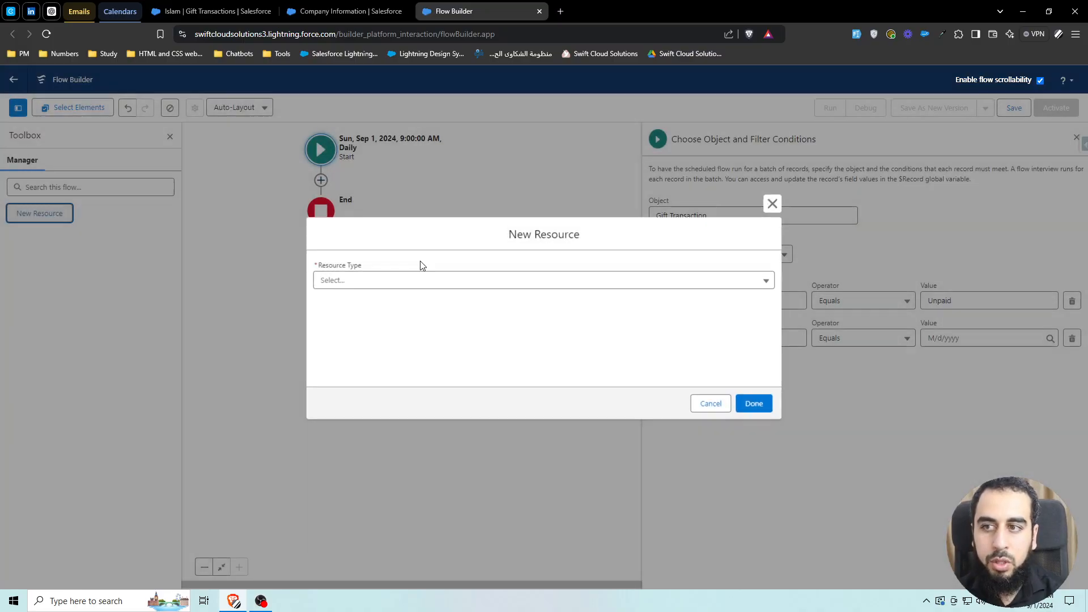
{"action": "left_click", "coordinate": [428, 284]}
{"action": "left_click", "coordinate": [363, 358]}
{"action": "left_click", "coordinate": [376, 208]}
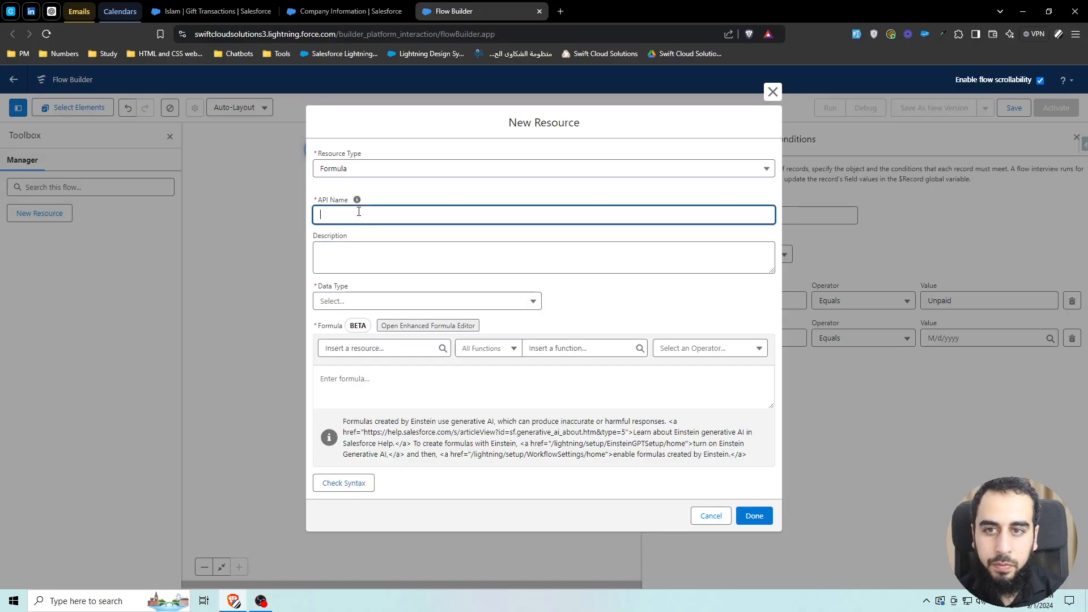
{"action": "type", "text": "fx"}
{"action": "left_click", "coordinate": [413, 193]}
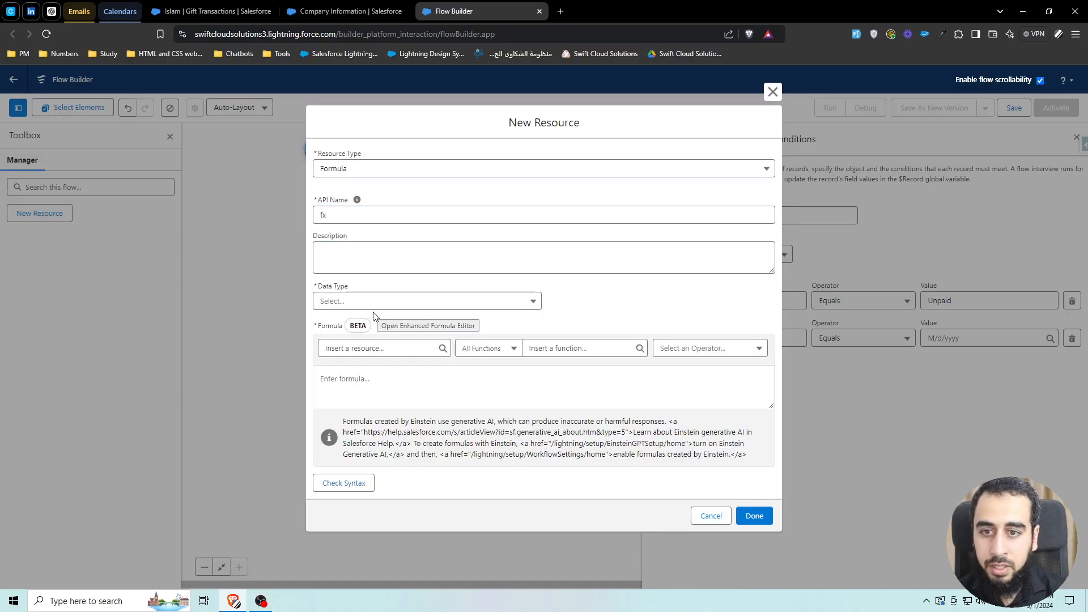
- Set the fx resource's data type to Date and its formula to the TODAY() function, then finish it
{"action": "left_click", "coordinate": [362, 301]}
{"action": "left_click", "coordinate": [365, 406]}
{"action": "left_click", "coordinate": [565, 346]}
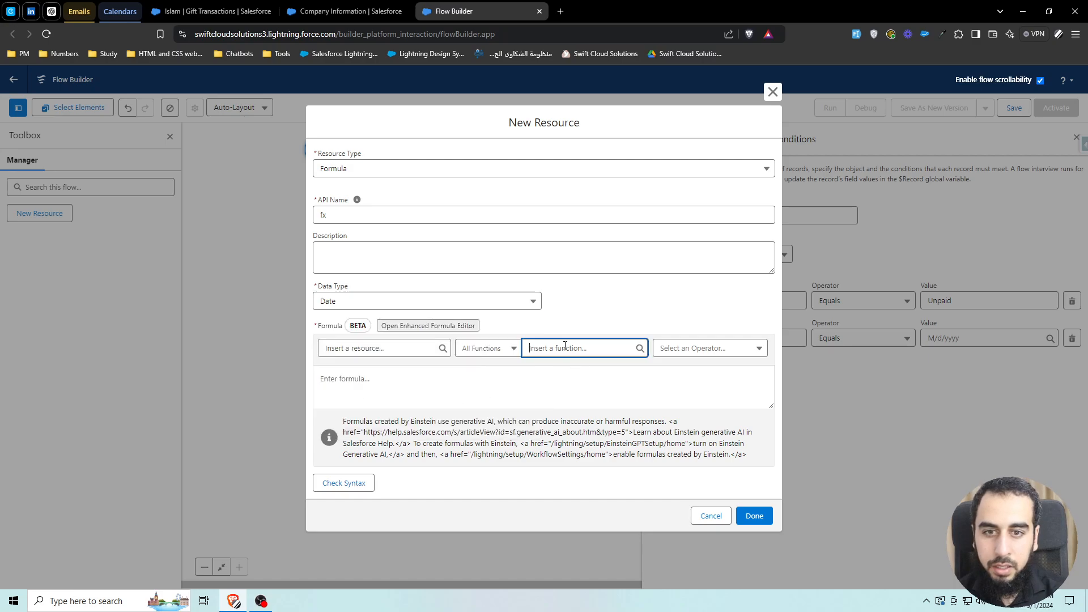
{"action": "type", "text": "today"}
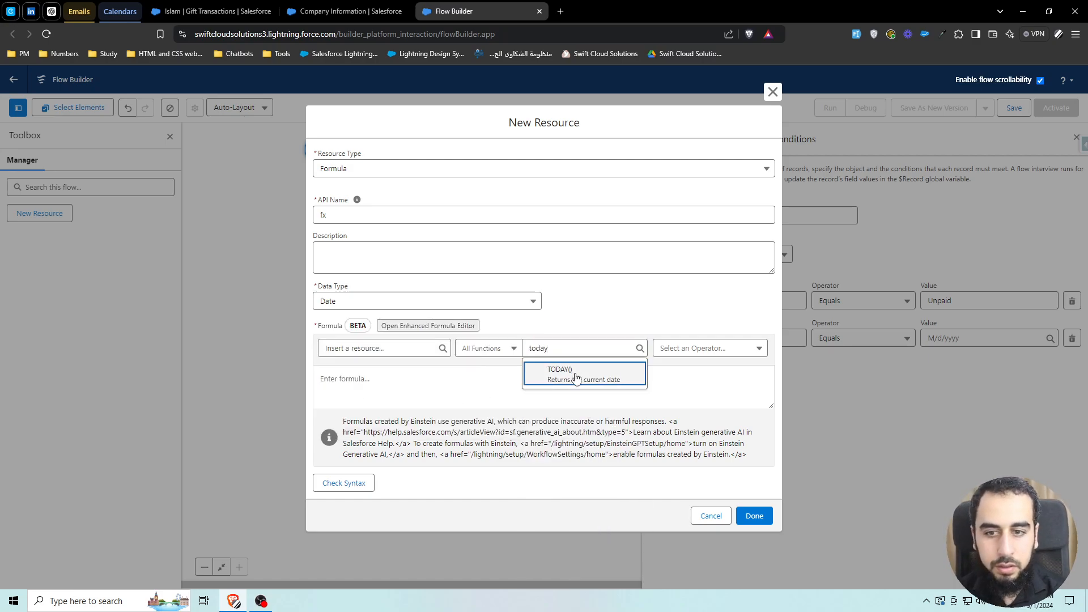
{"action": "left_click", "coordinate": [560, 371]}
{"action": "left_click", "coordinate": [758, 514]}
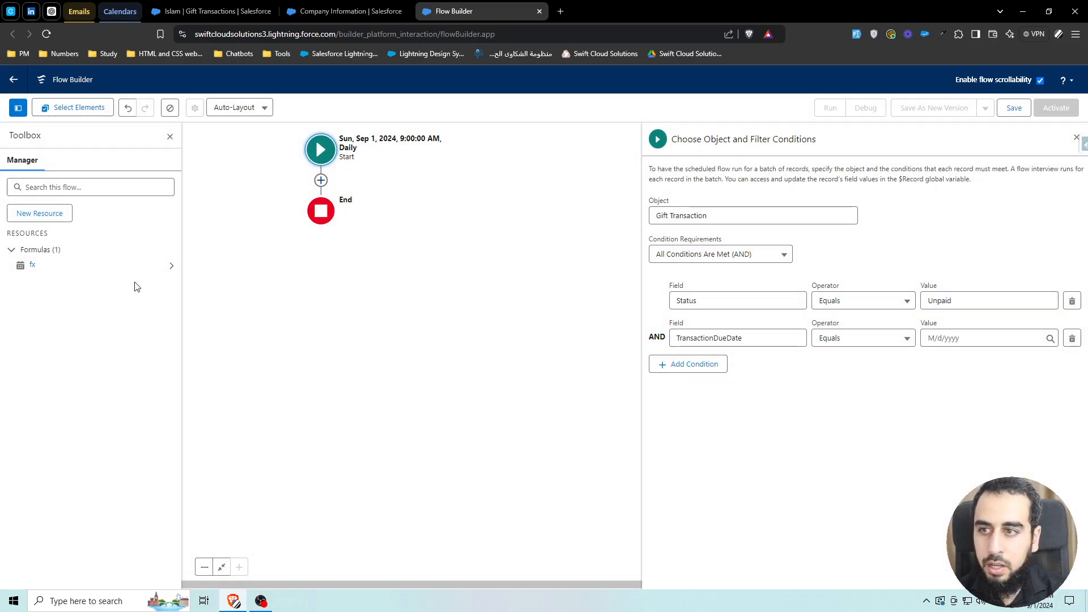
- Enter fx as the TransactionDueDate condition's value and delete the fx resource
{"action": "left_click", "coordinate": [920, 338]}
{"action": "type", "text": "fx"}
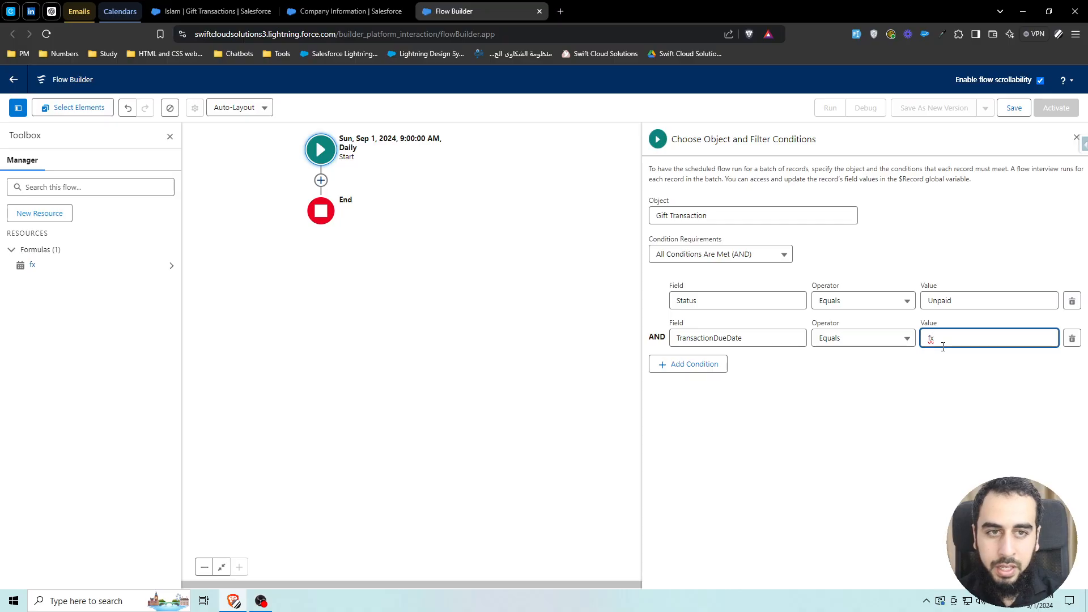
{"action": "left_click", "coordinate": [170, 265]}
{"action": "left_click", "coordinate": [111, 218]}
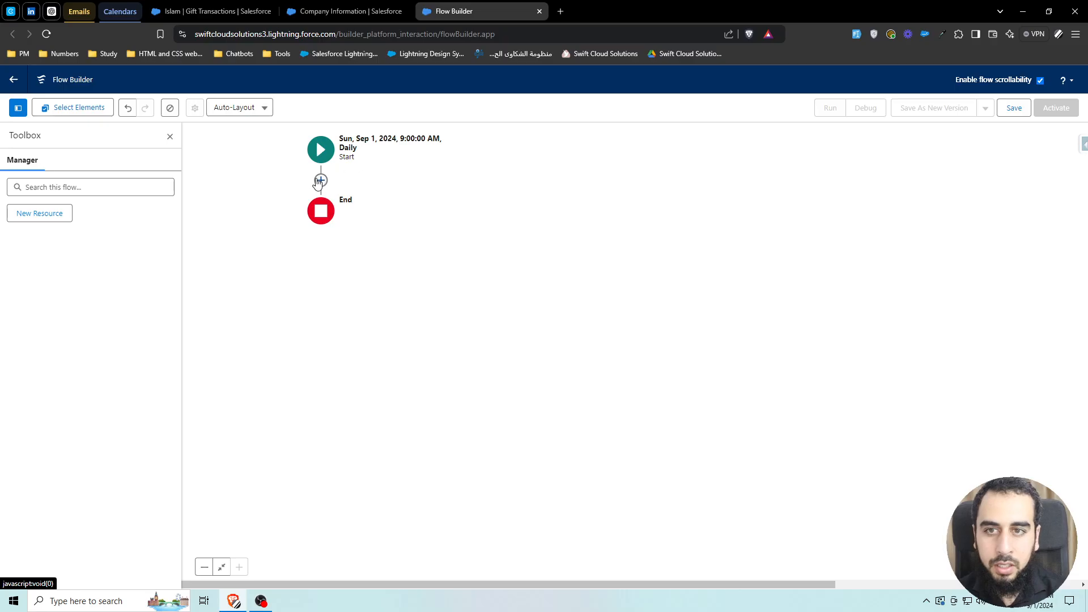
- Reopen the start element's filter conditions and remove the TransactionDueDate condition
{"action": "left_click", "coordinate": [318, 156]}
{"action": "left_click", "coordinate": [281, 256]}
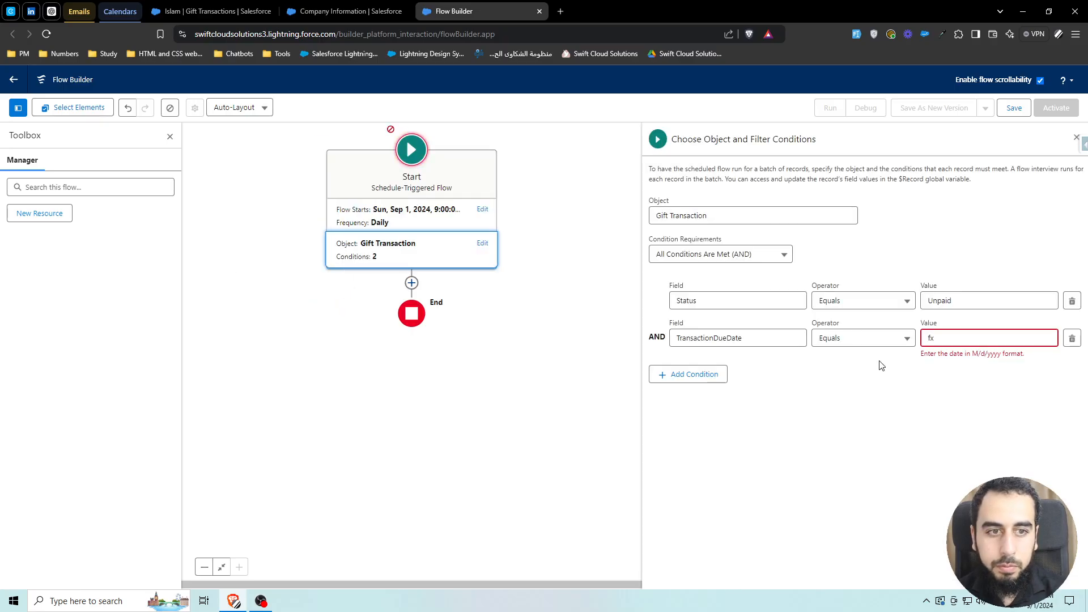
{"action": "left_click", "coordinate": [1072, 339]}
- Save the flow with the label Send Reminders
{"action": "left_click", "coordinate": [1014, 107]}
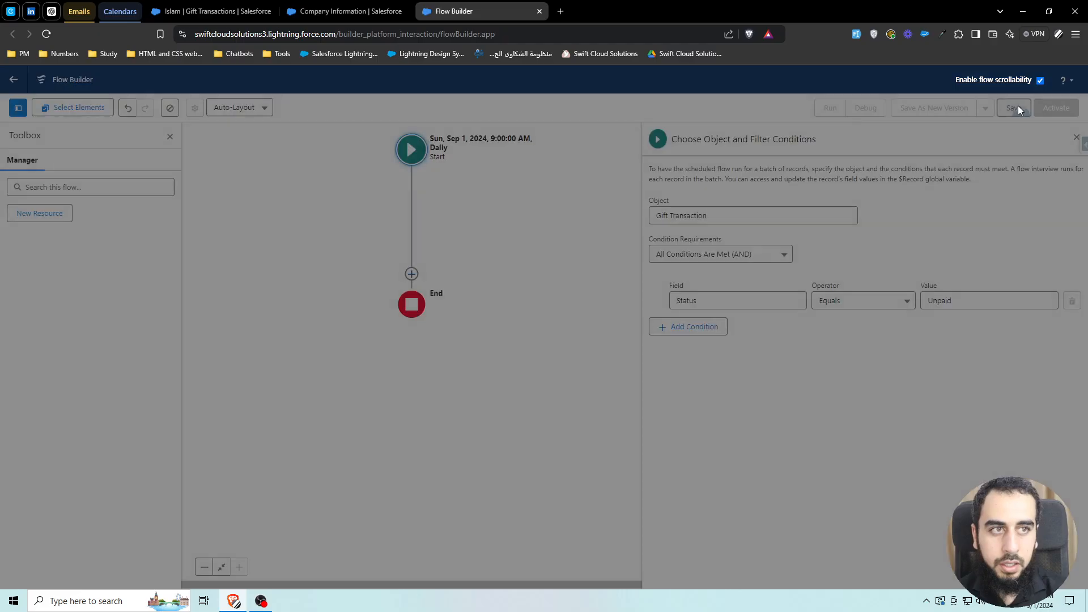
{"action": "left_click", "coordinate": [418, 291]}
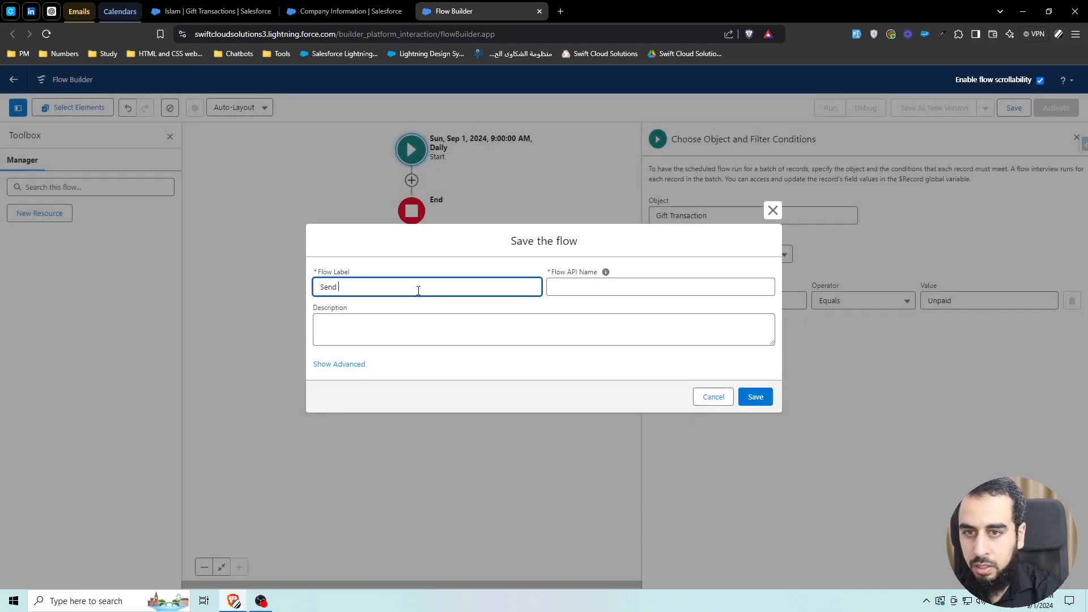
{"action": "left_click", "coordinate": [758, 398]}
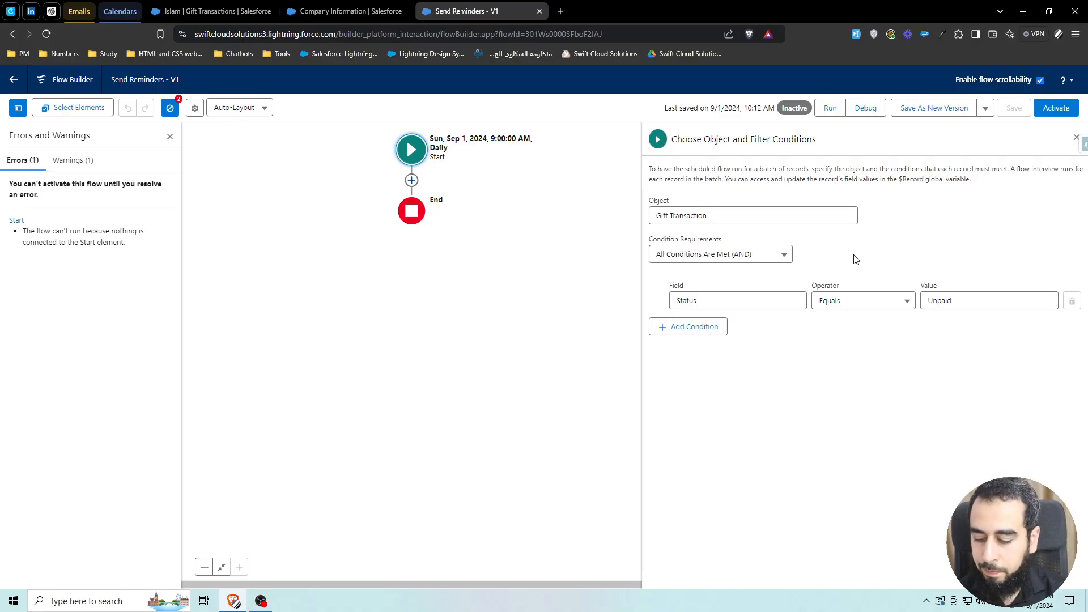
- Open the Gift Transaction object's setup page in another tab
{"action": "left_click", "coordinate": [328, 13]}
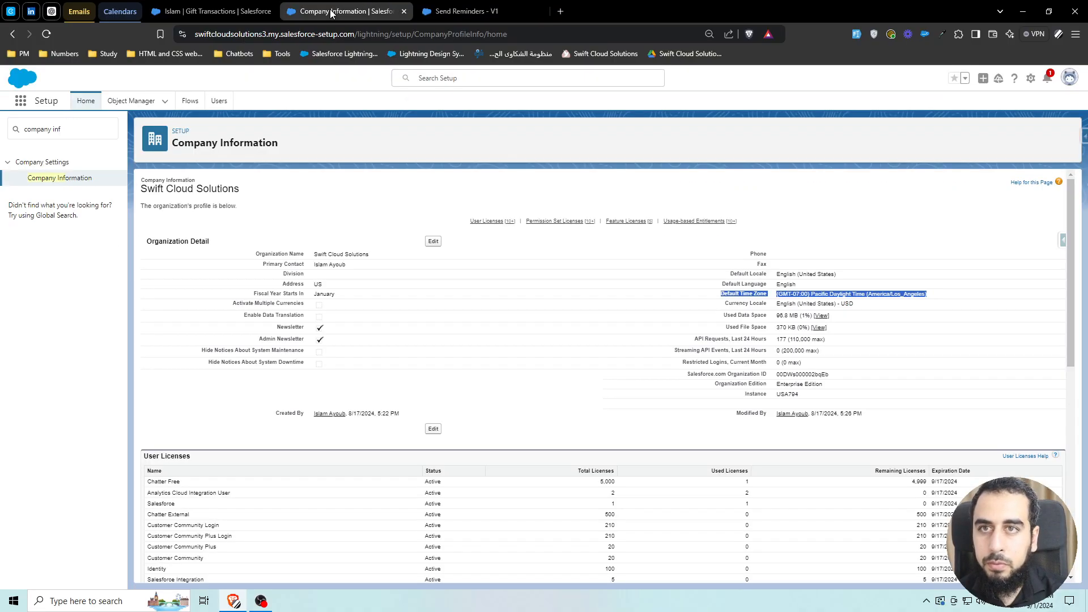
{"action": "left_click", "coordinate": [403, 11]}
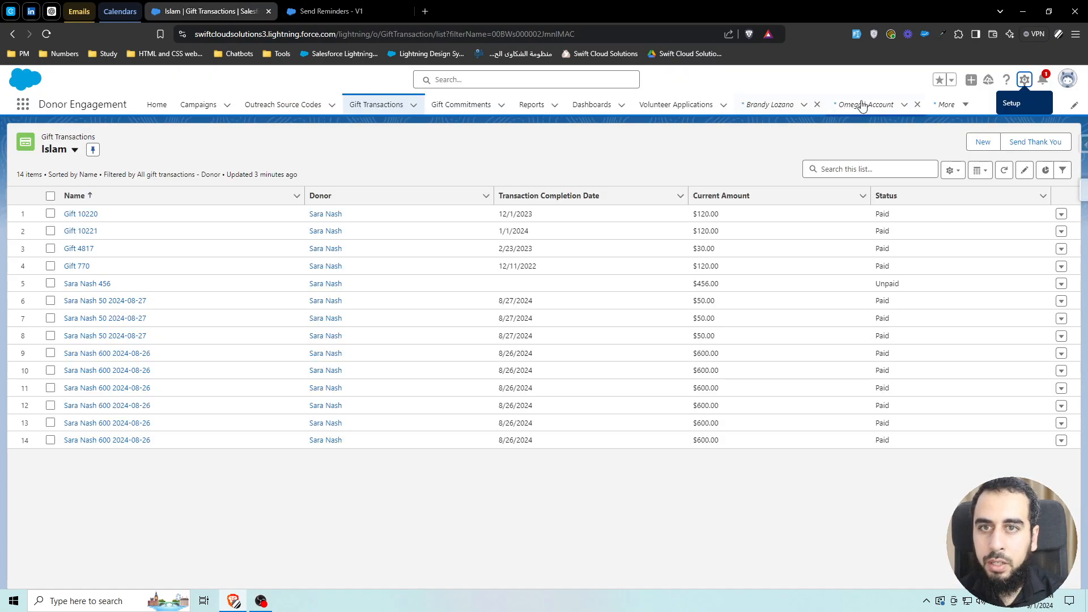
{"action": "left_click", "coordinate": [1020, 82]}
{"action": "left_click", "coordinate": [960, 272]}
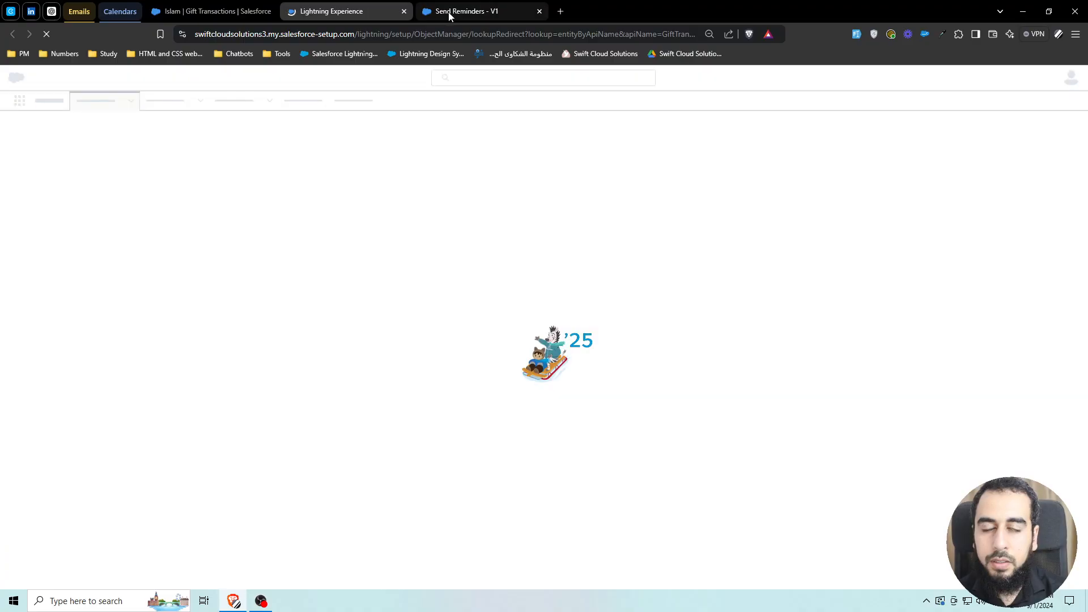
{"action": "left_click", "coordinate": [451, 11]}
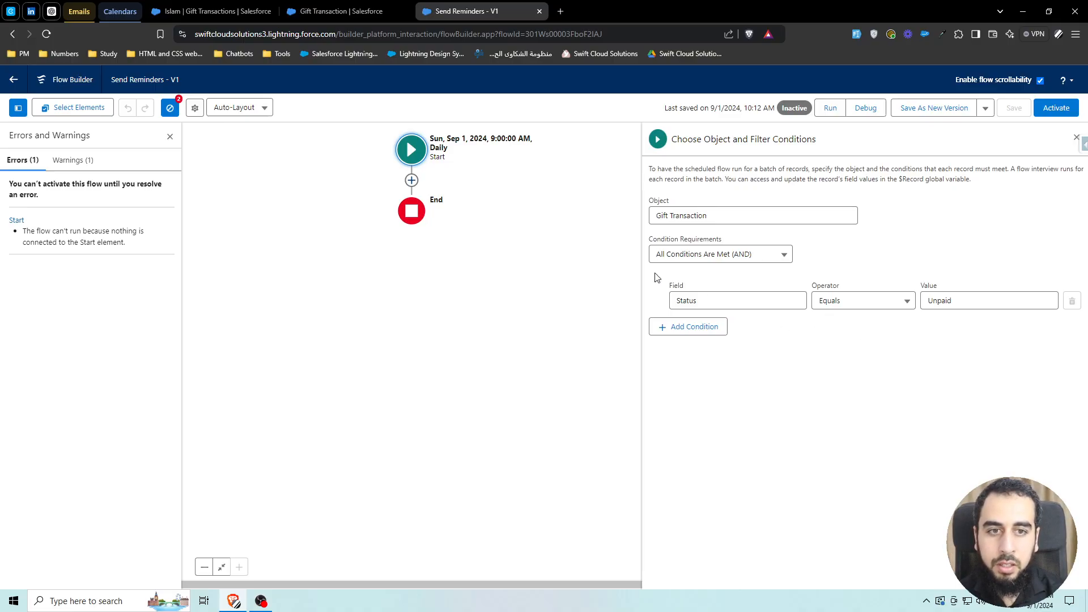
- Start a new custom field of type Formula on the Gift Transaction object
{"action": "left_click", "coordinate": [345, 17]}
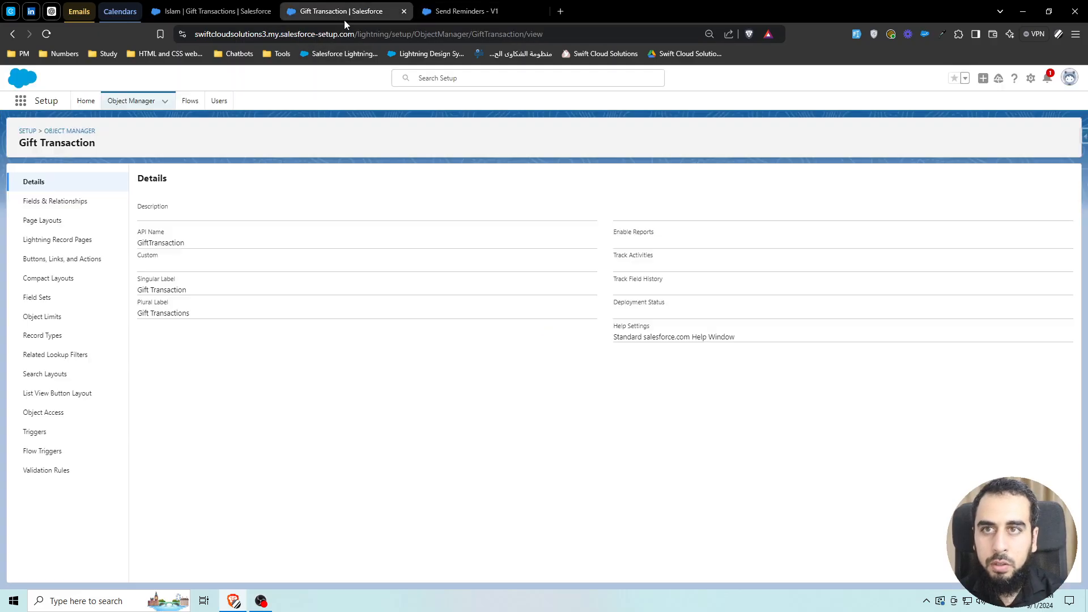
{"action": "left_click", "coordinate": [60, 202]}
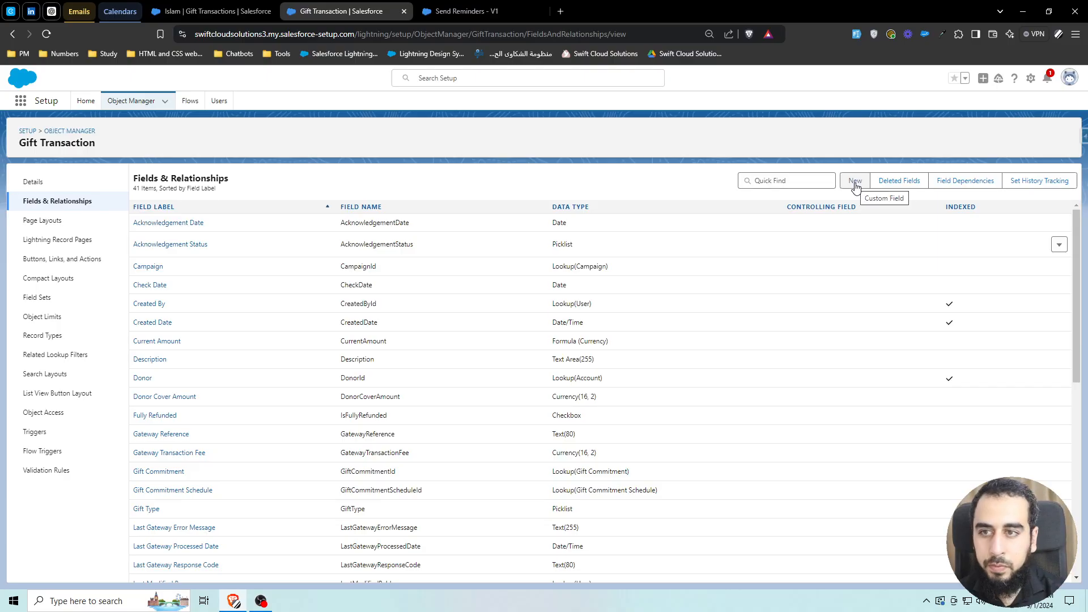
{"action": "left_click", "coordinate": [855, 183]}
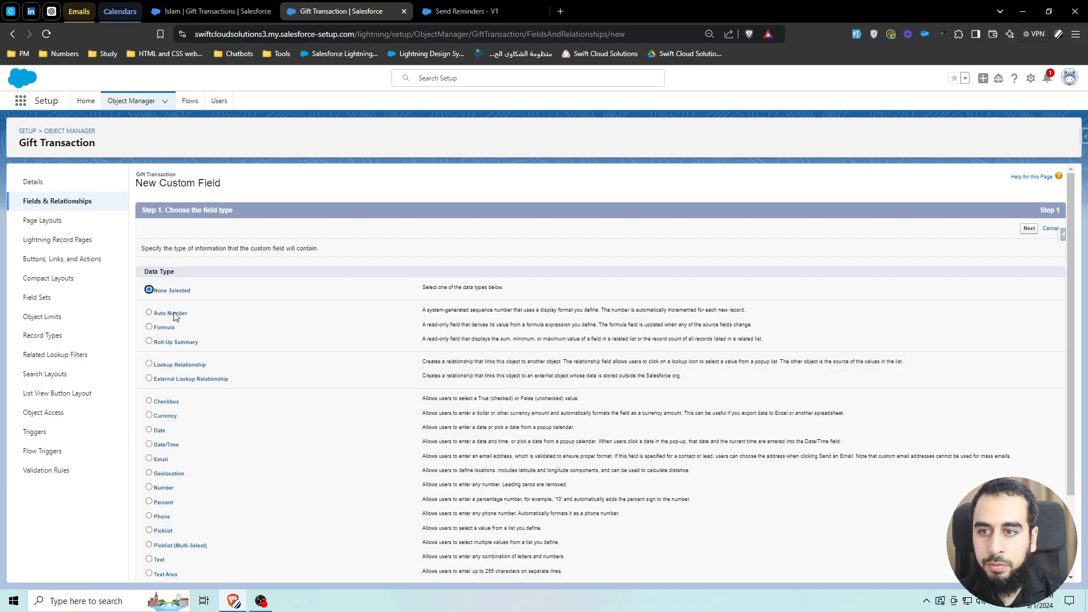
{"action": "left_click", "coordinate": [149, 327]}
{"action": "left_click", "coordinate": [1027, 229]}
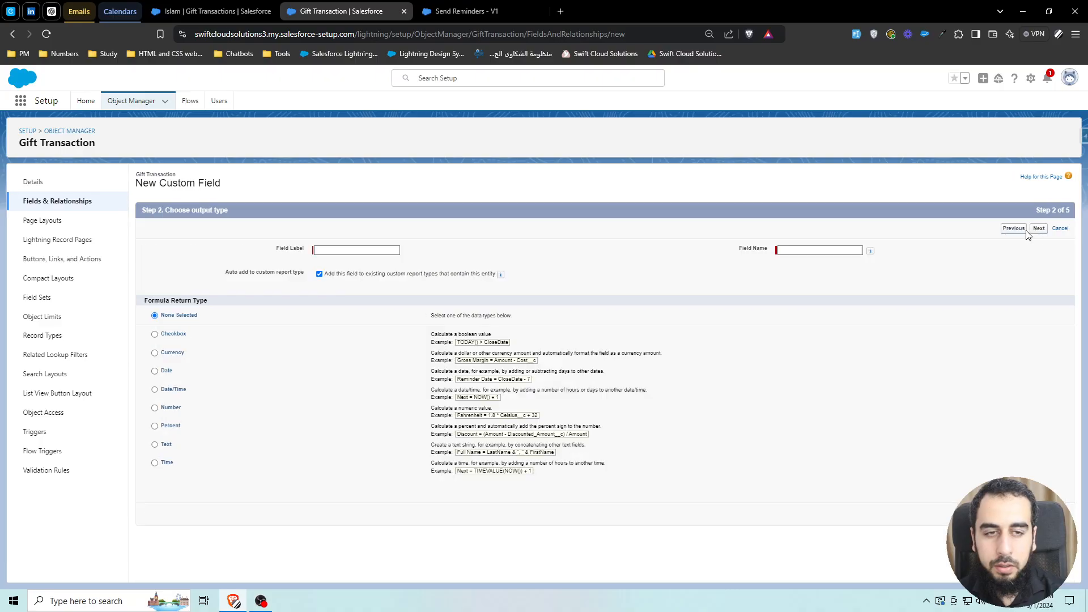
- Label the formula field Due Today, name it fx_bol_Due_Today, and choose the Checkbox return type
{"action": "left_click", "coordinate": [365, 250]}
{"action": "type", "text": "Due"}
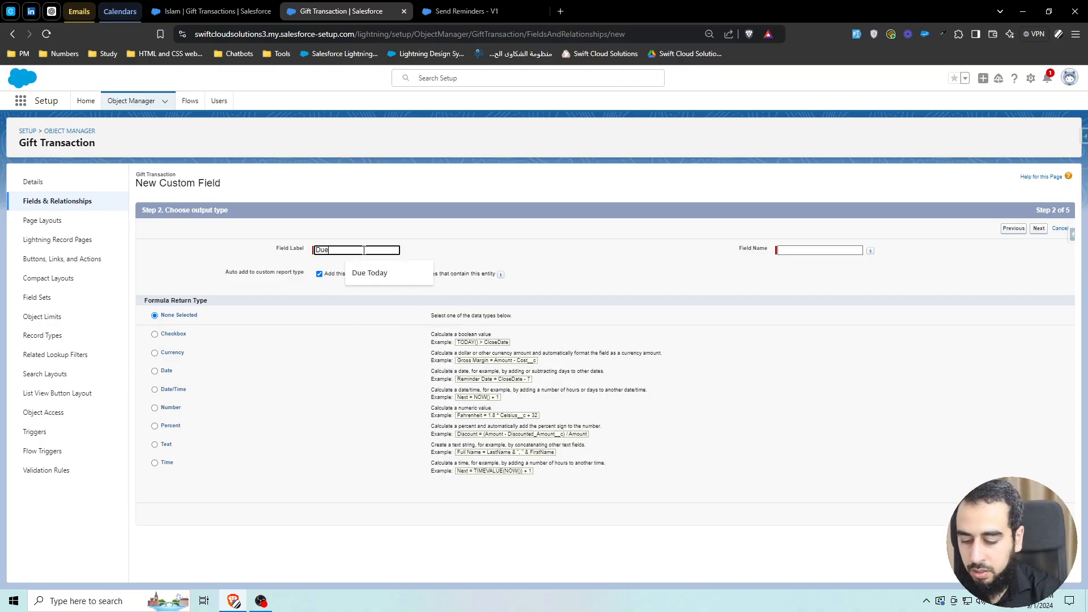
{"action": "type", "text": " Today"}
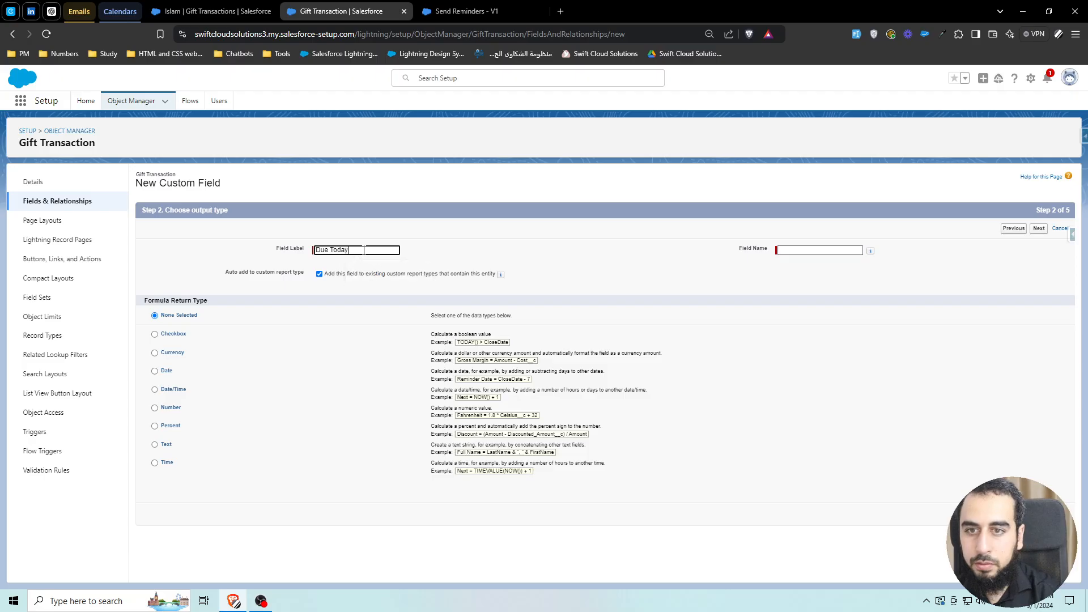
{"action": "key", "text": "Tab"}
{"action": "left_click", "coordinate": [791, 249]}
{"action": "key", "text": "Home"}
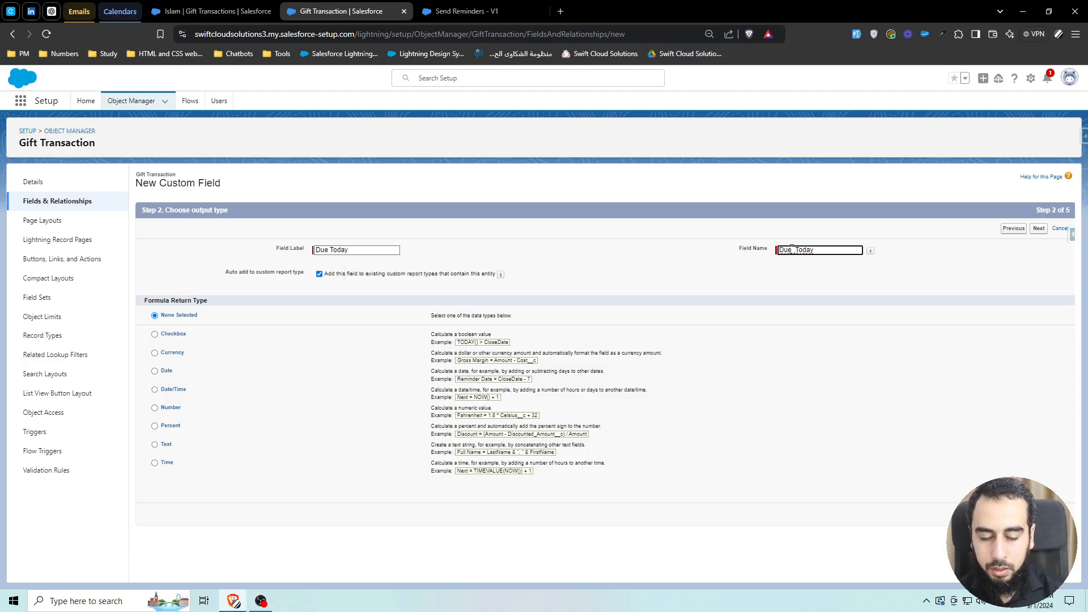
{"action": "type", "text": "fx_"}
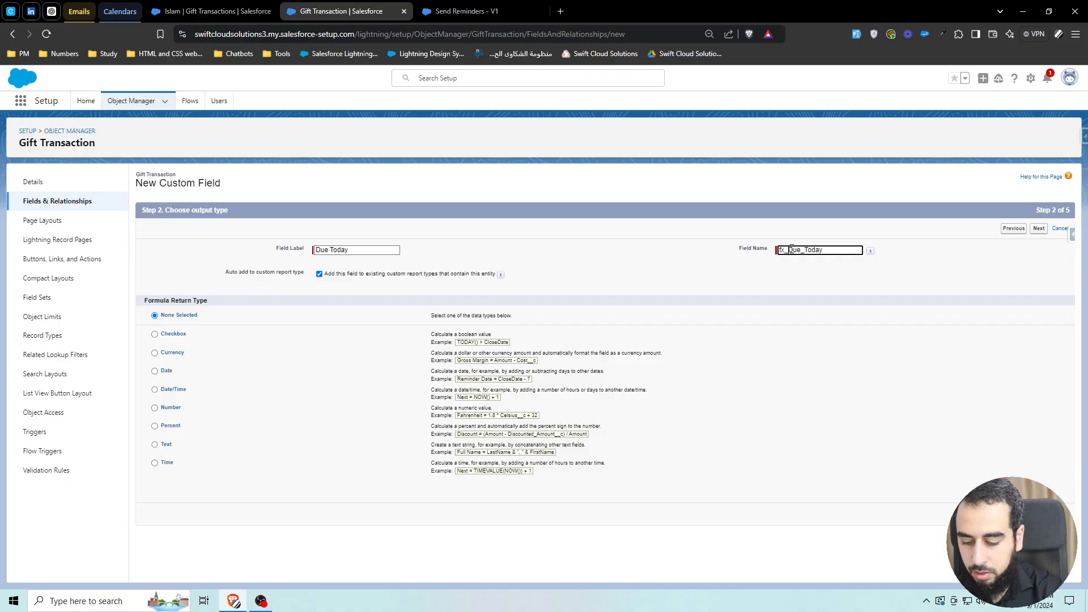
{"action": "type", "text": "bol_"}
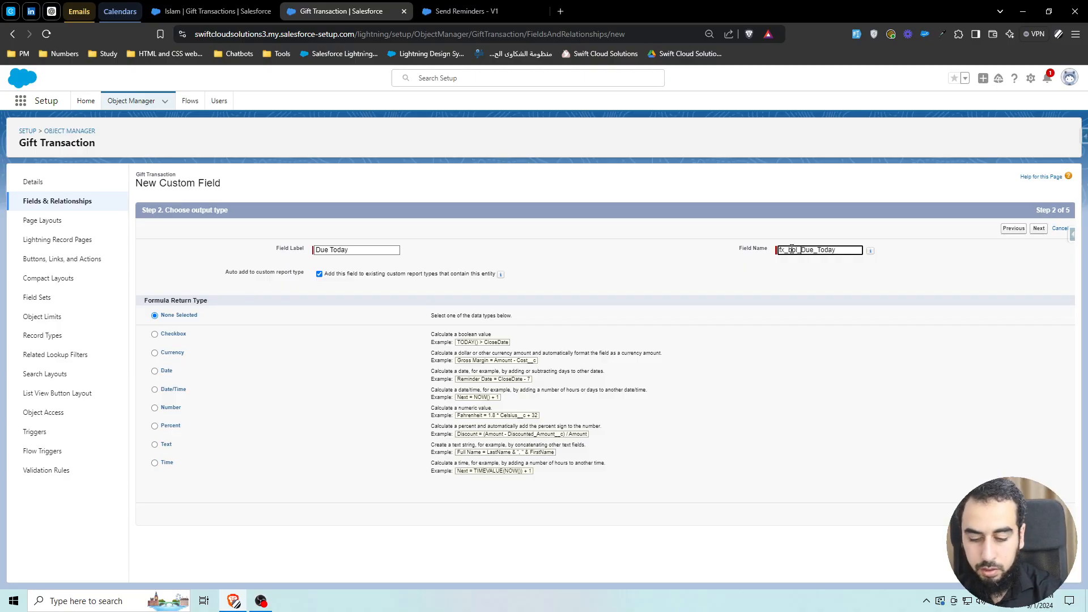
{"action": "left_click", "coordinate": [806, 265]}
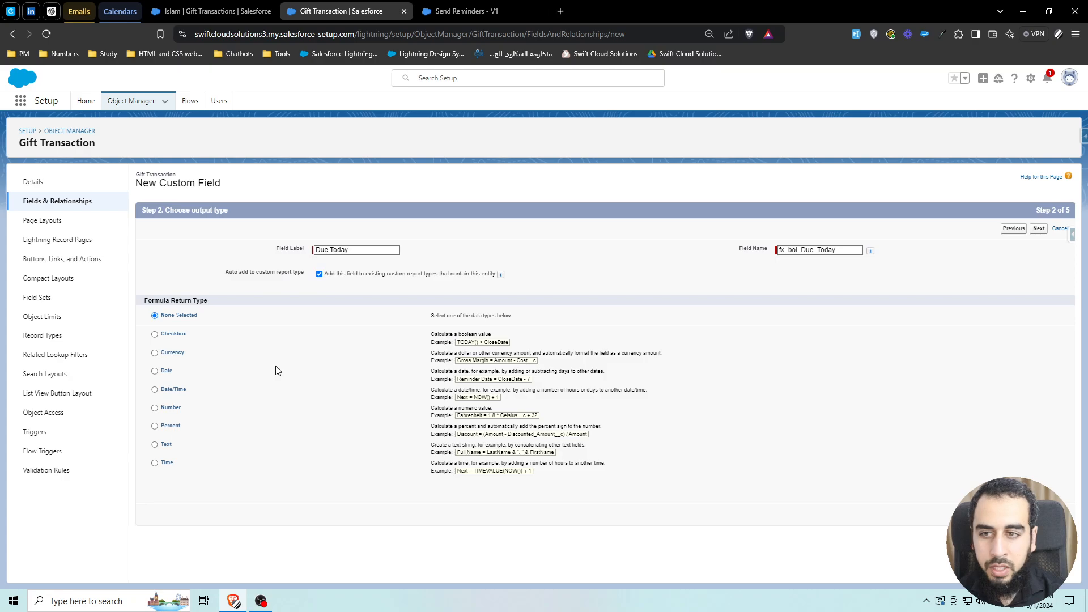
{"action": "left_click", "coordinate": [154, 334]}
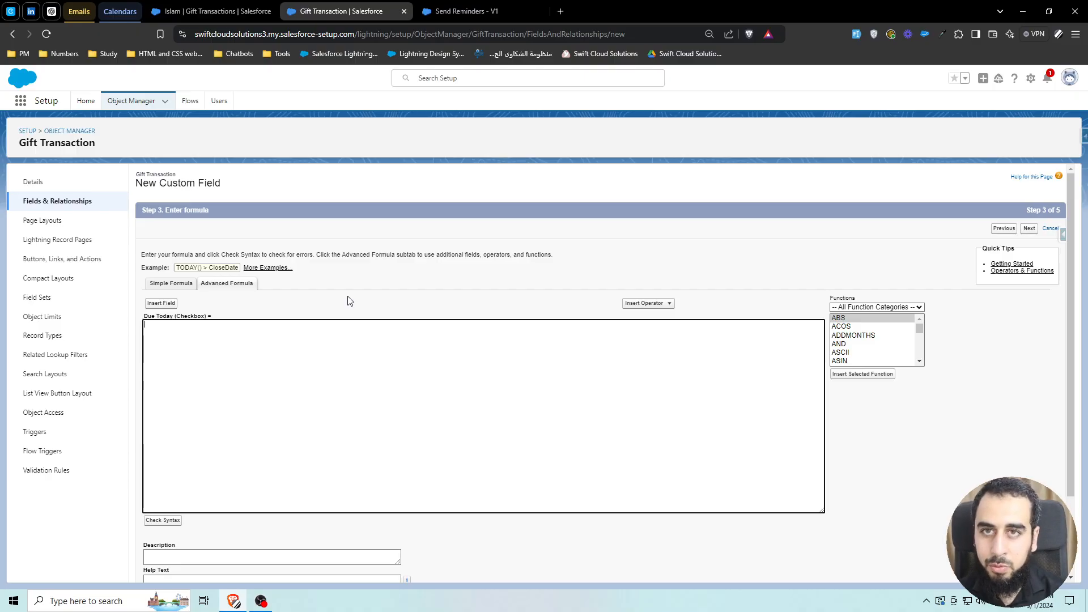
- Insert the Transaction Due Date field into the advanced formula followed by an equals sign
{"action": "left_click", "coordinate": [175, 306]}
{"action": "left_click", "coordinate": [660, 363]}
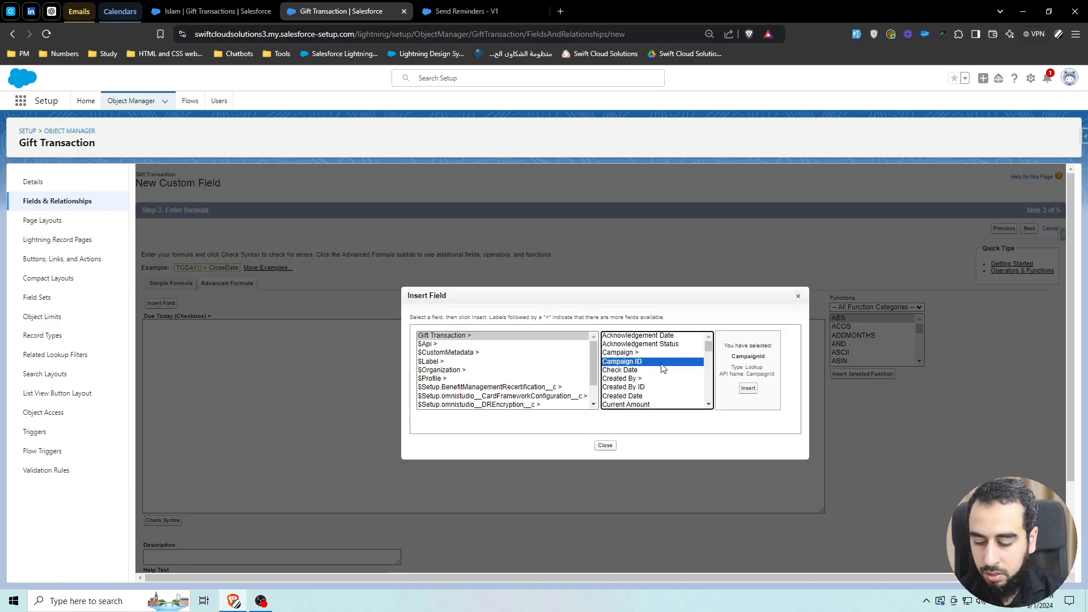
{"action": "key", "text": "t"}
{"action": "scroll", "coordinate": [651, 377], "scroll_direction": "down", "scroll_amount": 1}
{"action": "left_click", "coordinate": [662, 396]}
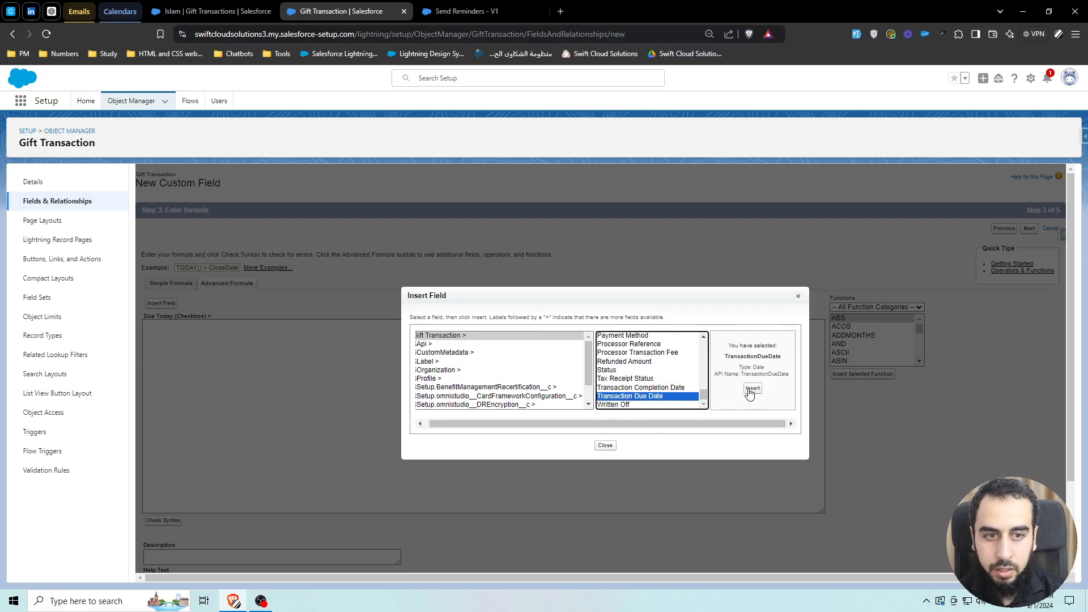
{"action": "left_click", "coordinate": [752, 388]}
{"action": "type", "text": "="}
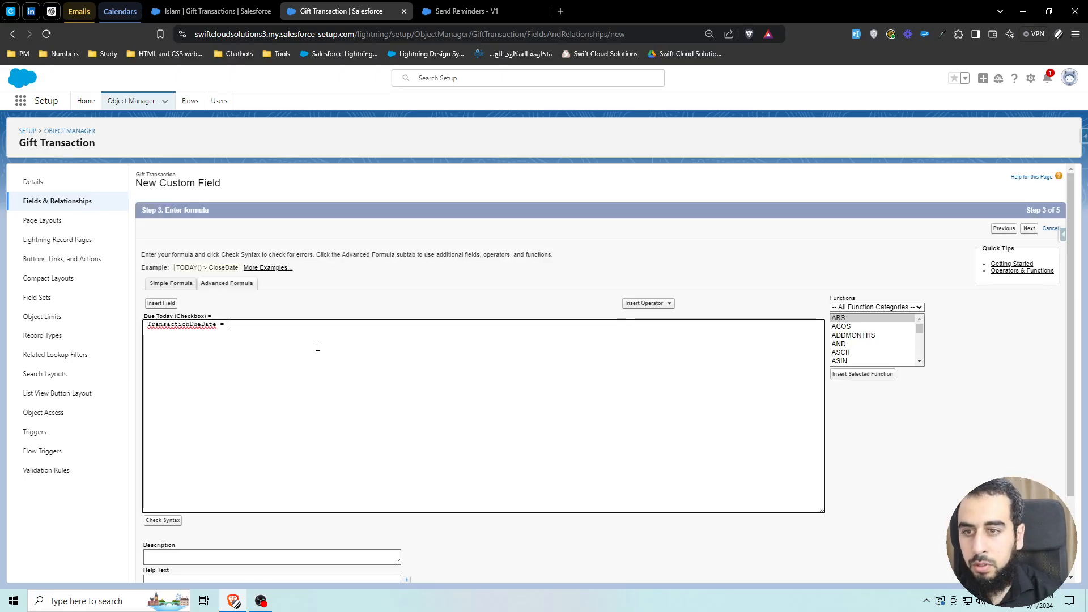
- Insert the TODAY function after the equals sign to complete the formula
{"action": "left_click", "coordinate": [874, 352]}
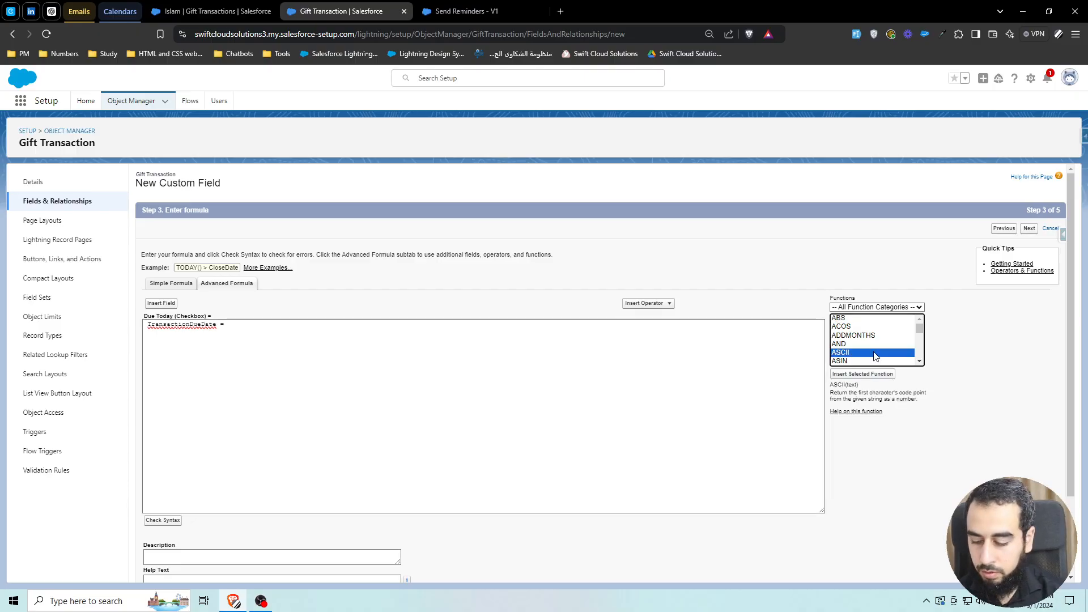
{"action": "key", "text": "t"}
{"action": "scroll", "coordinate": [907, 340], "scroll_direction": "down", "scroll_amount": 1}
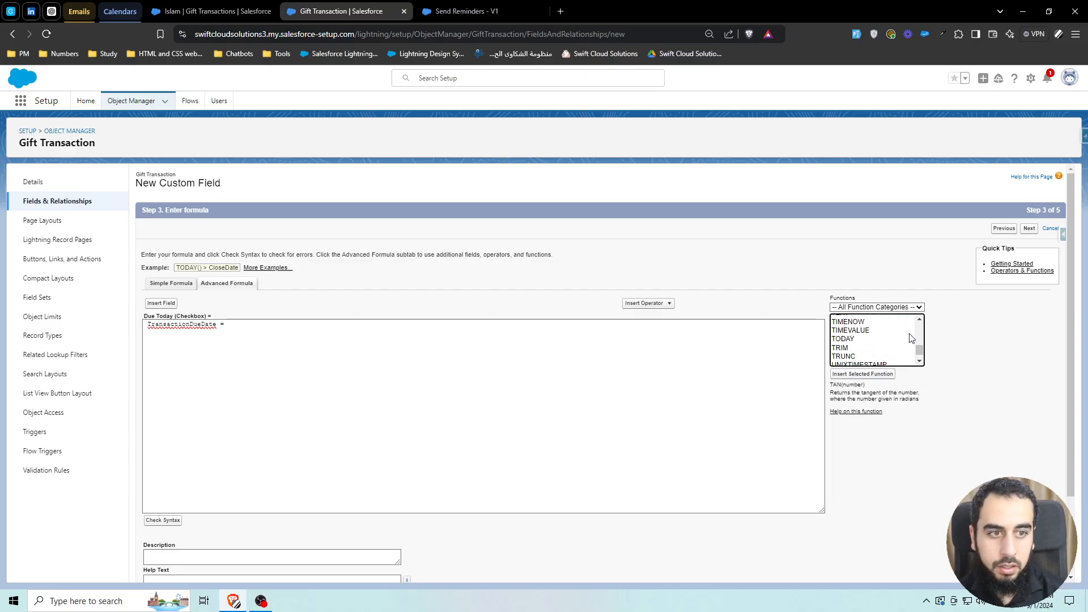
{"action": "left_click", "coordinate": [919, 319]}
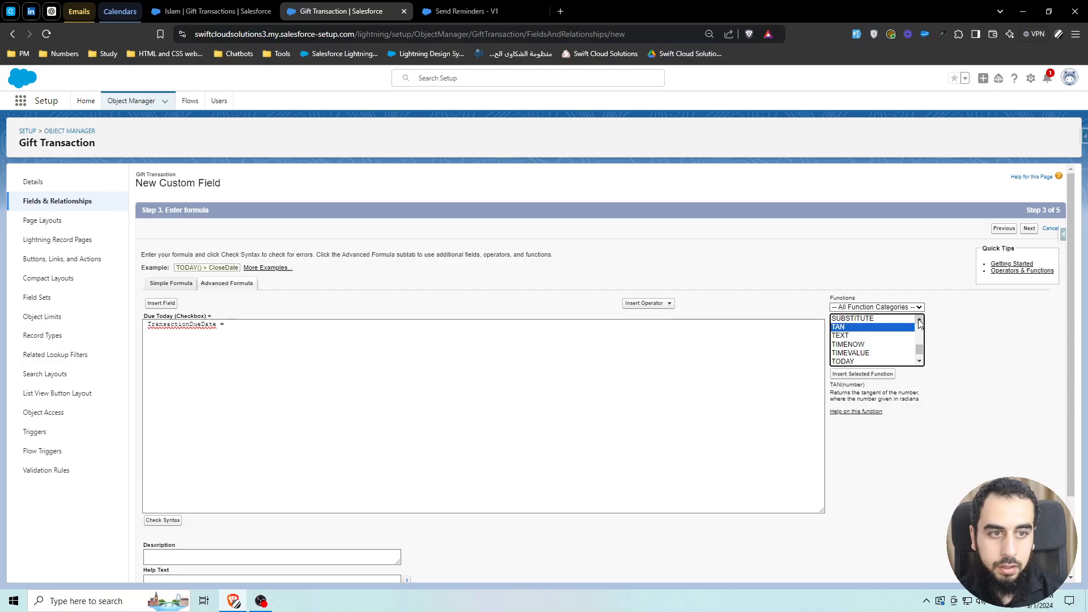
{"action": "left_click", "coordinate": [853, 362]}
{"action": "left_click", "coordinate": [860, 374]}
{"action": "scroll", "coordinate": [422, 416], "scroll_direction": "down", "scroll_amount": 2}
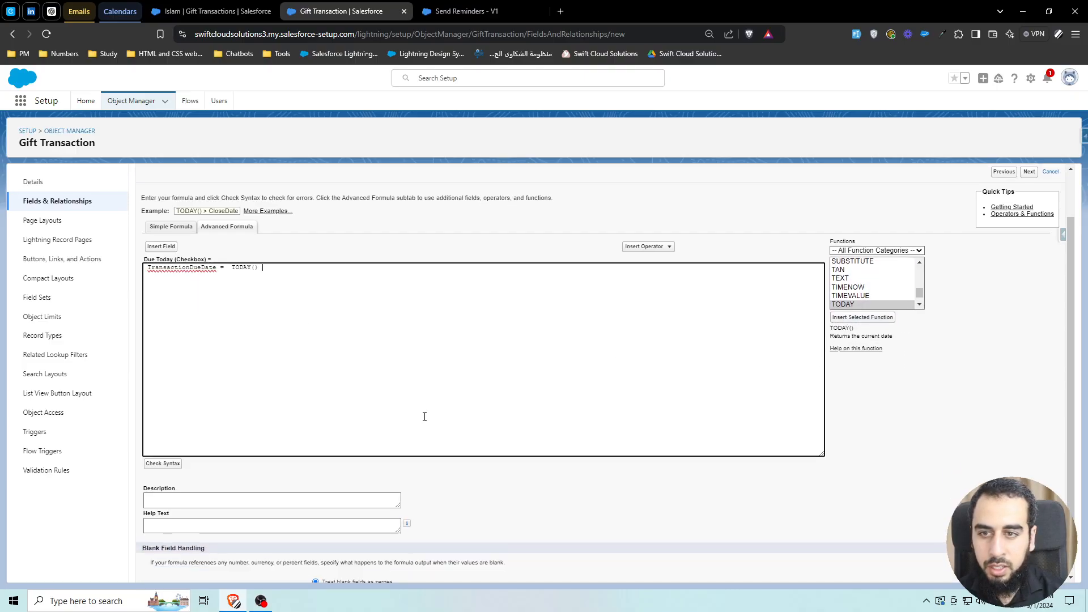
- Keep the default field-level security and page layout, and save the Due Today formula field
{"action": "scroll", "coordinate": [563, 406], "scroll_direction": "up", "scroll_amount": 2}
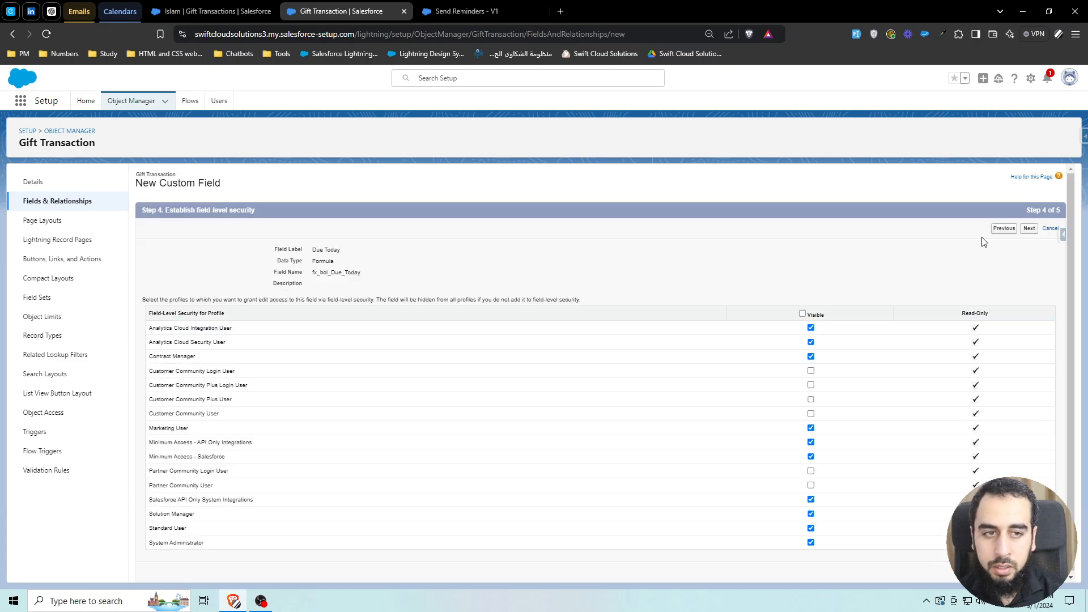
{"action": "left_click", "coordinate": [1029, 228]}
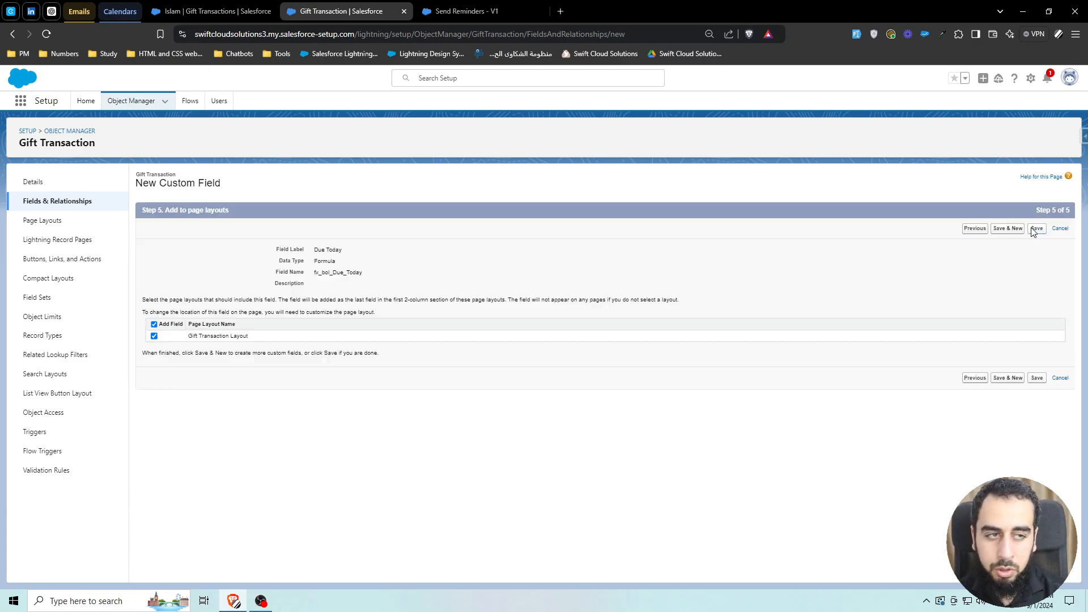
{"action": "left_click", "coordinate": [1033, 229]}
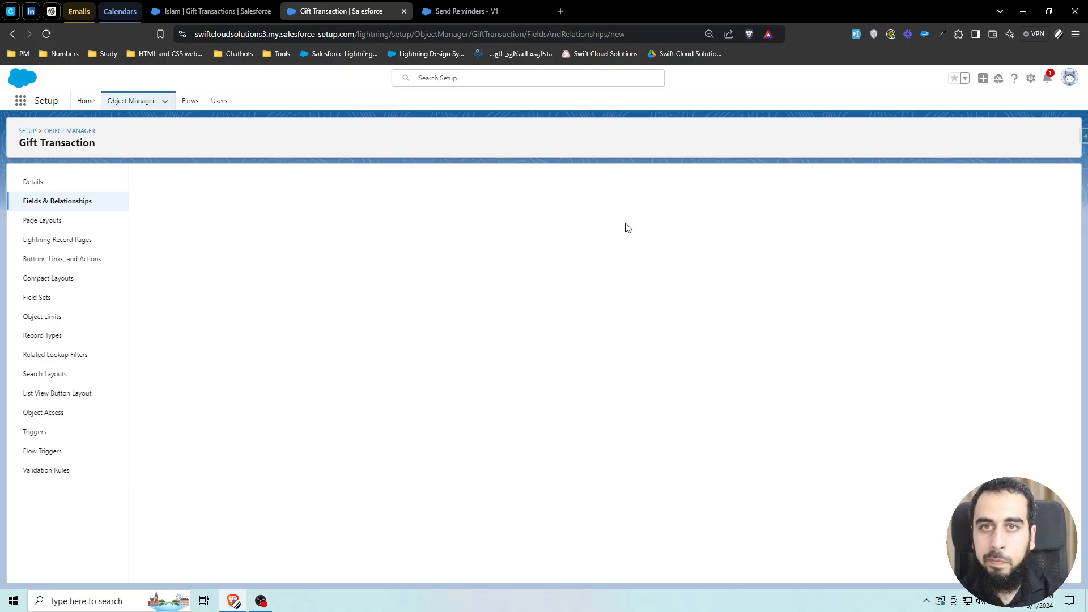
- Switch to the Send Reminders flow and try adding a start condition on the fx Due Today field
{"action": "left_click", "coordinate": [480, 12]}
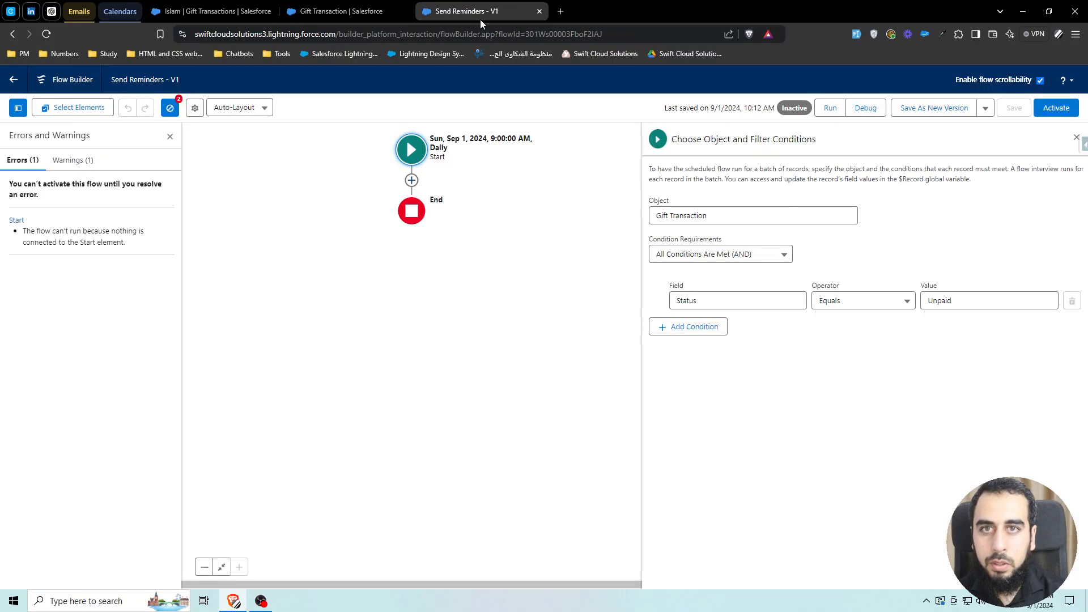
{"action": "left_click", "coordinate": [688, 327]}
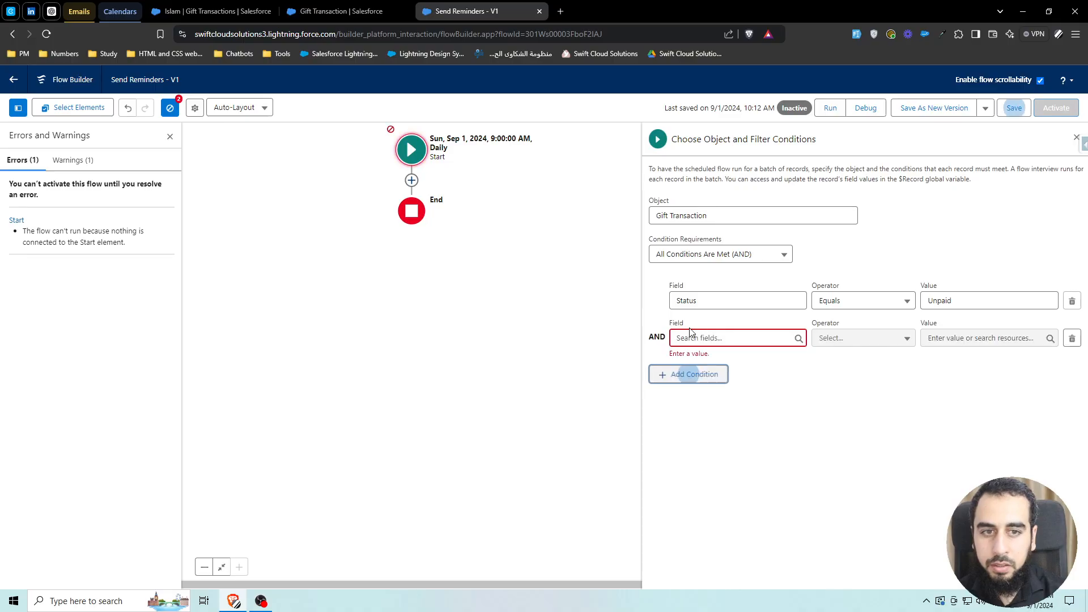
{"action": "left_click", "coordinate": [699, 337]}
{"action": "type", "text": "fx"}
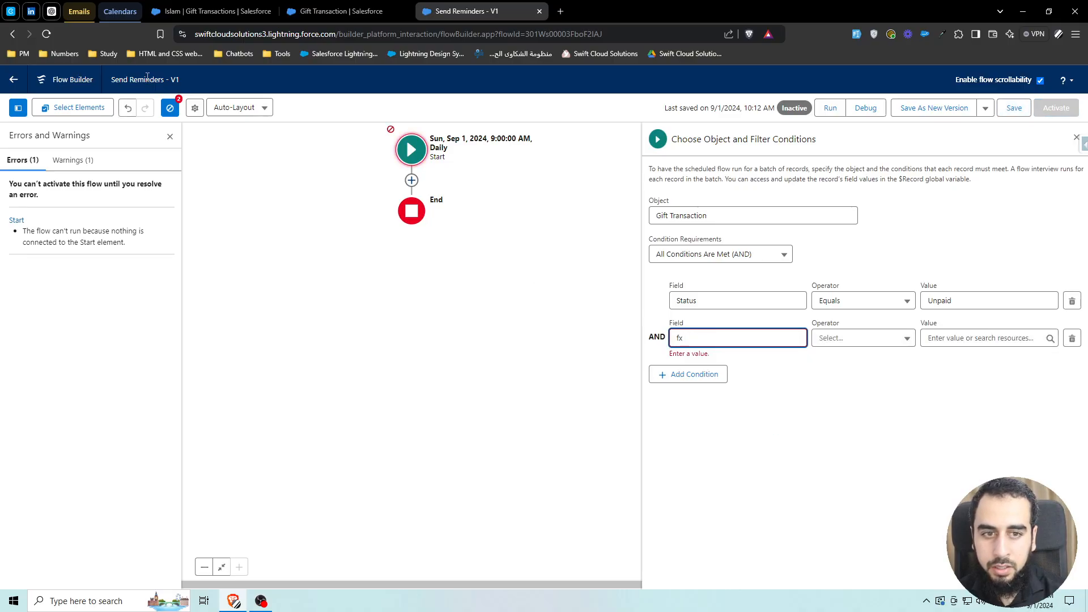
- Reload the Flow Builder page so the new field becomes available
{"action": "left_click", "coordinate": [46, 34]}
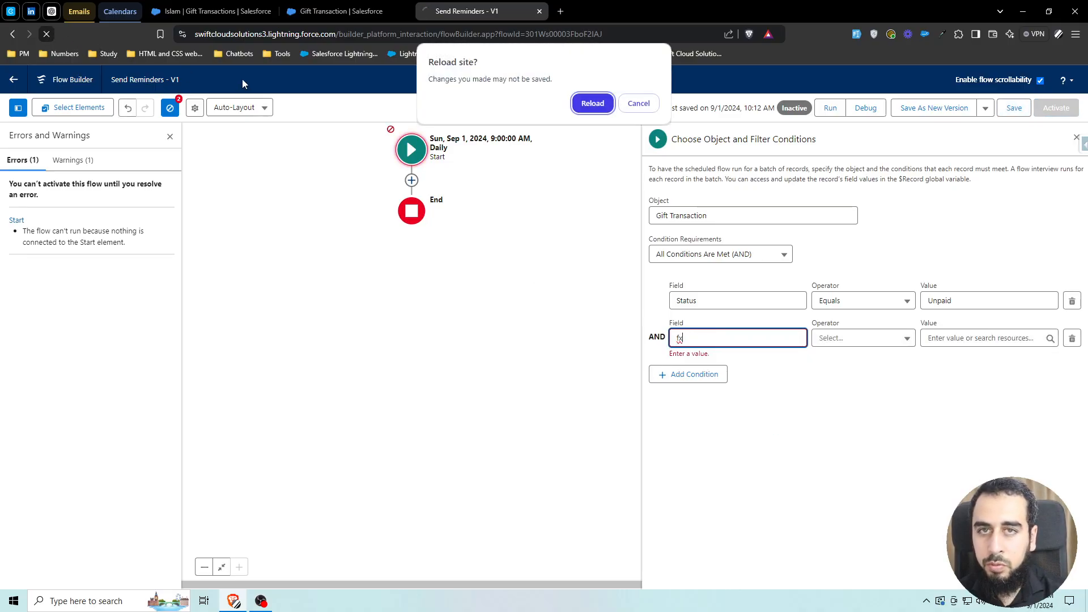
{"action": "left_click", "coordinate": [593, 105]}
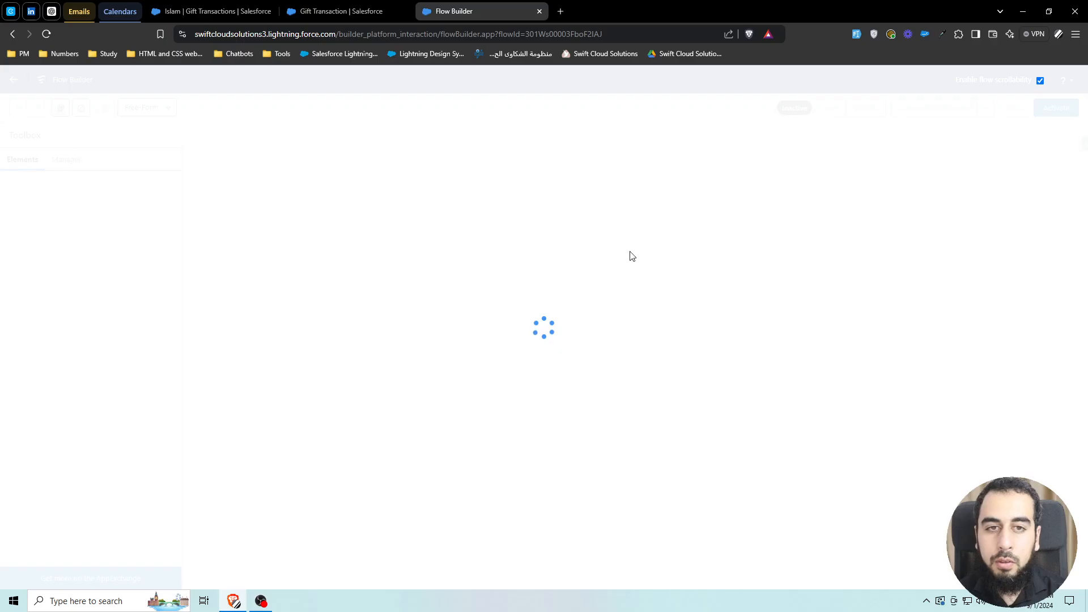
{"action": "left_click", "coordinate": [496, 244]}
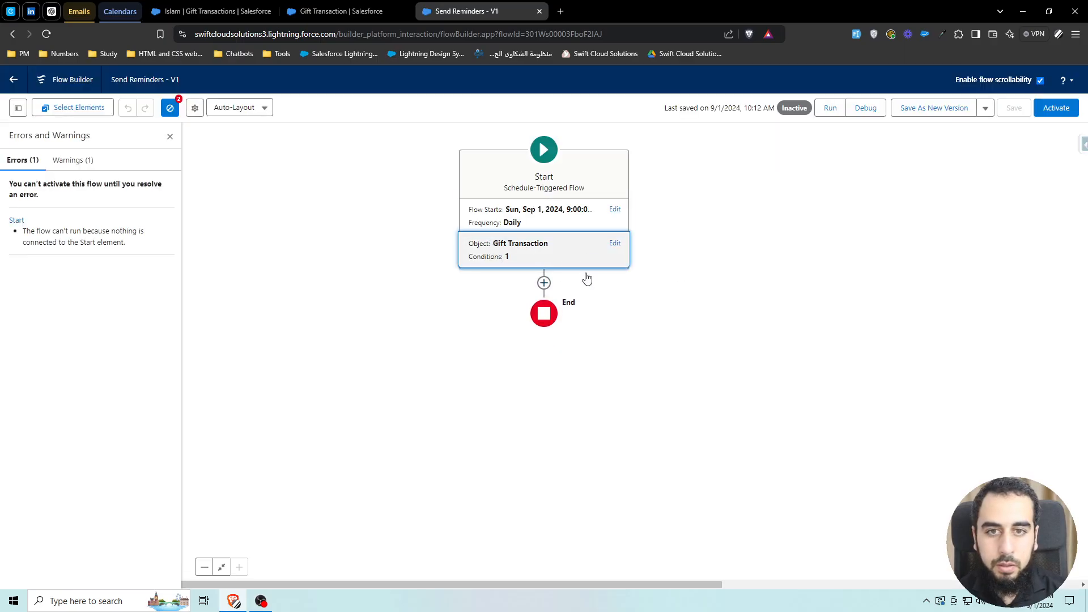
- Add a start condition requiring fx_bol_Due_Today__c to equal the global constant True
{"action": "left_click", "coordinate": [691, 327]}
{"action": "type", "text": "fx"}
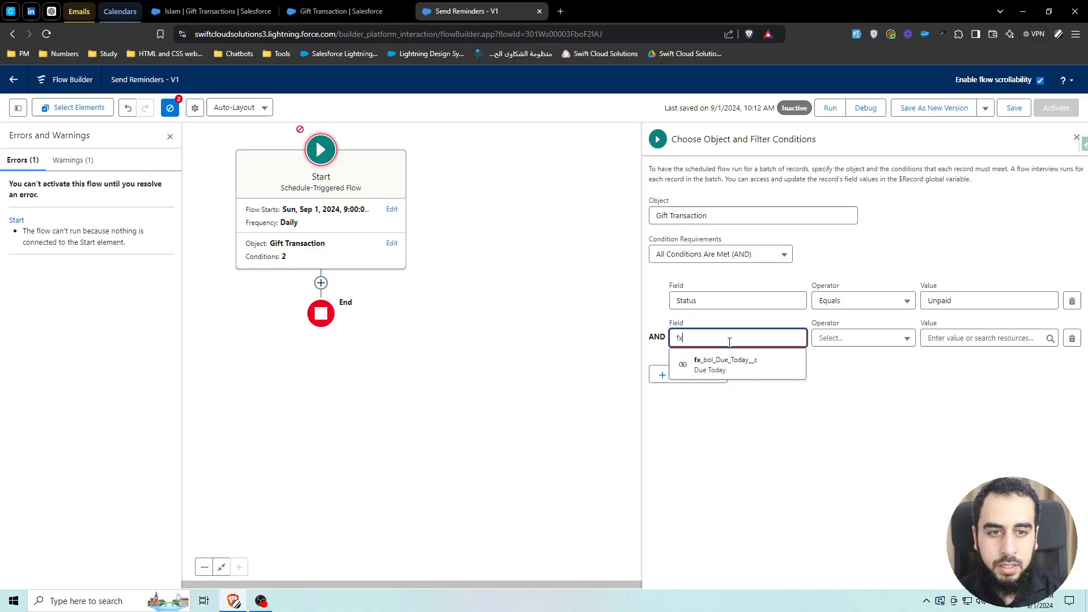
{"action": "left_click", "coordinate": [735, 365]}
{"action": "left_click", "coordinate": [963, 338]}
{"action": "type", "text": "tr"}
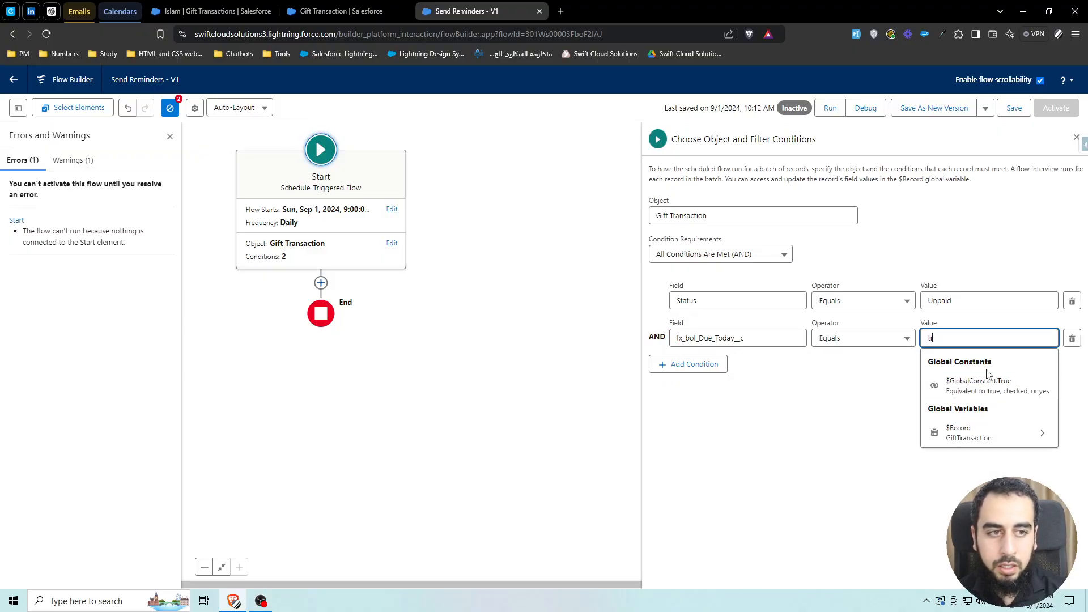
{"action": "left_click", "coordinate": [984, 383]}
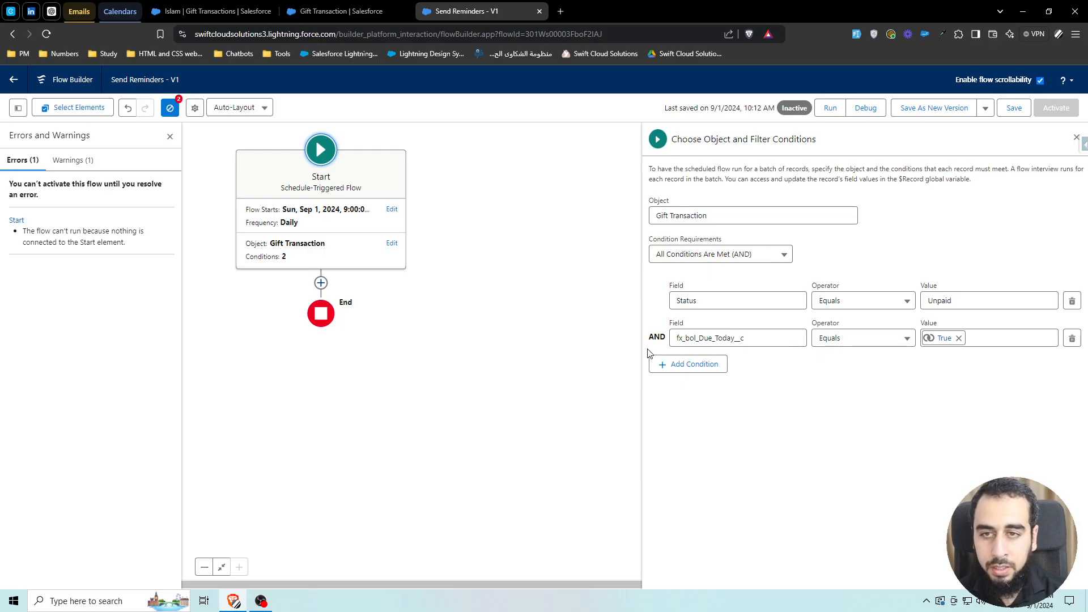
- Add a Send Email action after the start element and label it Send Email
{"action": "left_click", "coordinate": [320, 284]}
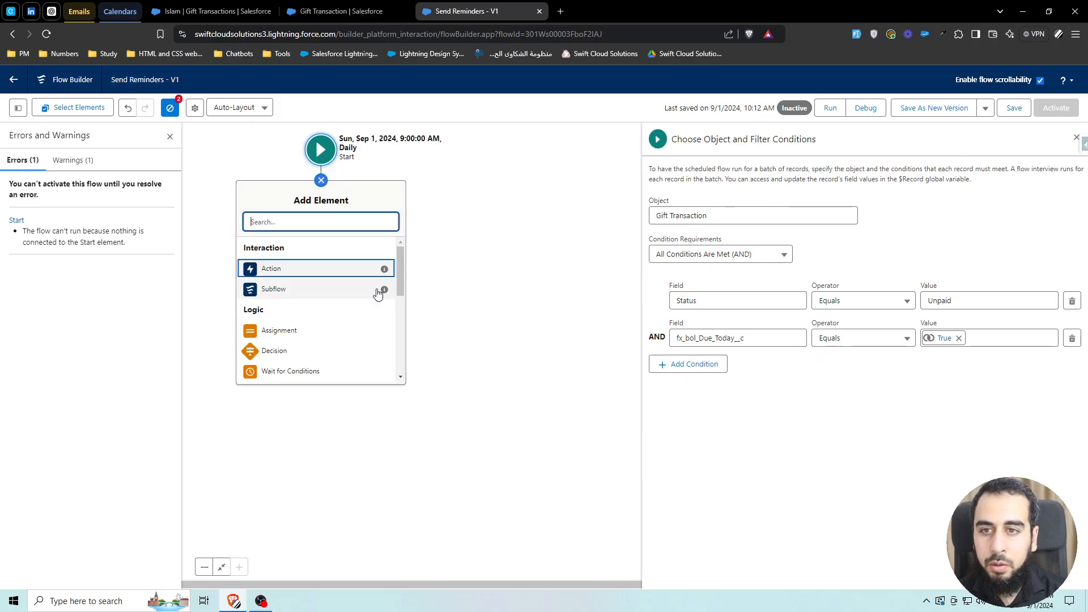
{"action": "type", "text": "send em"}
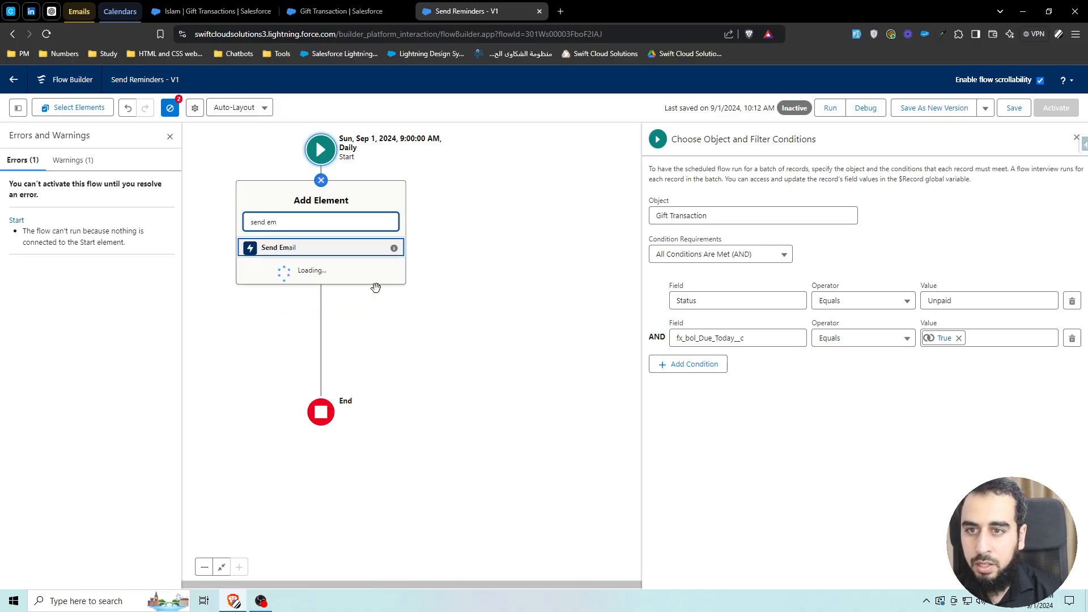
{"action": "left_click", "coordinate": [307, 250]}
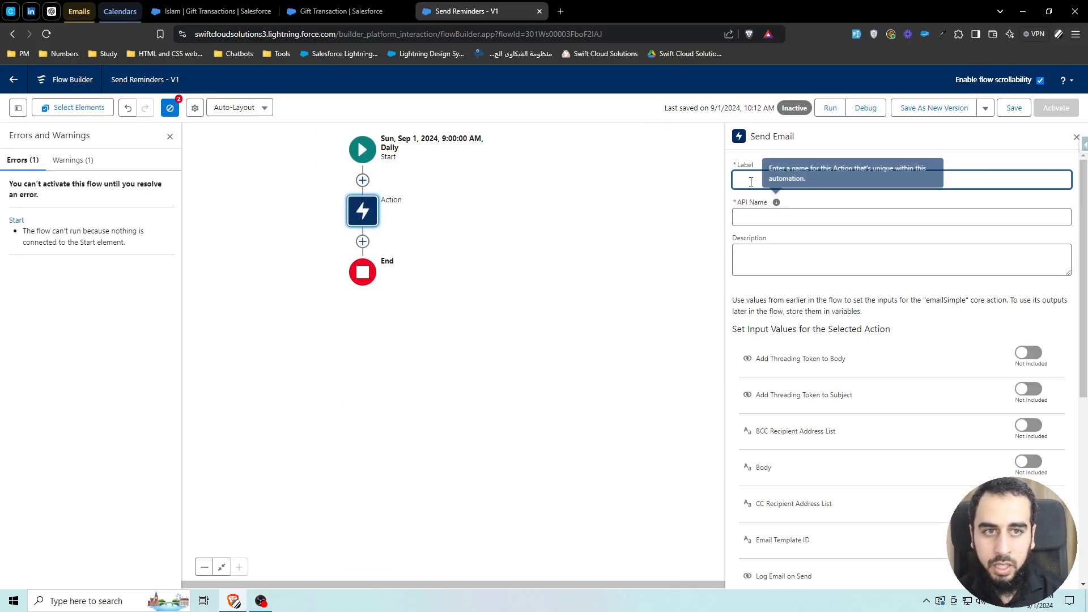
{"action": "type", "text": "Sen"}
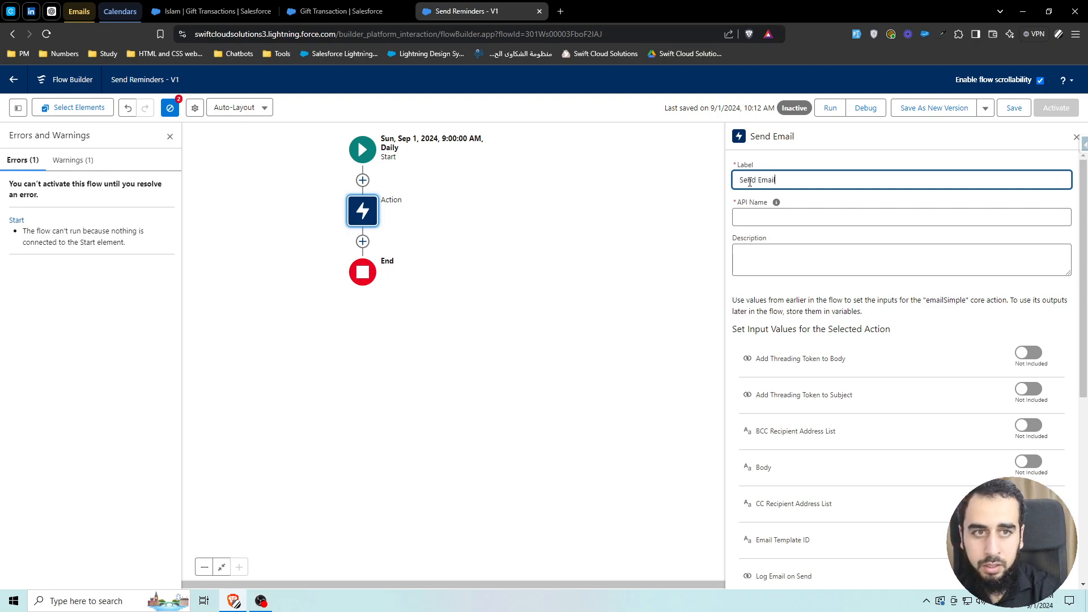
{"action": "type", "text": "d Email"}
- Include the Body input and set it to Reminder
{"action": "scroll", "coordinate": [901, 389], "scroll_direction": "down", "scroll_amount": 2}
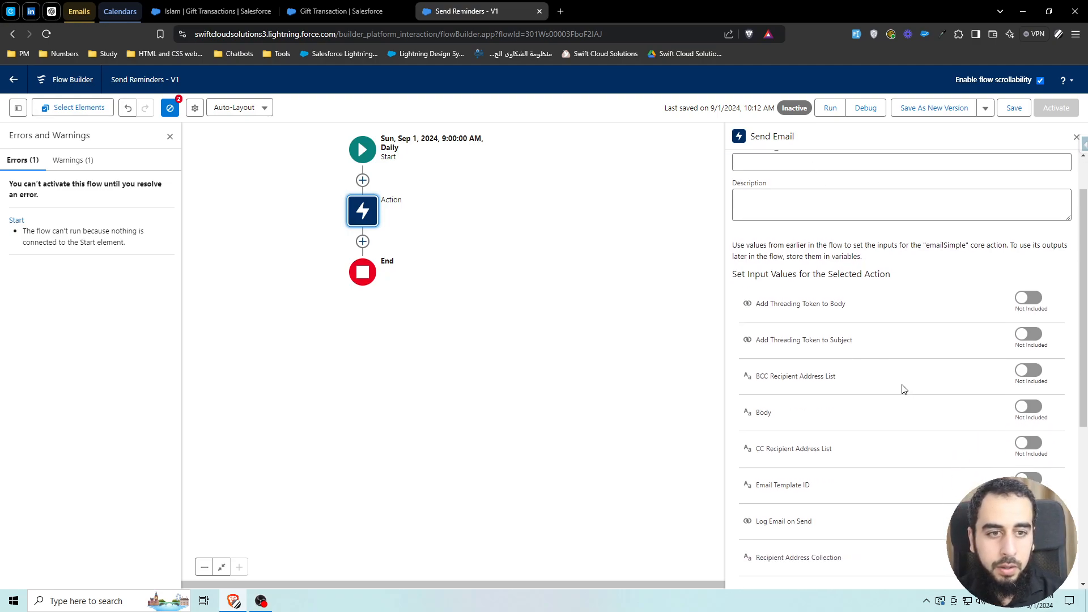
{"action": "left_click", "coordinate": [1029, 353]}
{"action": "left_click", "coordinate": [805, 368]}
{"action": "type", "text": "Reminder"}
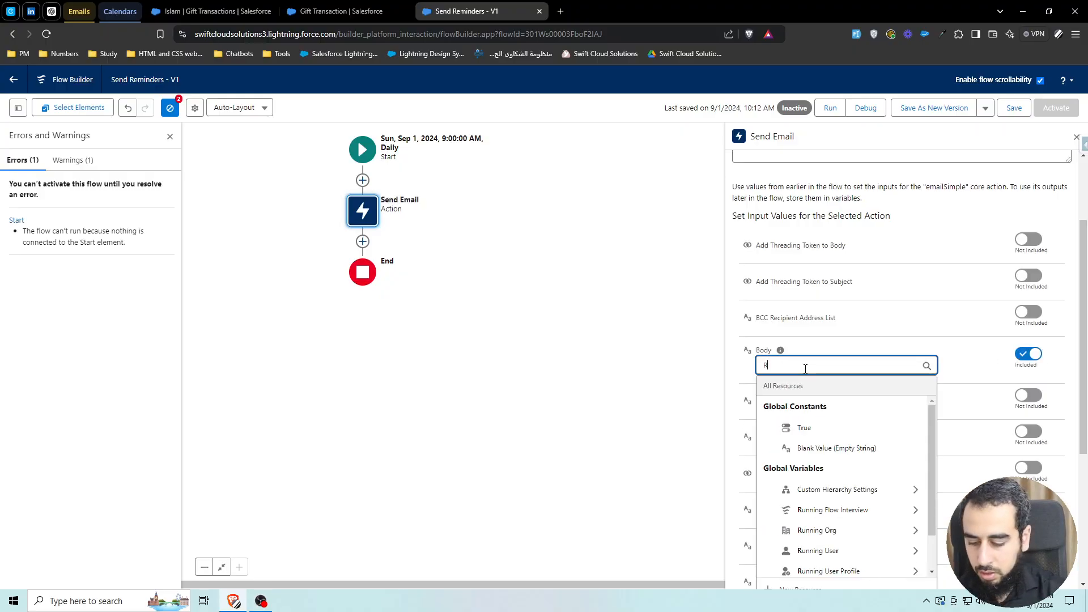
{"action": "double_click", "coordinate": [805, 368]}
{"action": "left_click", "coordinate": [970, 361]}
- Include the Recipient Address List and set it to the triggering record's Donor Email field
{"action": "scroll", "coordinate": [963, 391], "scroll_direction": "down", "scroll_amount": 5}
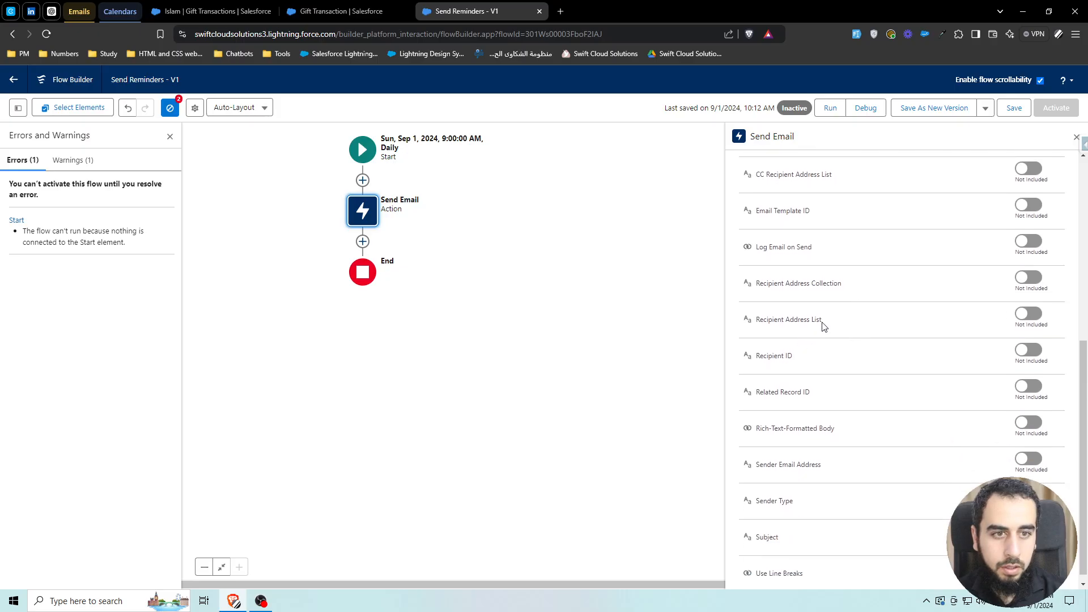
{"action": "left_click", "coordinate": [1028, 314]}
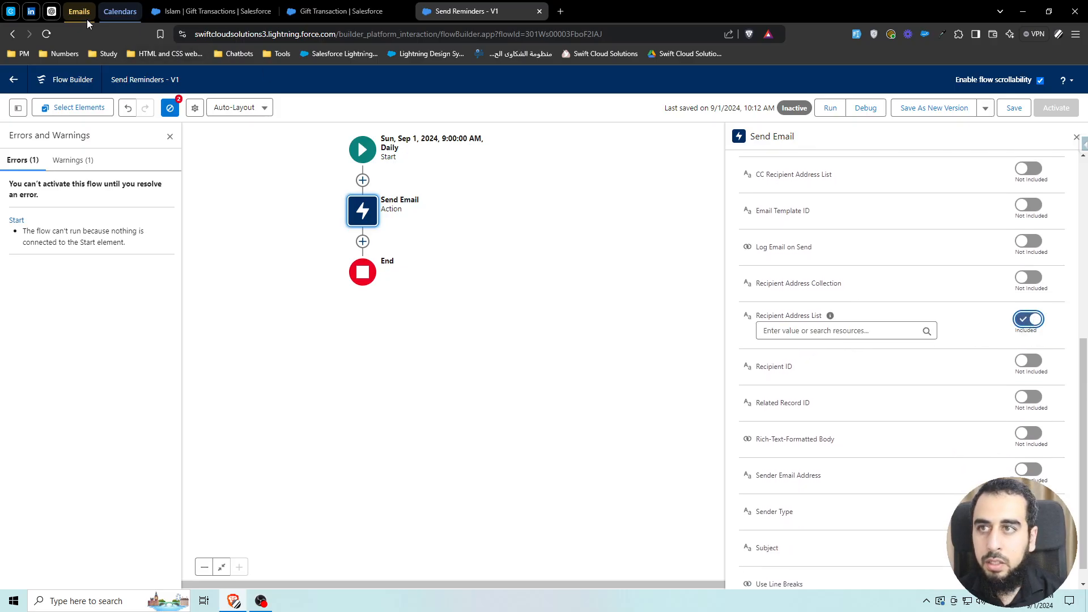
{"action": "left_click", "coordinate": [849, 332]}
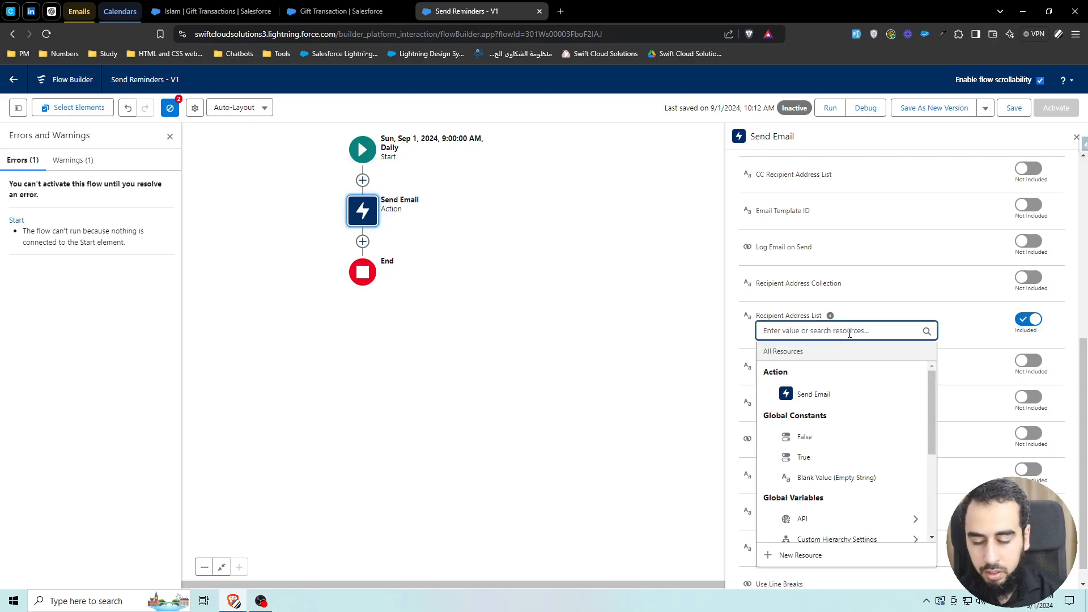
{"action": "type", "text": "record"}
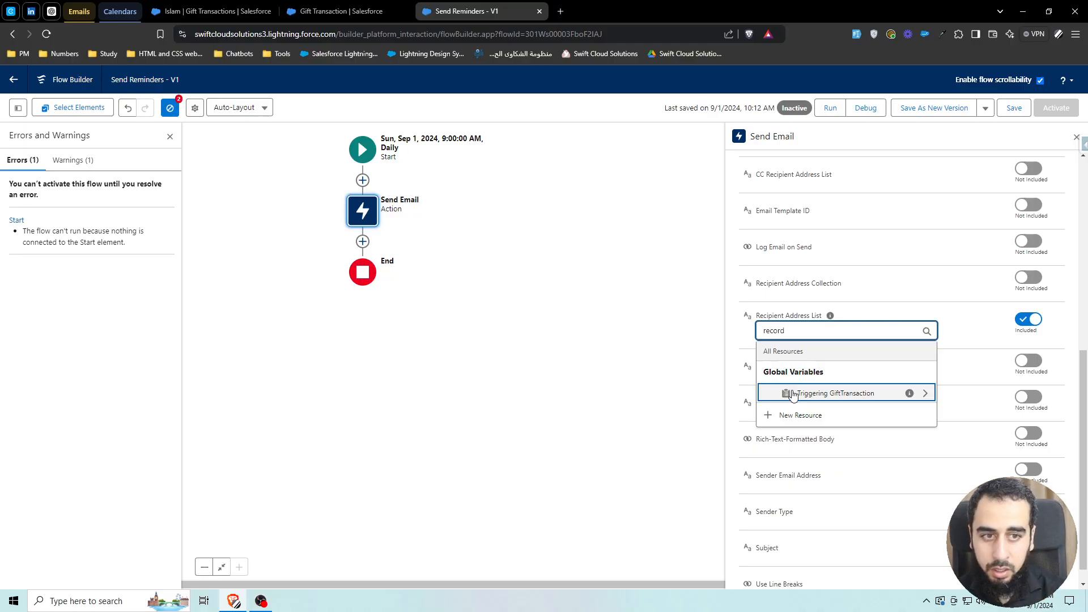
{"action": "left_click", "coordinate": [793, 394]}
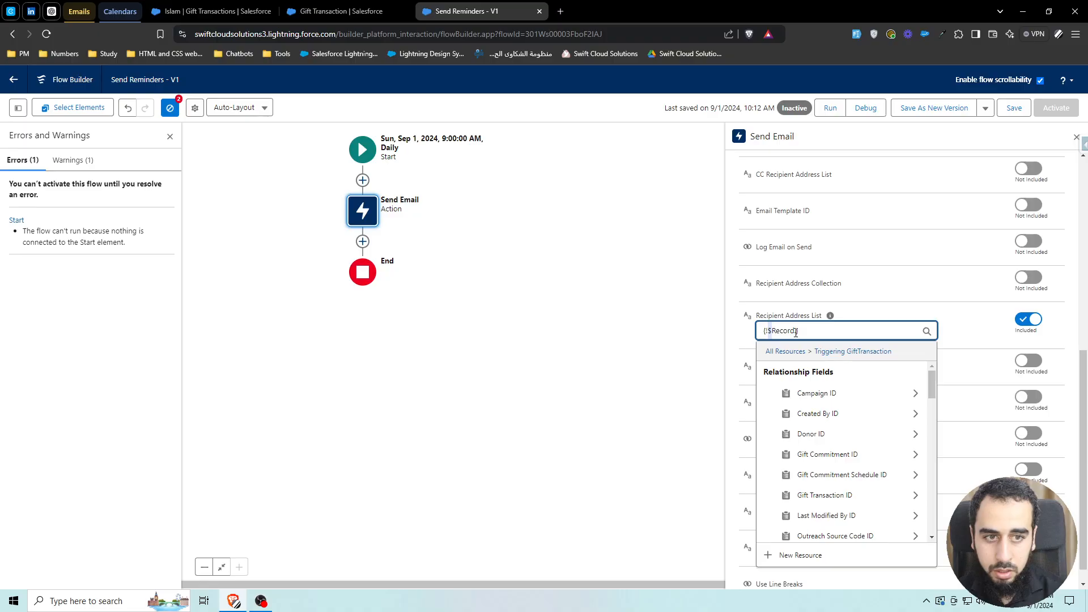
{"action": "key", "text": "ctrl+a"}
{"action": "type", "text": "rec"}
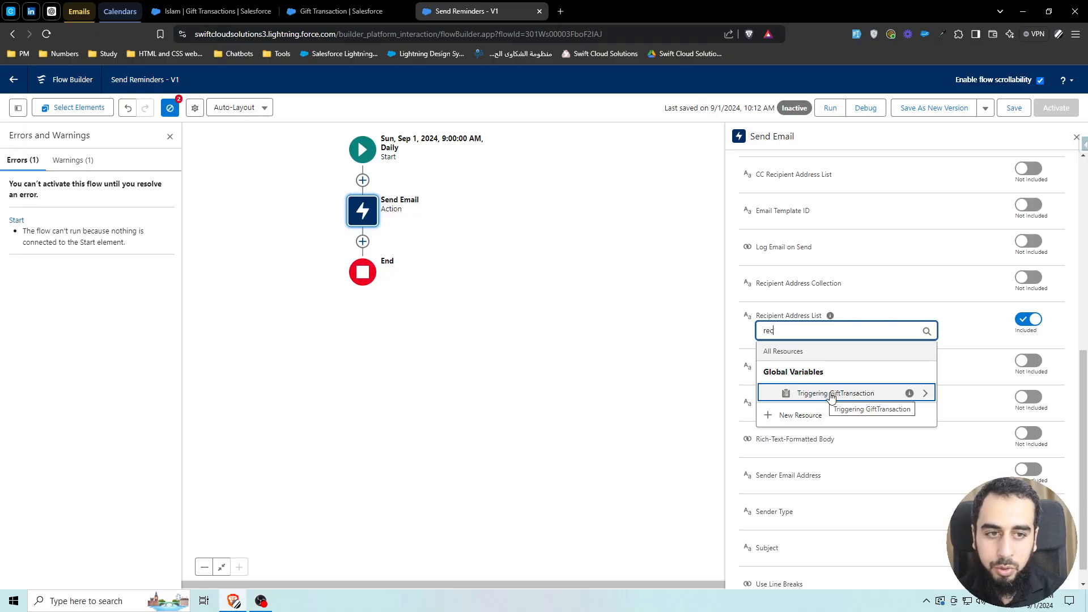
{"action": "left_click", "coordinate": [831, 395]}
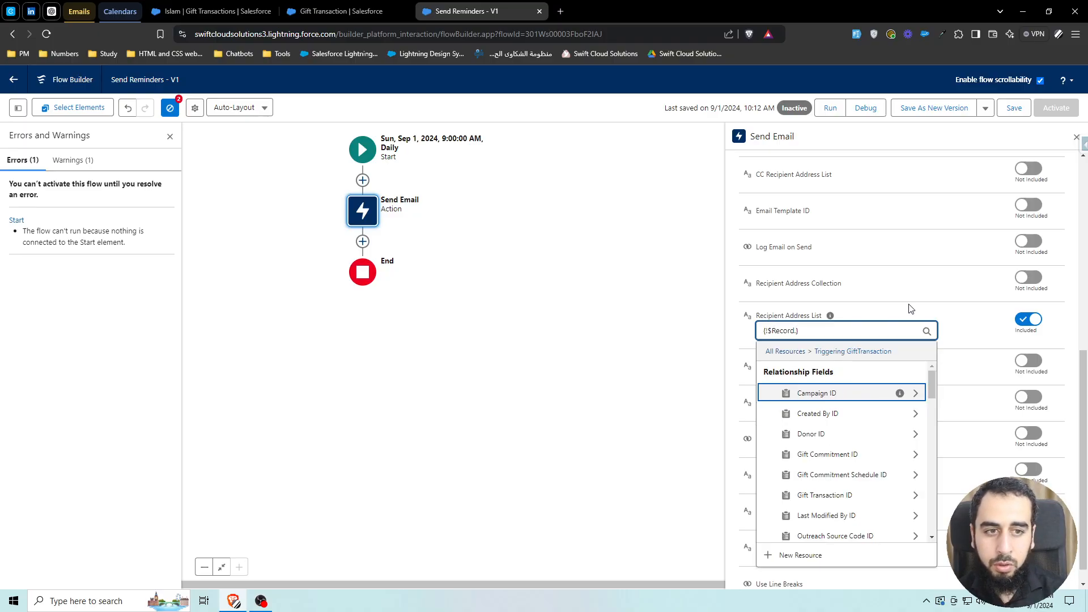
{"action": "type", "text": "Donor"}
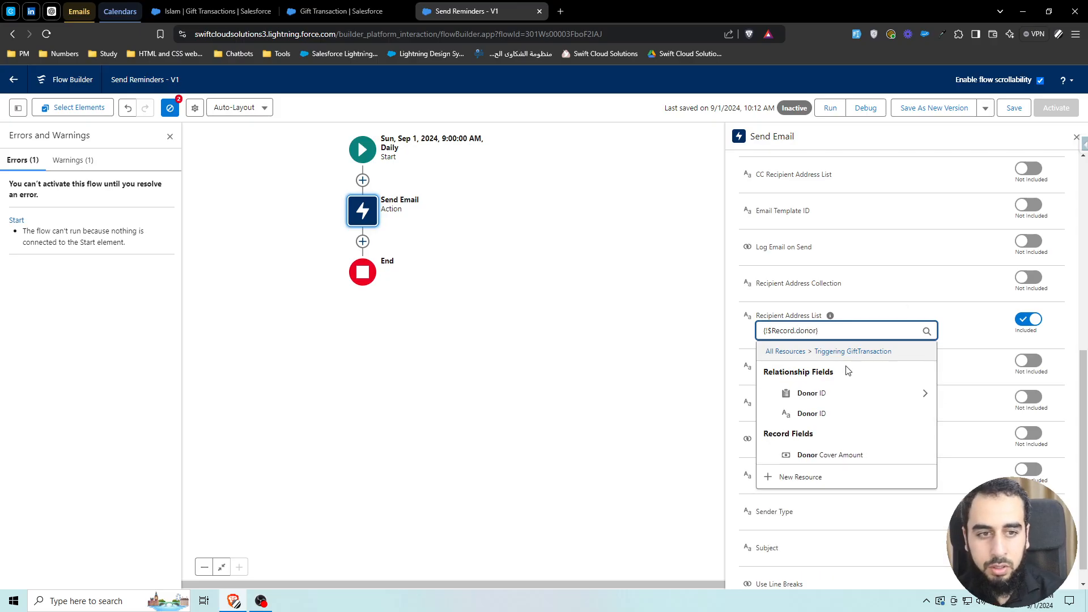
{"action": "left_click", "coordinate": [830, 393]}
{"action": "type", "text": "email"}
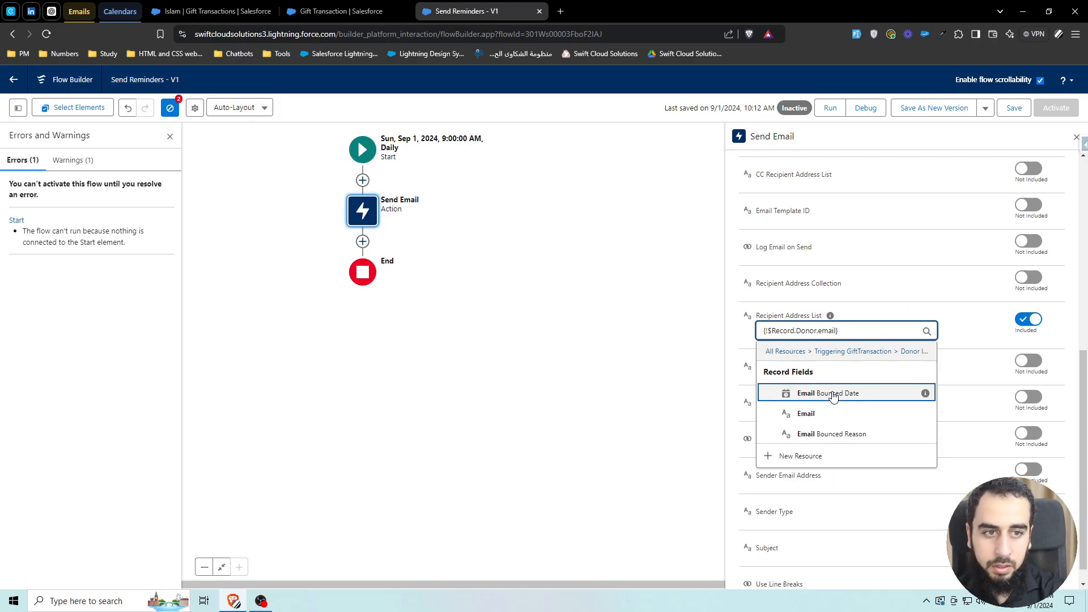
{"action": "left_click", "coordinate": [836, 413]}
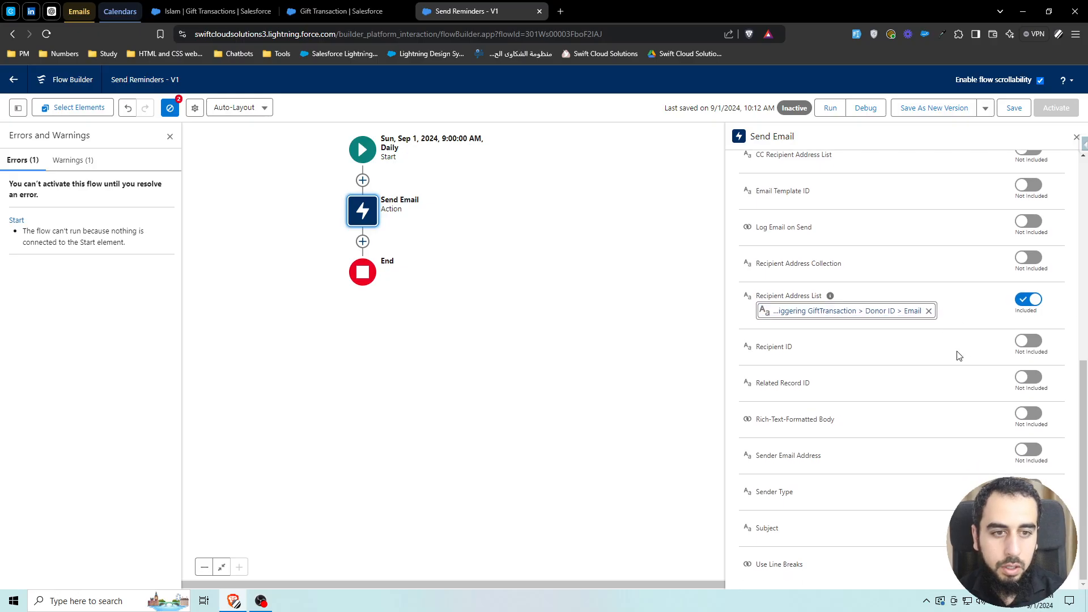
- Include the Rich-Text-Formatted Body input and set it to the global constant True
{"action": "left_click", "coordinate": [1026, 413]}
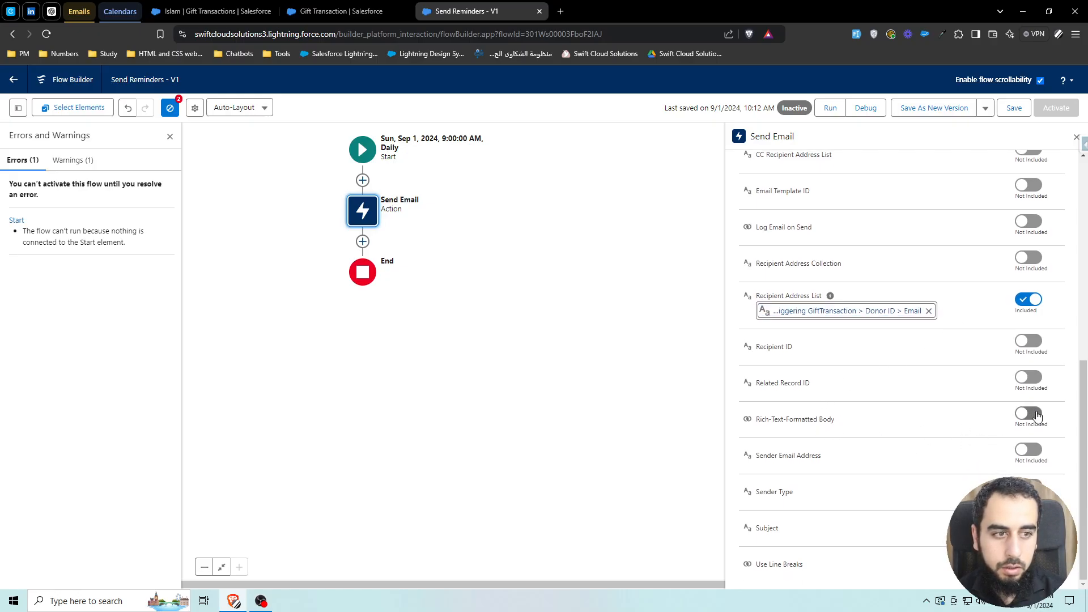
{"action": "left_click", "coordinate": [793, 430]}
{"action": "type", "text": "tre"}
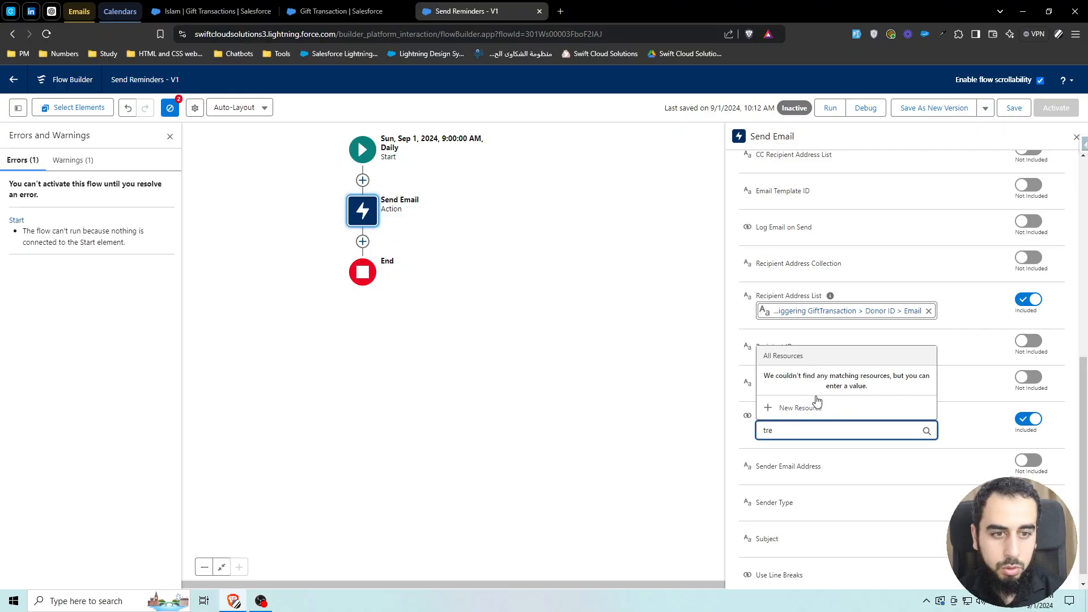
{"action": "key", "text": "BackSpace"}
{"action": "left_click", "coordinate": [819, 347]}
{"action": "double_click", "coordinate": [771, 430]}
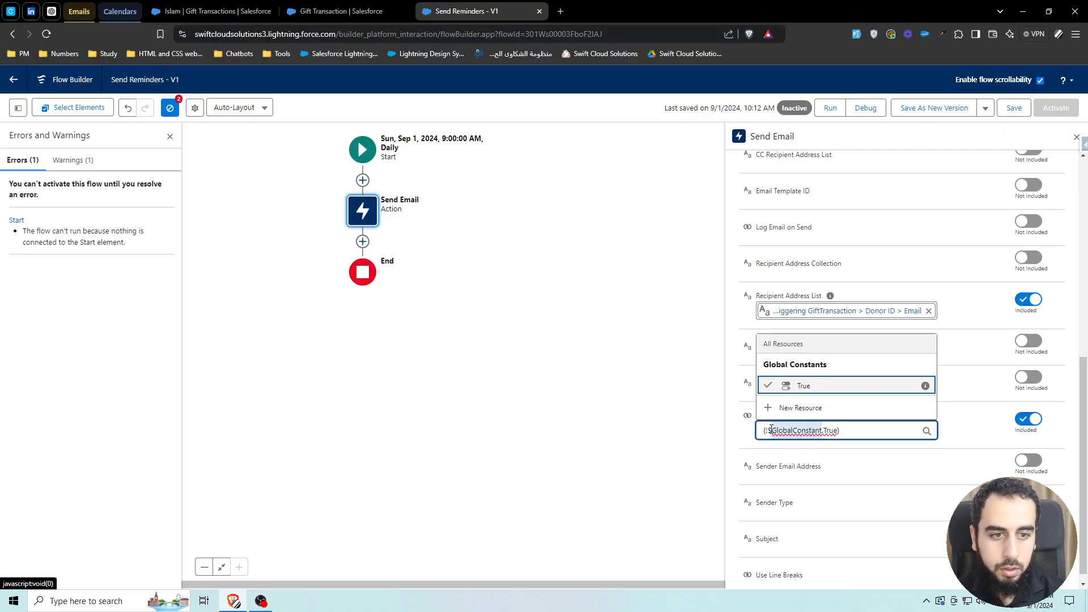
{"action": "left_click", "coordinate": [971, 452]}
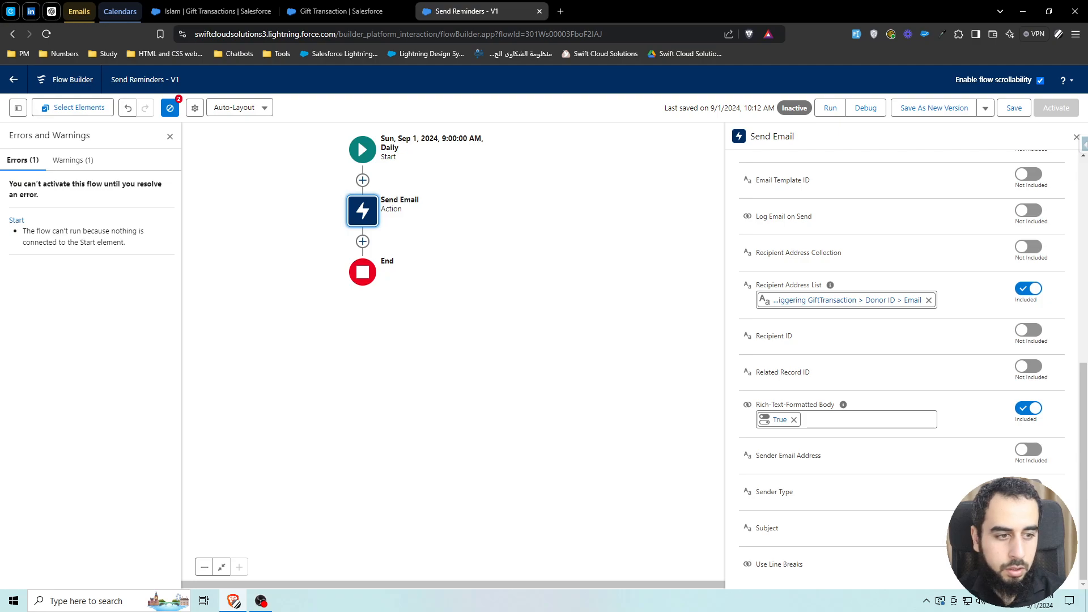
- Include the Use Line Breaks input and set it to True
{"action": "left_click", "coordinate": [1029, 558]}
{"action": "left_click", "coordinate": [845, 561]}
{"action": "type", "text": "{!$GlobalConstant.True}"}
{"action": "left_click", "coordinate": [930, 537]}
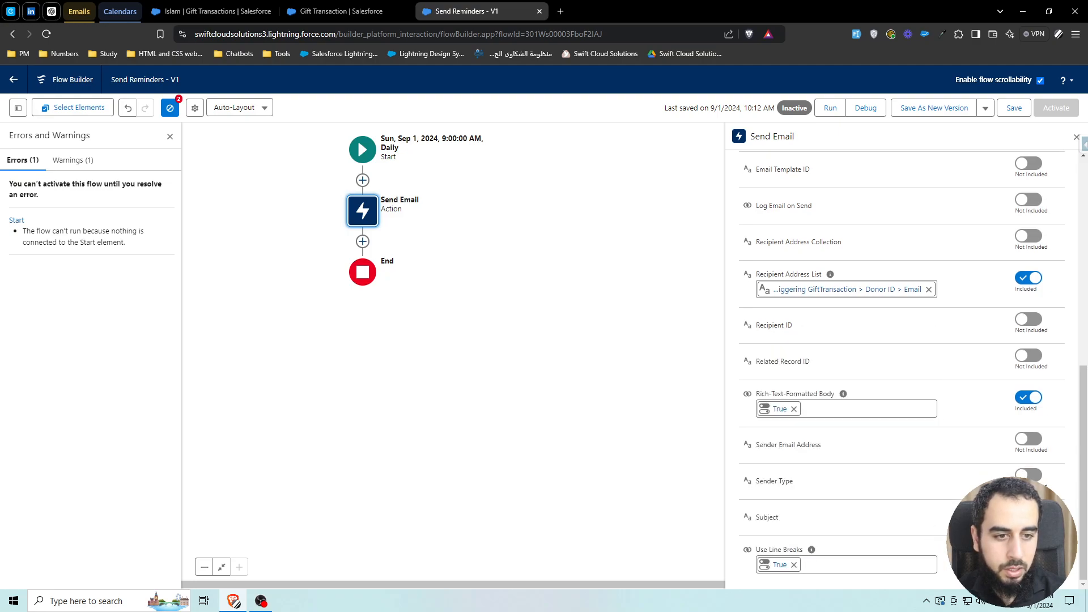
- Include the Subject input and set it to Reminder
{"action": "left_click", "coordinate": [1028, 511]}
{"action": "left_click", "coordinate": [845, 528]}
{"action": "type", "text": "Reminder"}
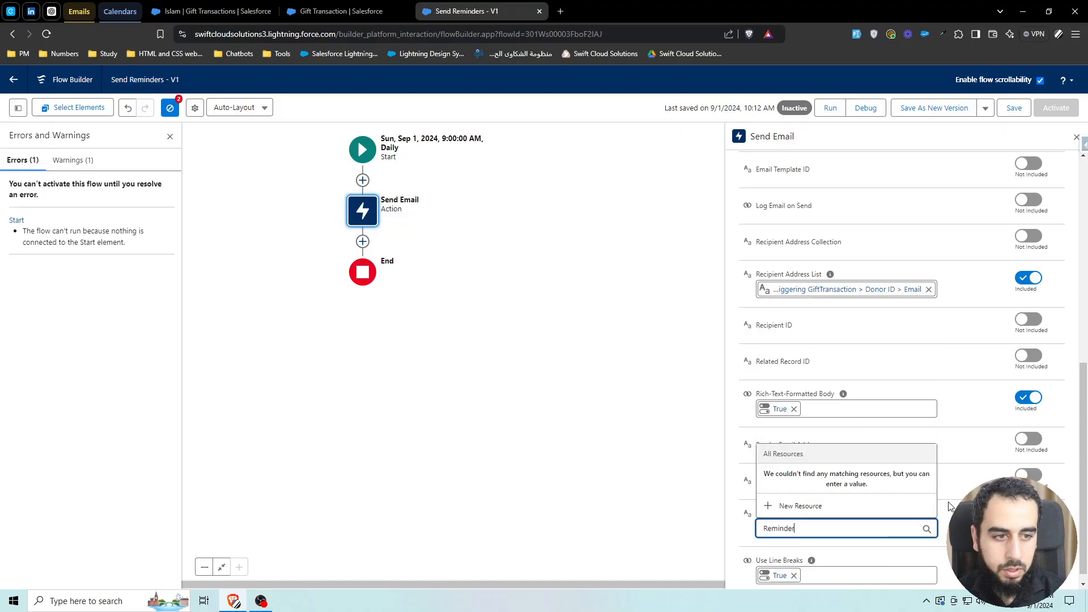
{"action": "left_click", "coordinate": [951, 506]}
{"action": "scroll", "coordinate": [930, 444], "scroll_direction": "up", "scroll_amount": 8}
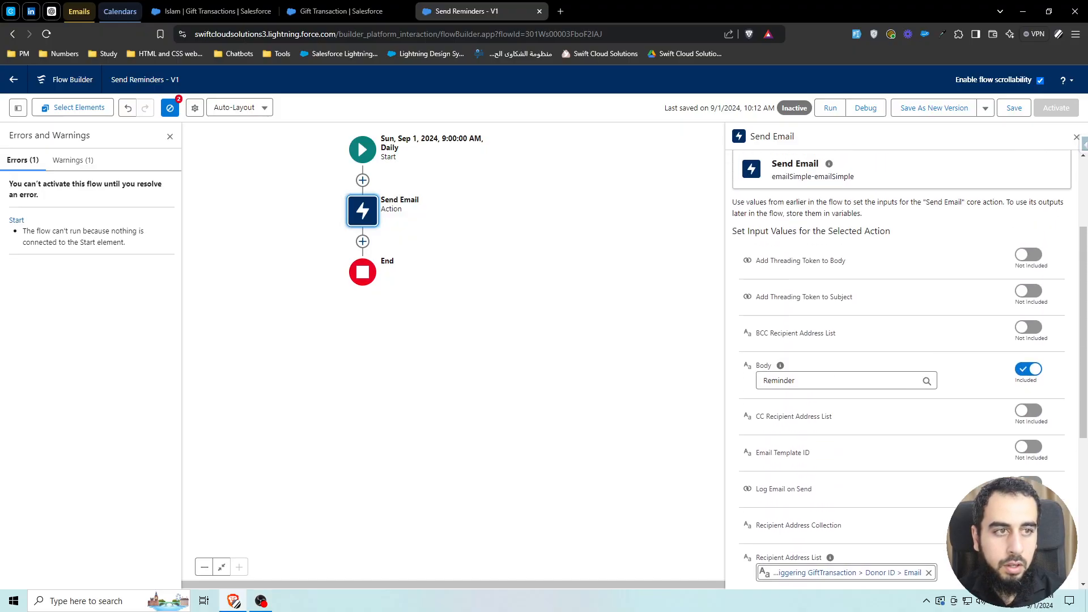
- Save the flow and activate it
{"action": "left_click", "coordinate": [1017, 110]}
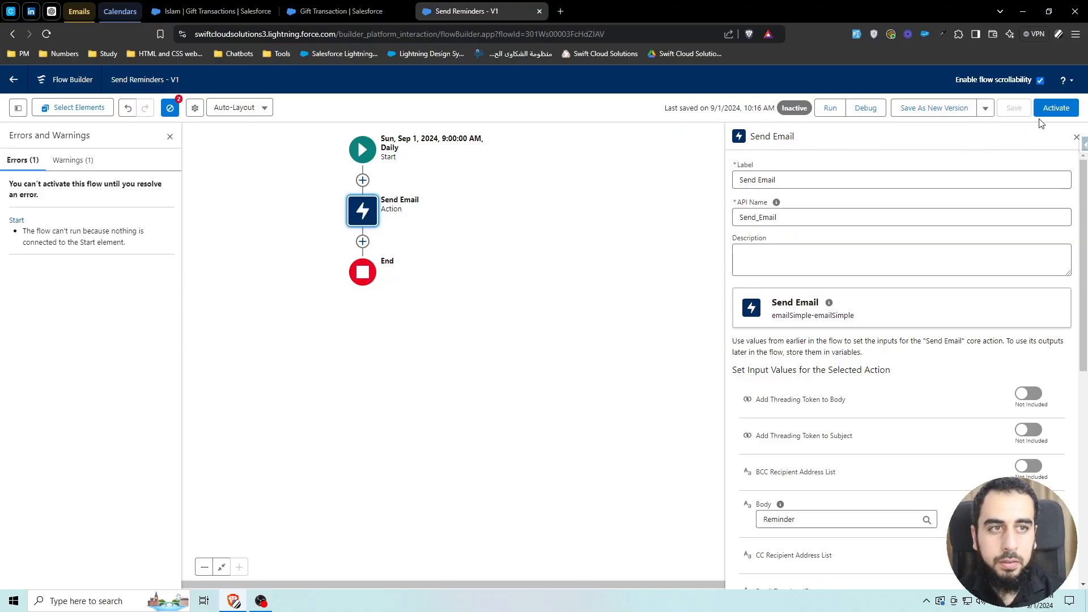
{"action": "left_click", "coordinate": [1045, 110]}
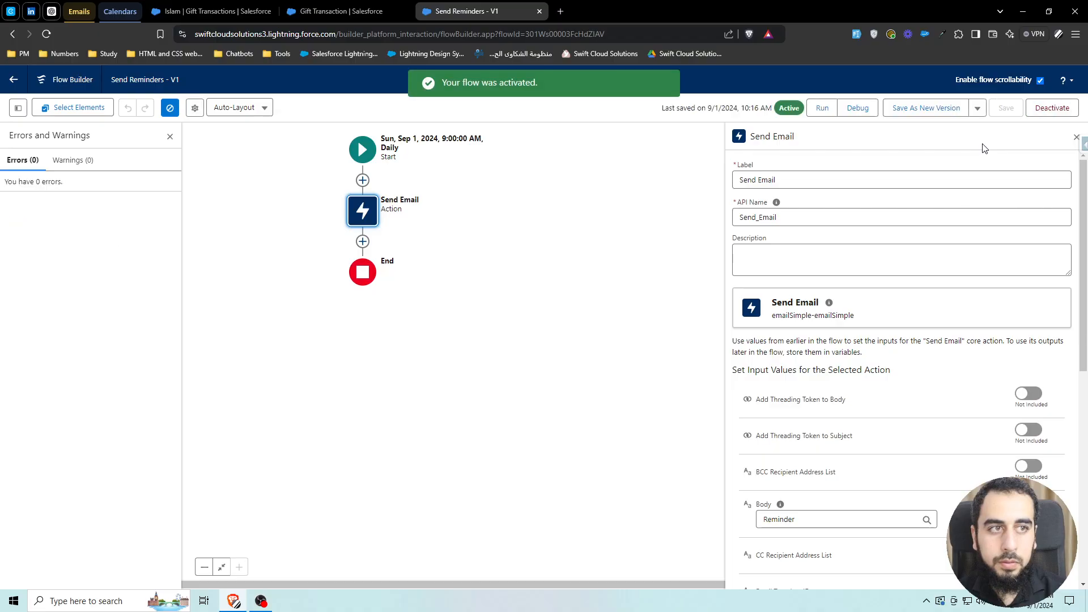
- Search Setup for process automation and open the Process Automation Settings page
{"action": "left_click", "coordinate": [343, 14]}
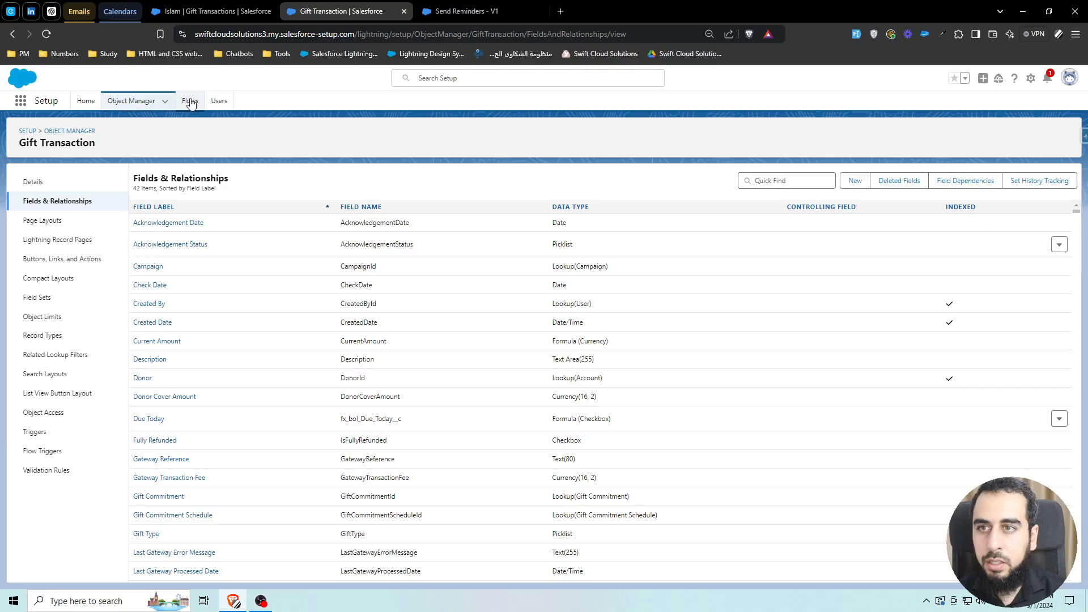
{"action": "left_click", "coordinate": [83, 104]}
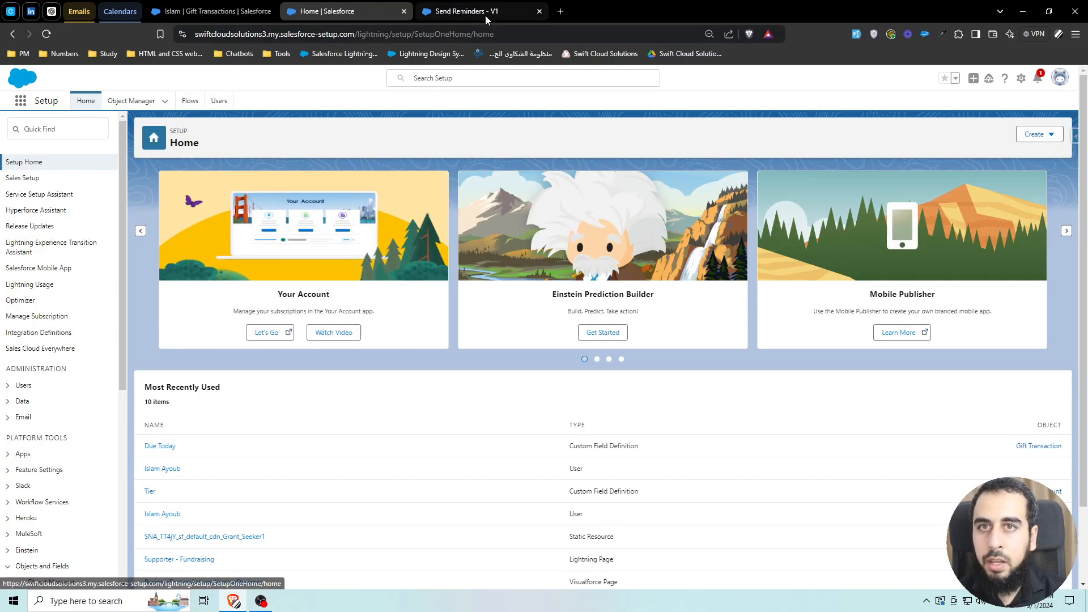
{"action": "left_click", "coordinate": [485, 15]}
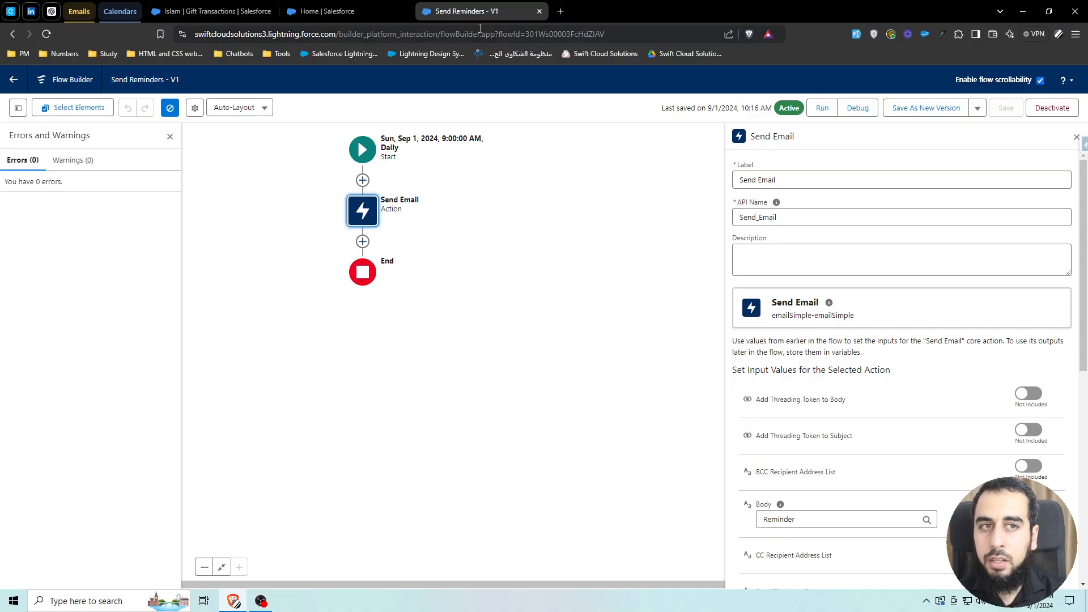
{"action": "left_click", "coordinate": [349, 13]}
{"action": "left_click", "coordinate": [42, 128]}
{"action": "type", "text": "d"}
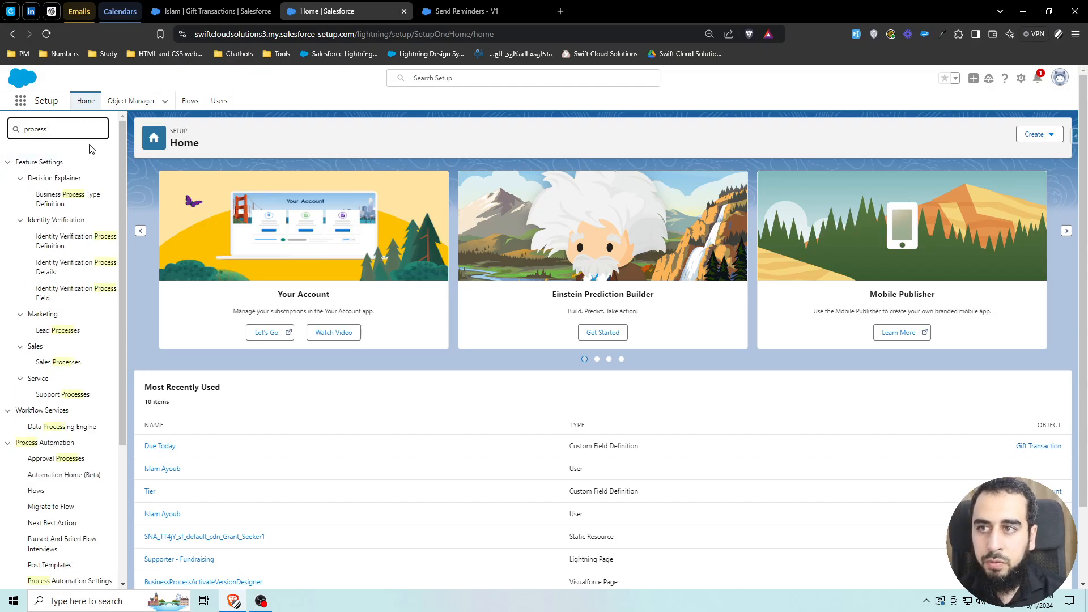
{"action": "type", "text": "rocess"}
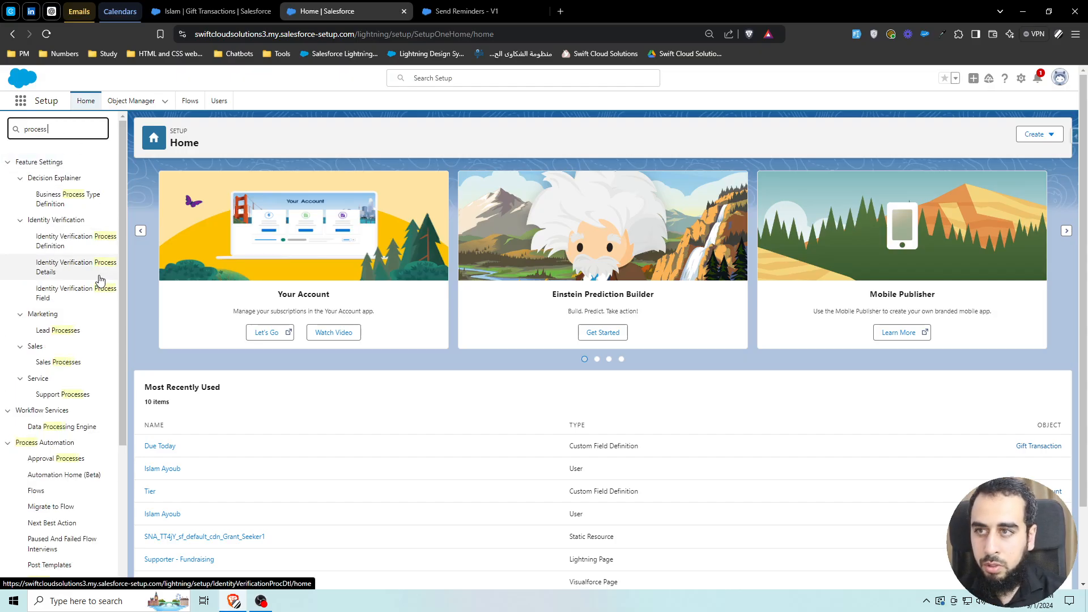
{"action": "type", "text": " automa"}
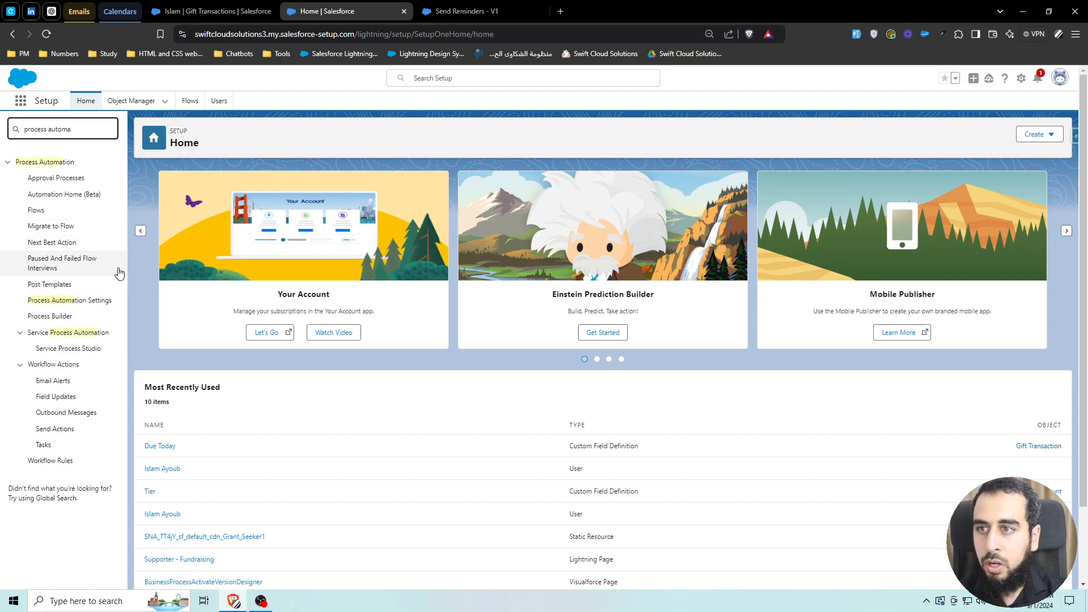
{"action": "left_click", "coordinate": [107, 301]}
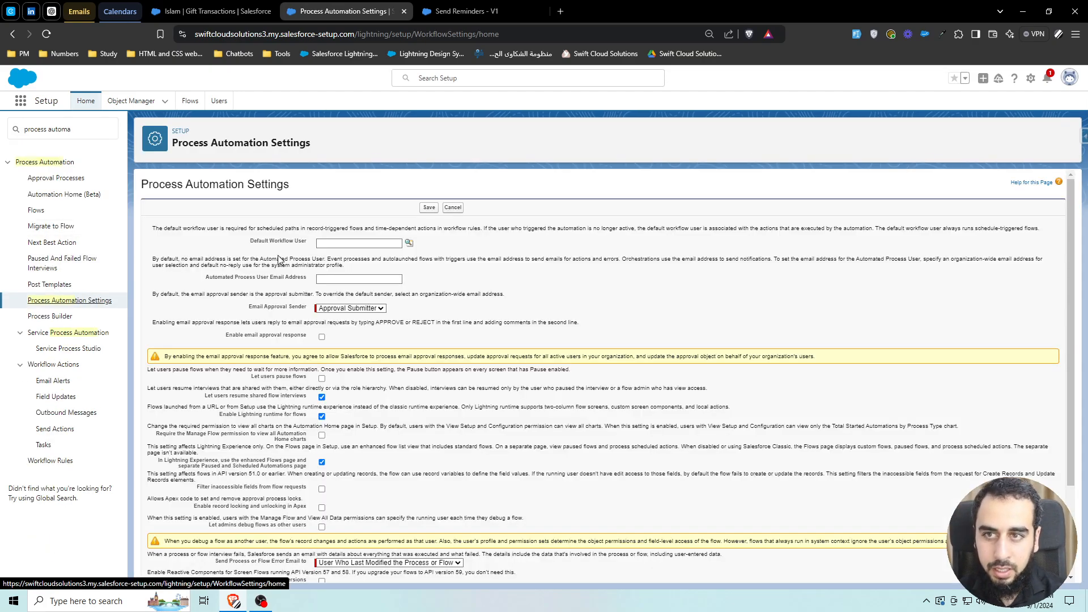
{"action": "left_click_drag", "start_coordinate": [251, 242], "coordinate": [307, 241]}
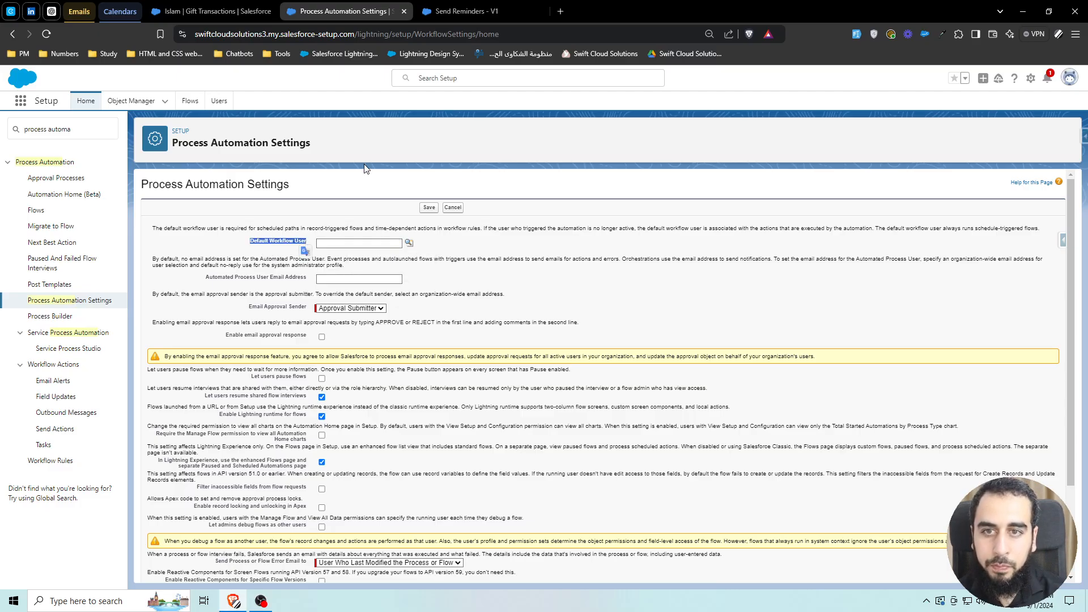
{"action": "left_click", "coordinate": [487, 11]}
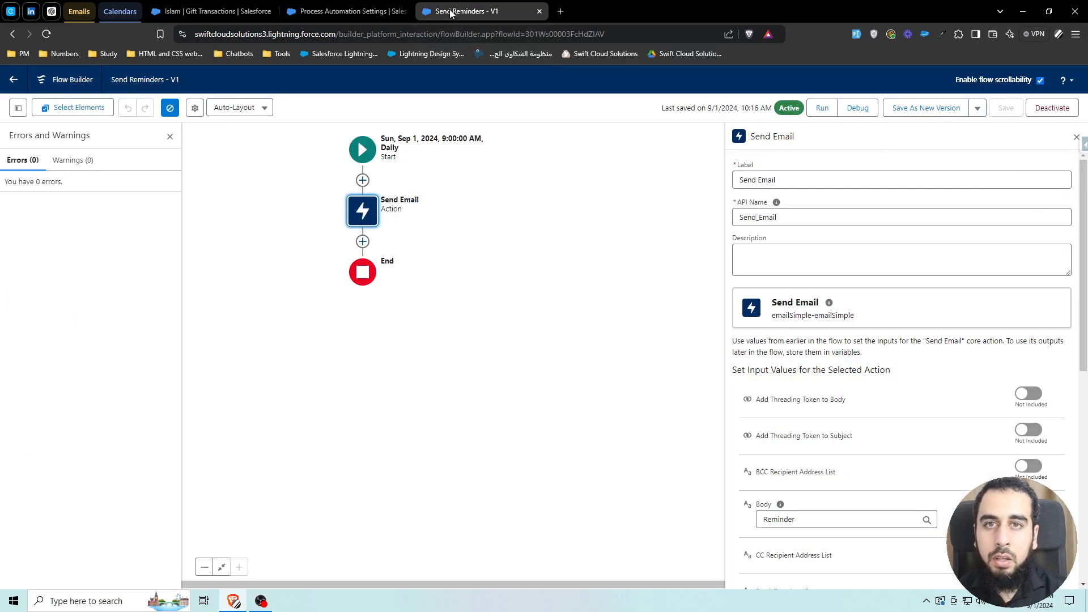
{"action": "left_click", "coordinate": [331, 12]}
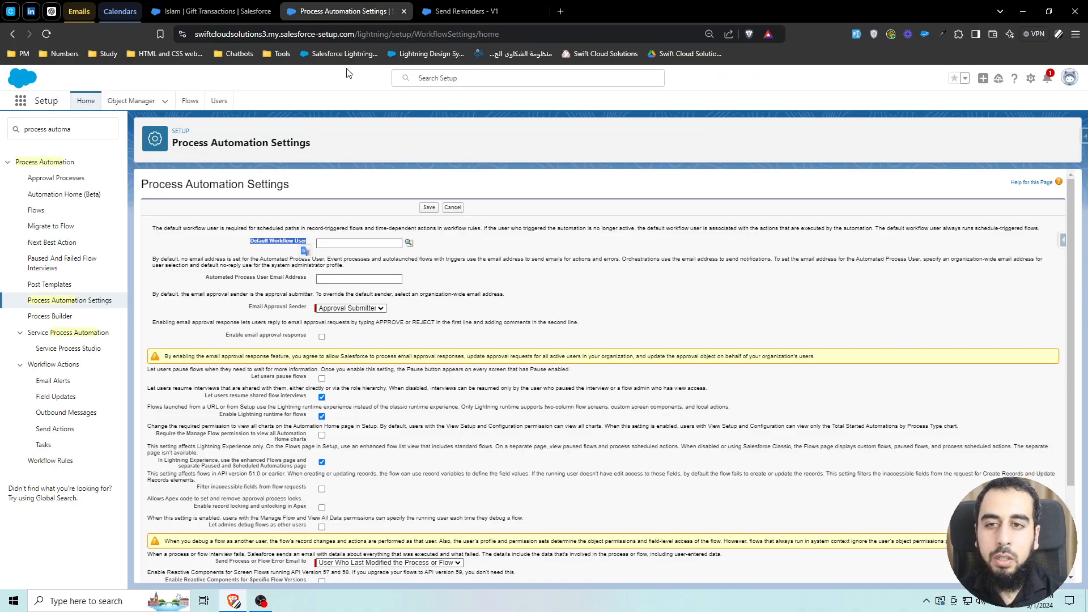
{"action": "left_click", "coordinate": [448, 12]}
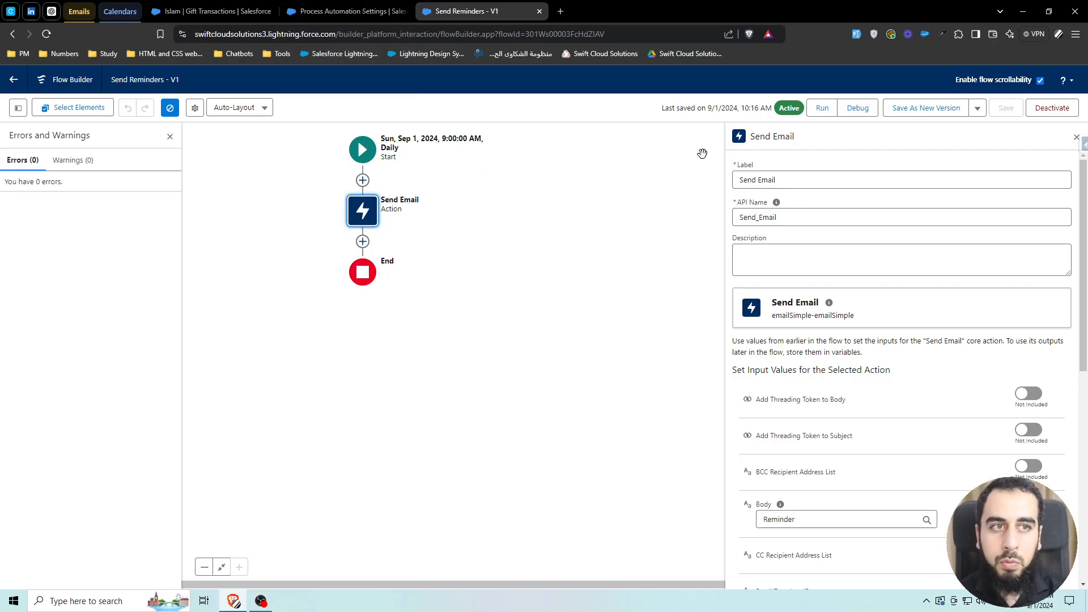
- Open the unpaid $456 gift transaction record and review its due date and Due Today checkbox
{"action": "left_click", "coordinate": [189, 11]}
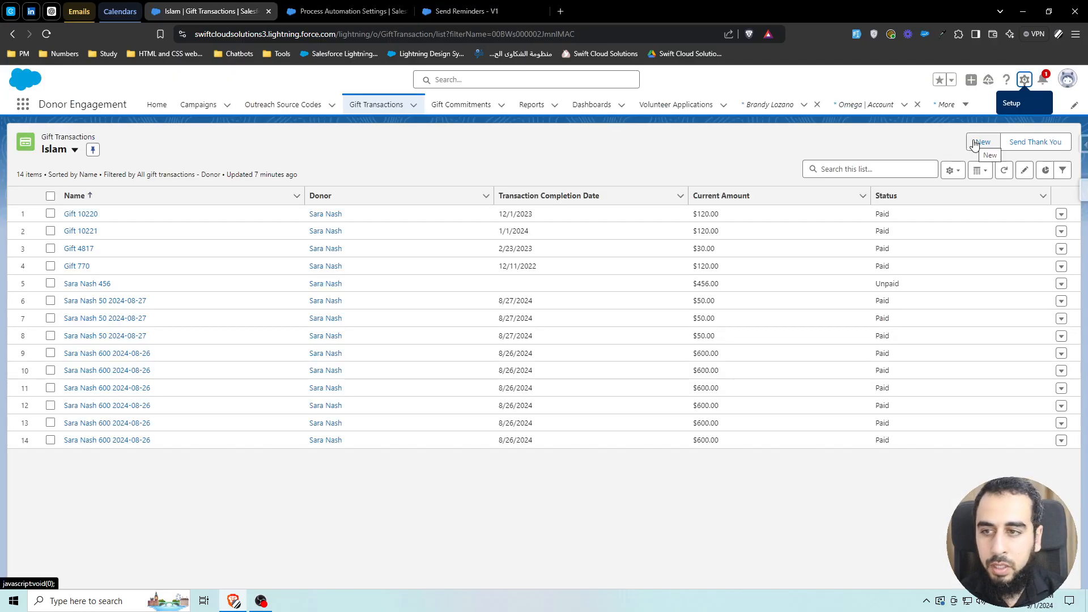
{"action": "left_click", "coordinate": [103, 283]}
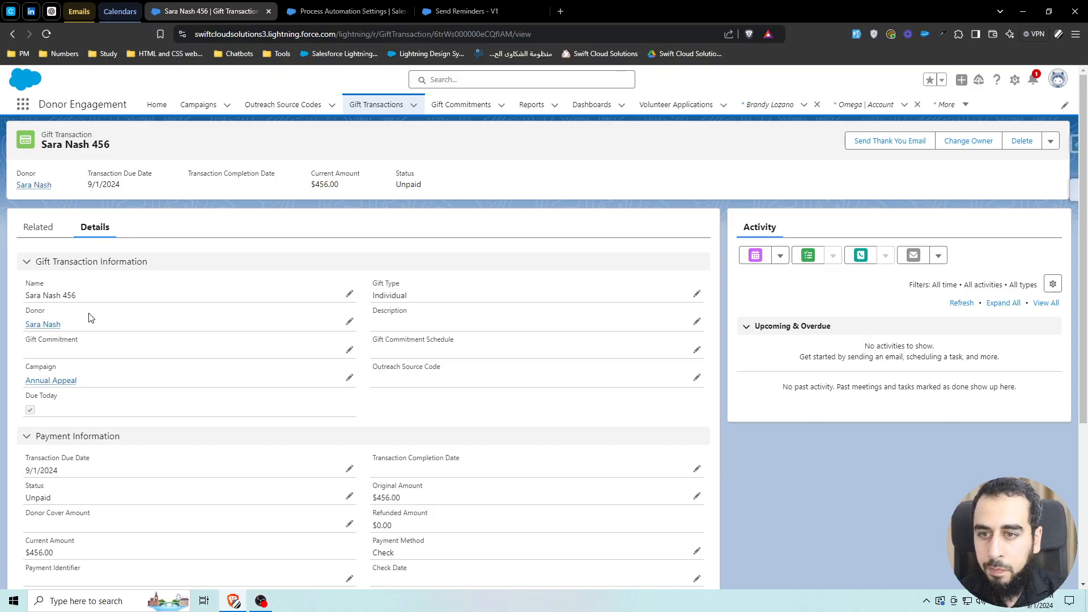
{"action": "scroll", "coordinate": [100, 315], "scroll_direction": "down", "scroll_amount": 2}
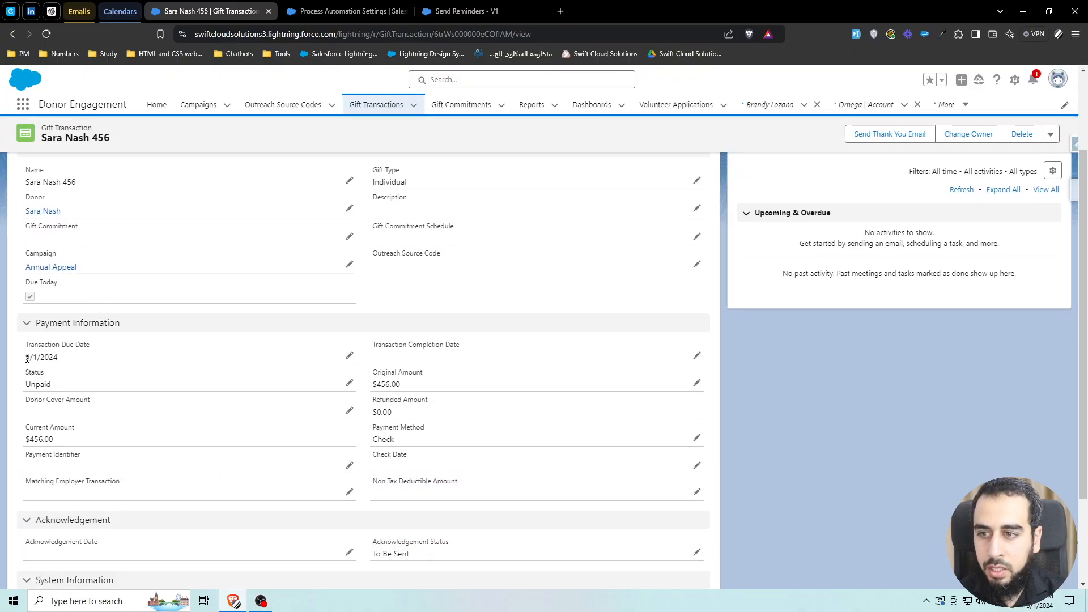
{"action": "left_click_drag", "start_coordinate": [28, 357], "coordinate": [68, 358]}
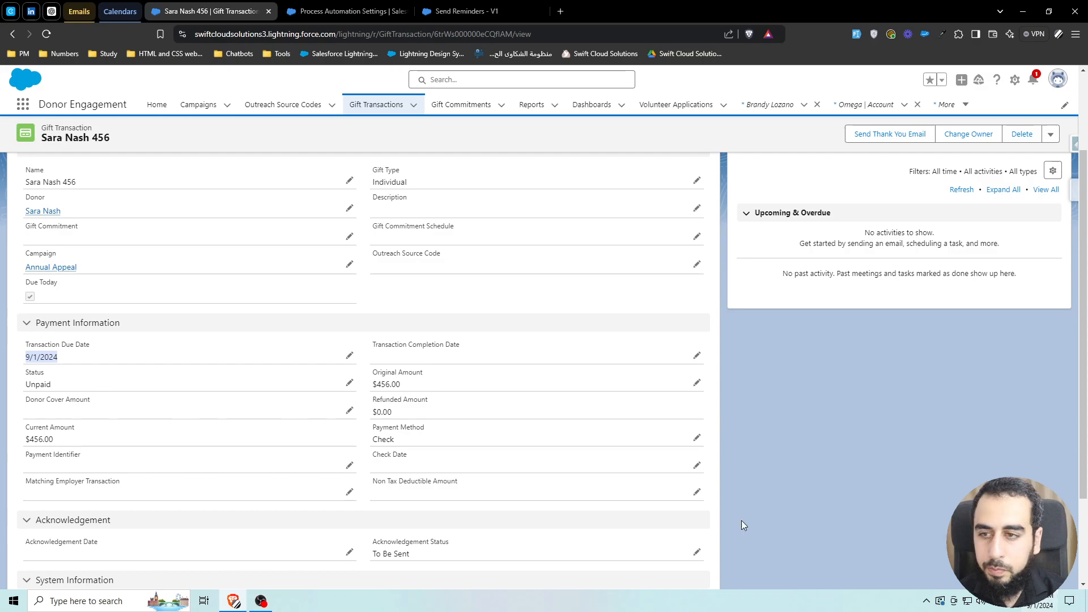
{"action": "left_click", "coordinate": [38, 387]}
{"action": "scroll", "coordinate": [113, 386], "scroll_direction": "up", "scroll_amount": 2}
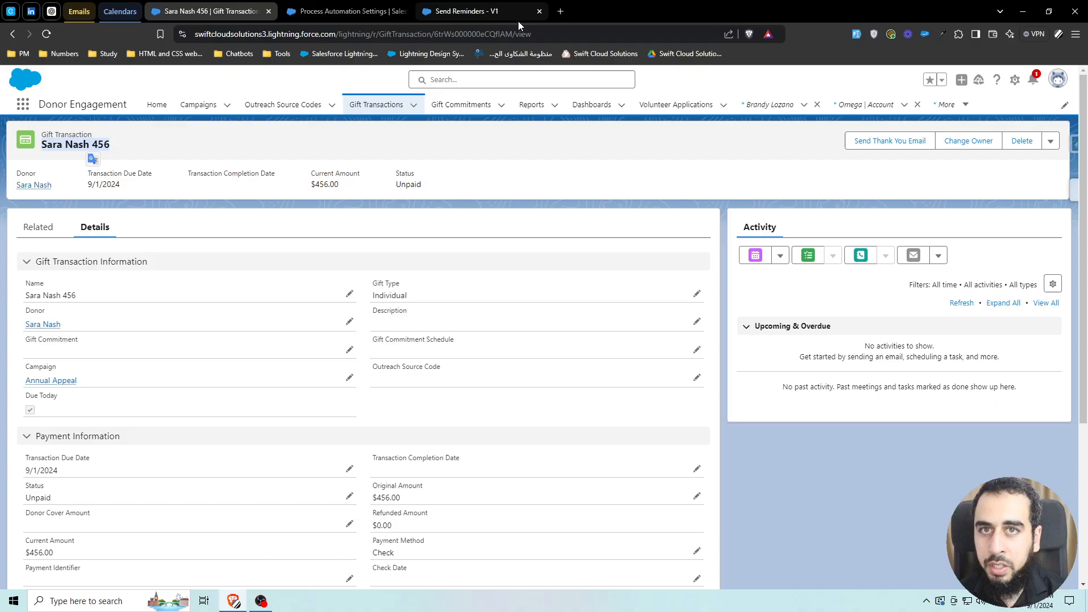
- Debug the flow with the unpaid $456 gift transaction as the triggering record
{"action": "left_click", "coordinate": [482, 11]}
{"action": "left_click", "coordinate": [874, 108]}
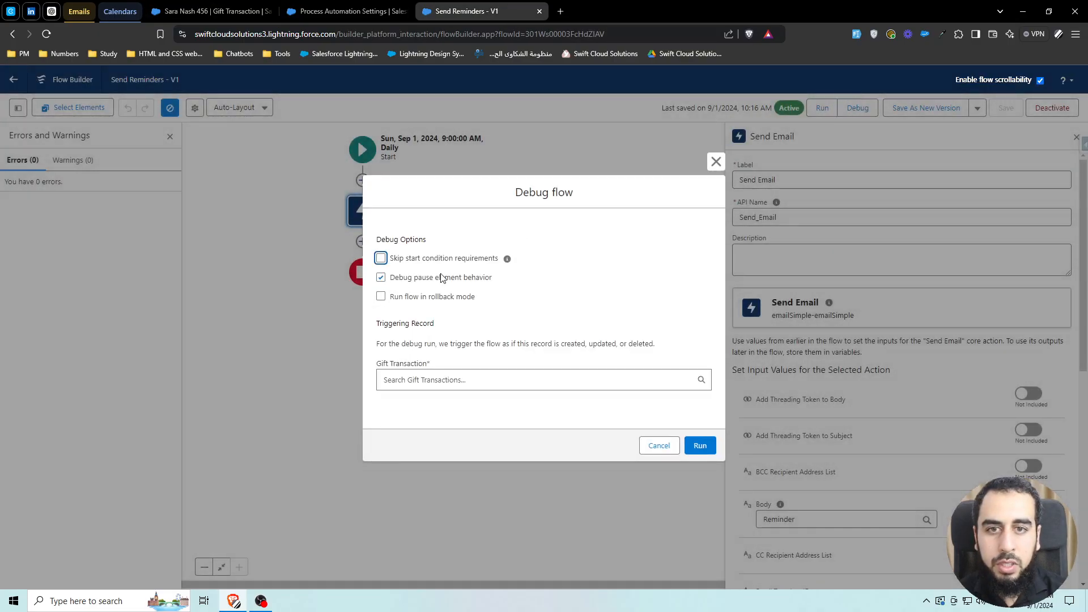
{"action": "left_click", "coordinate": [437, 372]}
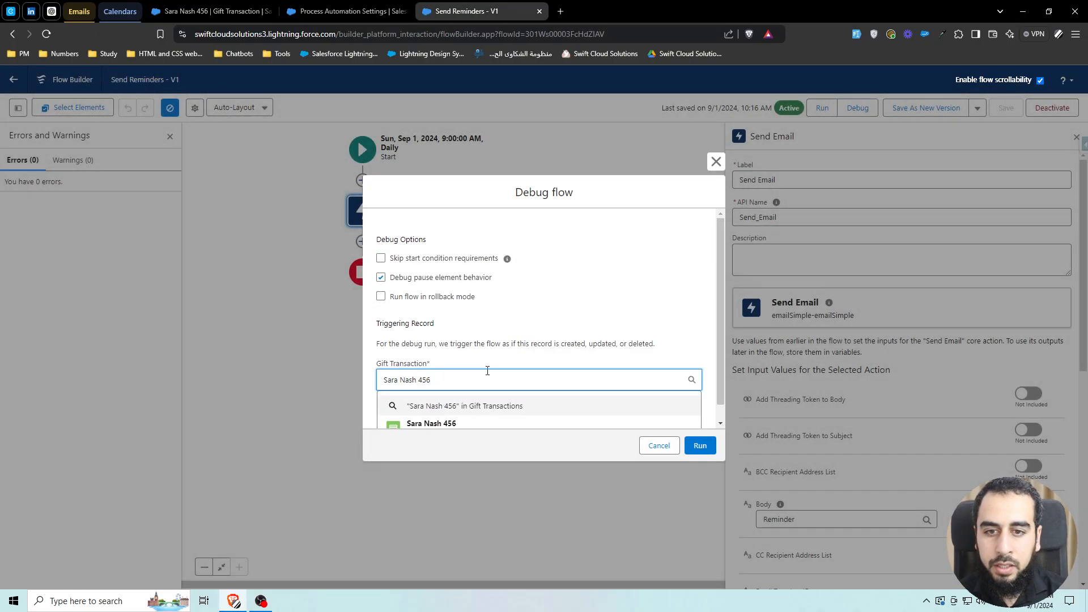
{"action": "left_click", "coordinate": [466, 427]}
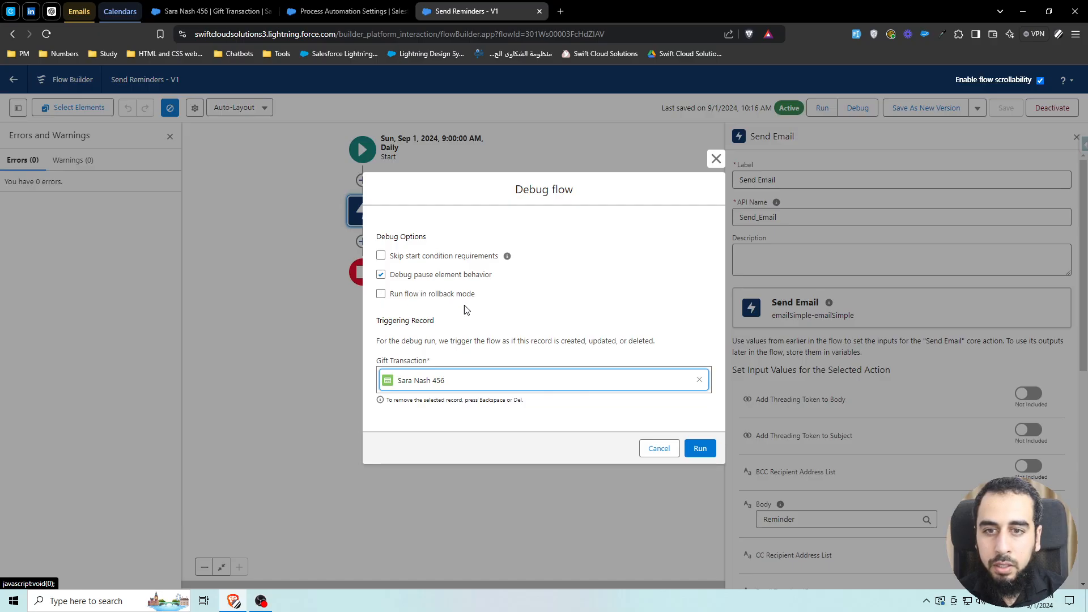
{"action": "left_click", "coordinate": [699, 447]}
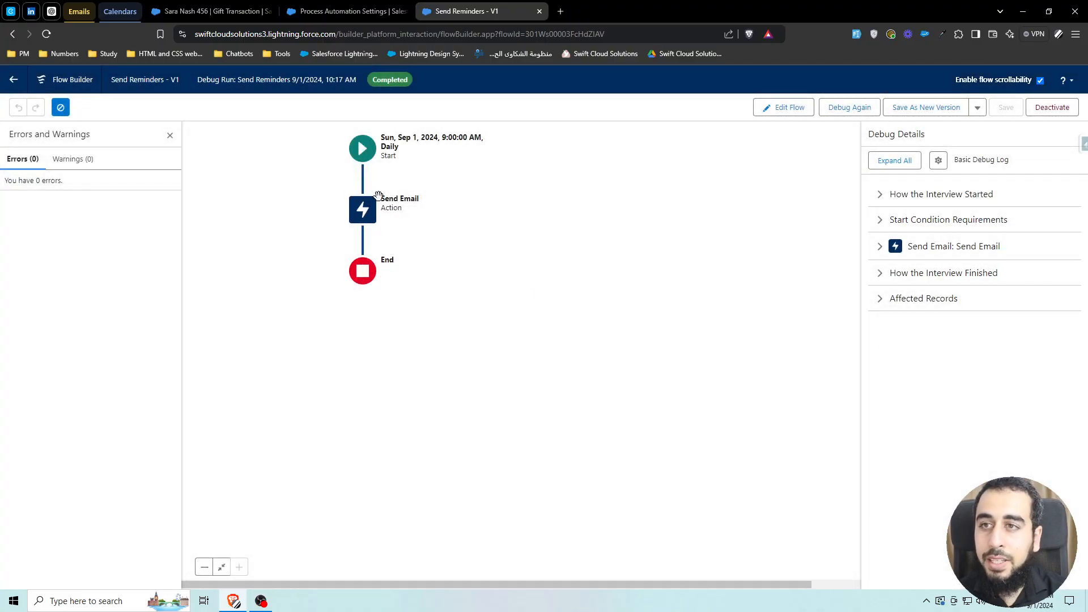
- Switch to the Gmail inbox and refresh it to check for the reminder email
{"action": "left_click", "coordinate": [73, 13]}
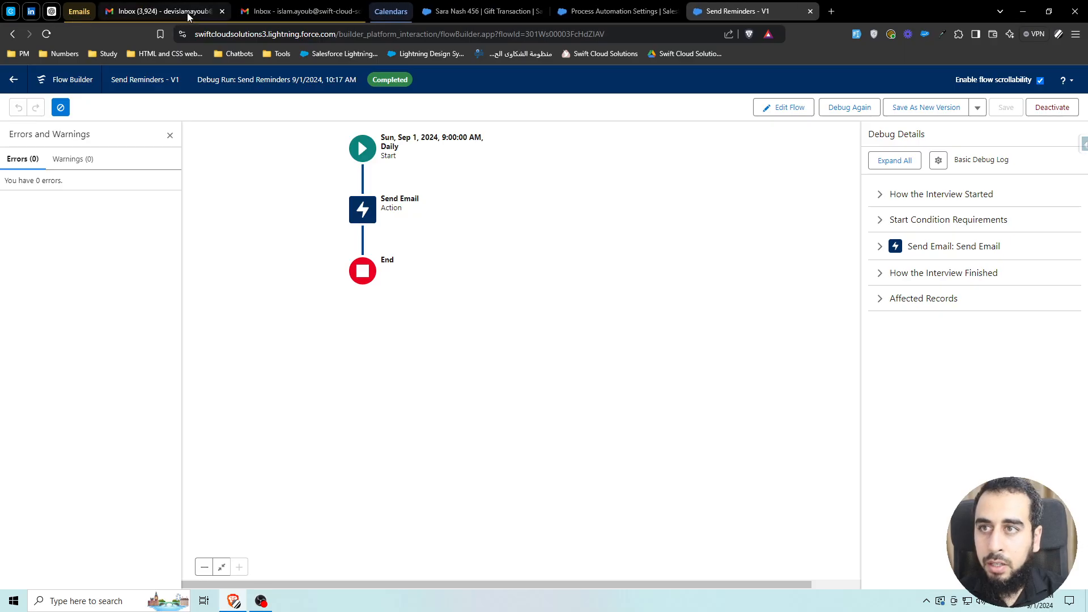
{"action": "left_click", "coordinate": [186, 12]}
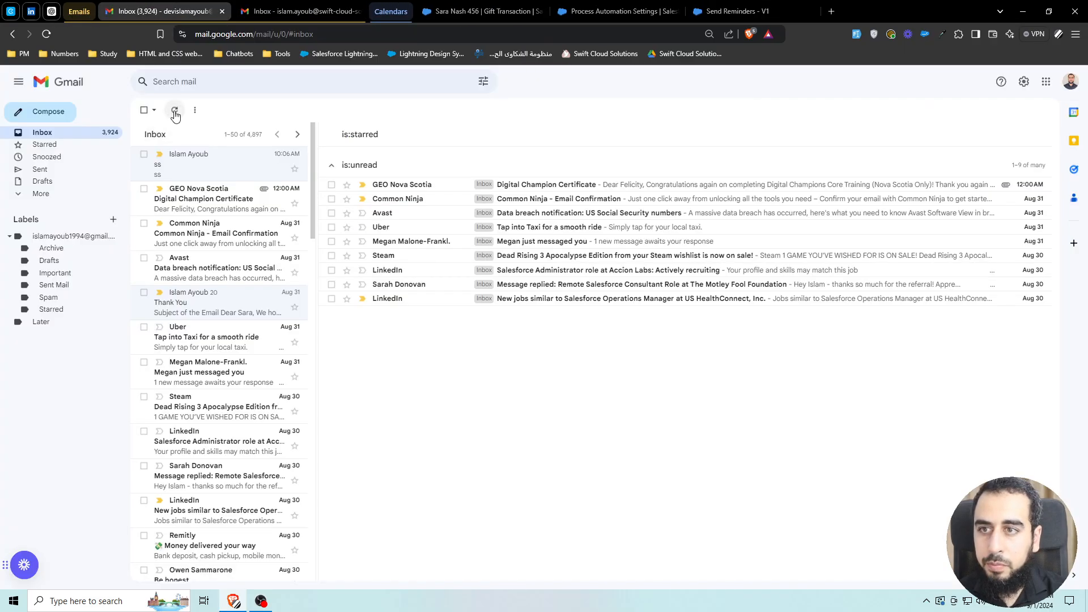
{"action": "left_click", "coordinate": [175, 112]}
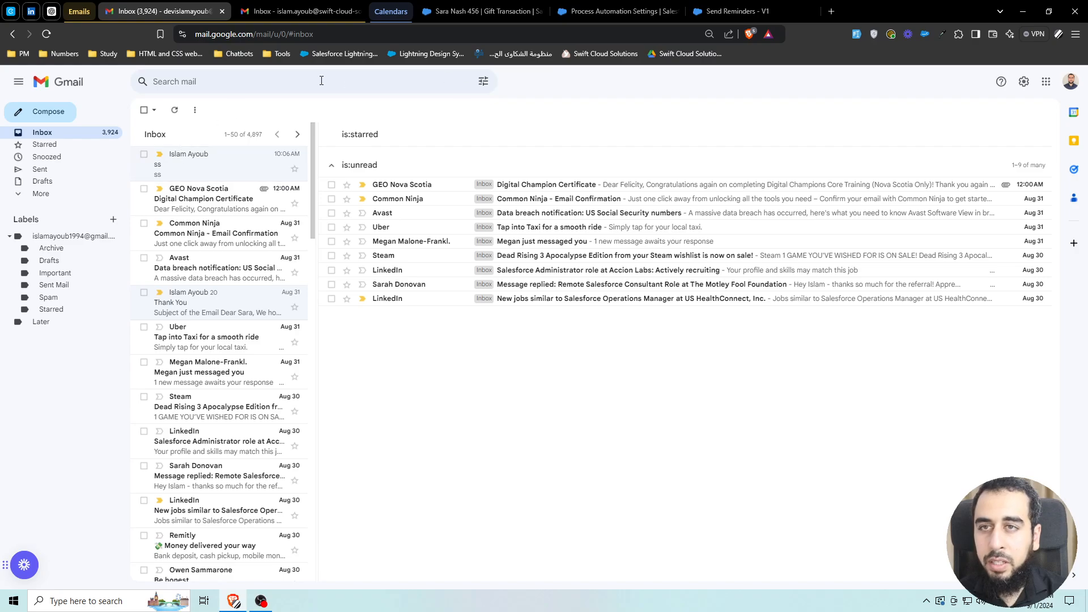
- Set the Default Workflow User in Process Automation Settings to the current admin user via lookup, and save
{"action": "left_click", "coordinate": [603, 12]}
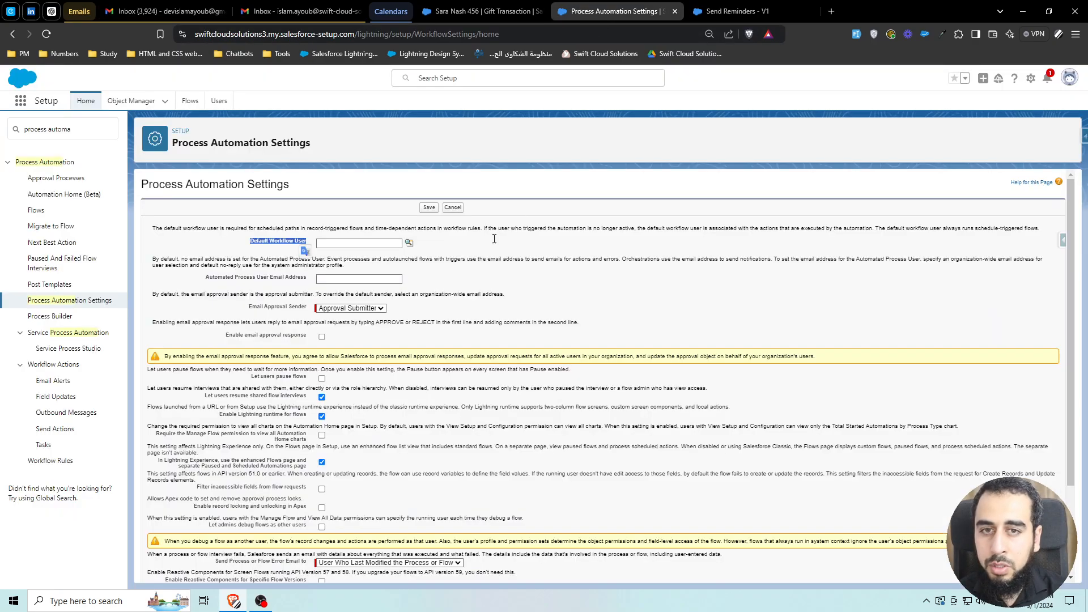
{"action": "left_click", "coordinate": [269, 242]}
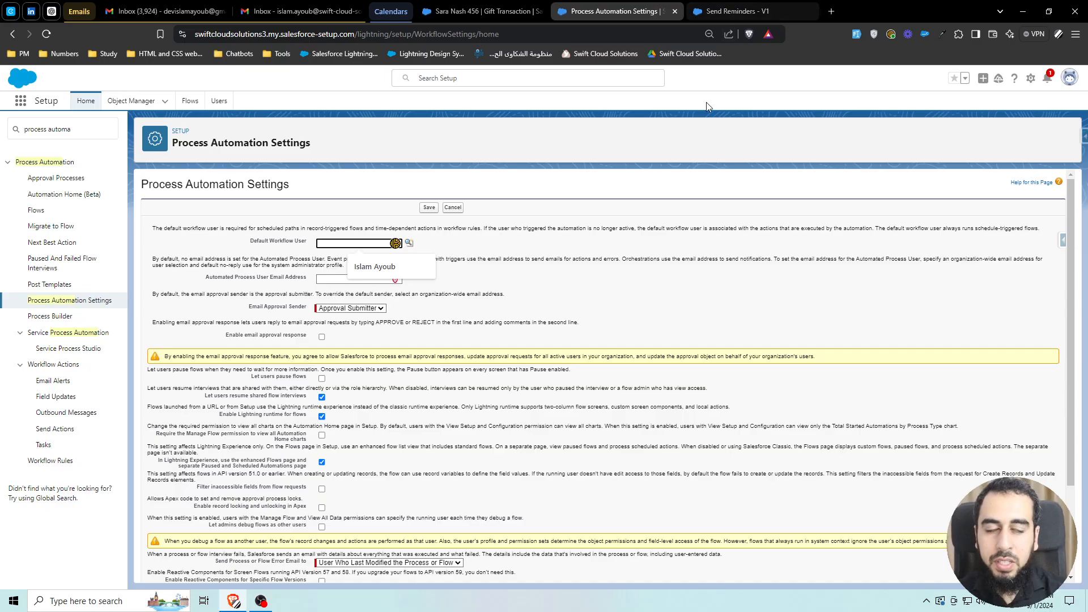
{"action": "left_click", "coordinate": [706, 122]}
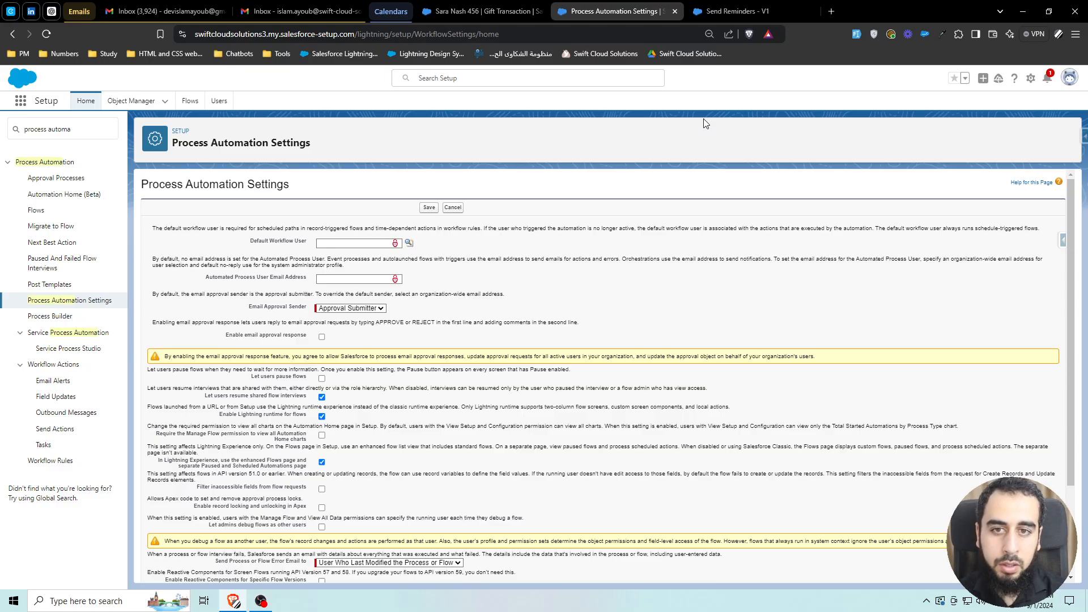
{"action": "left_click", "coordinate": [731, 11]}
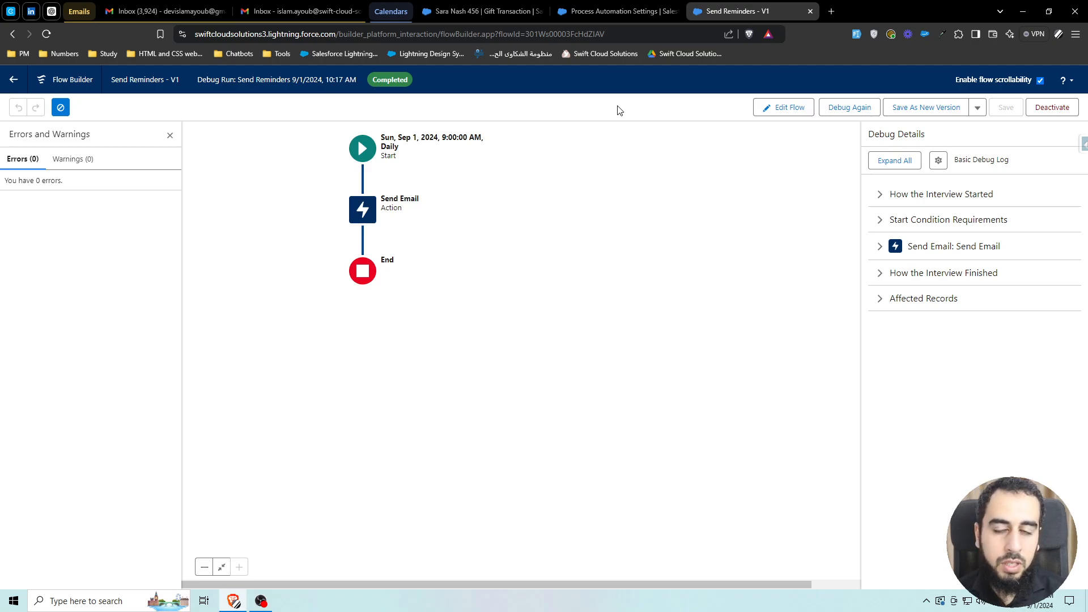
{"action": "left_click", "coordinate": [614, 12]}
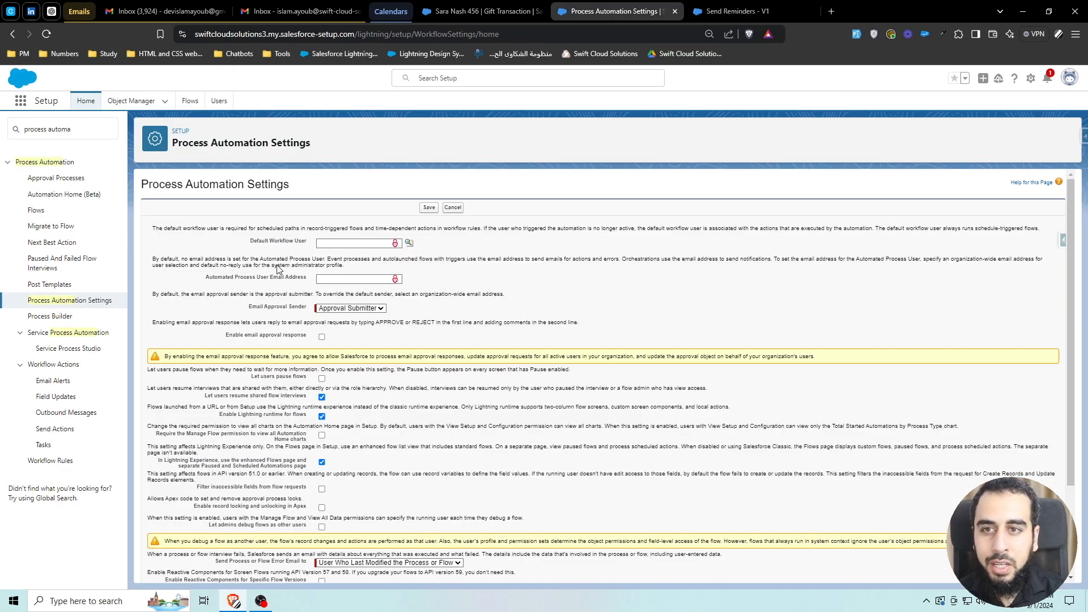
{"action": "left_click", "coordinate": [331, 243]}
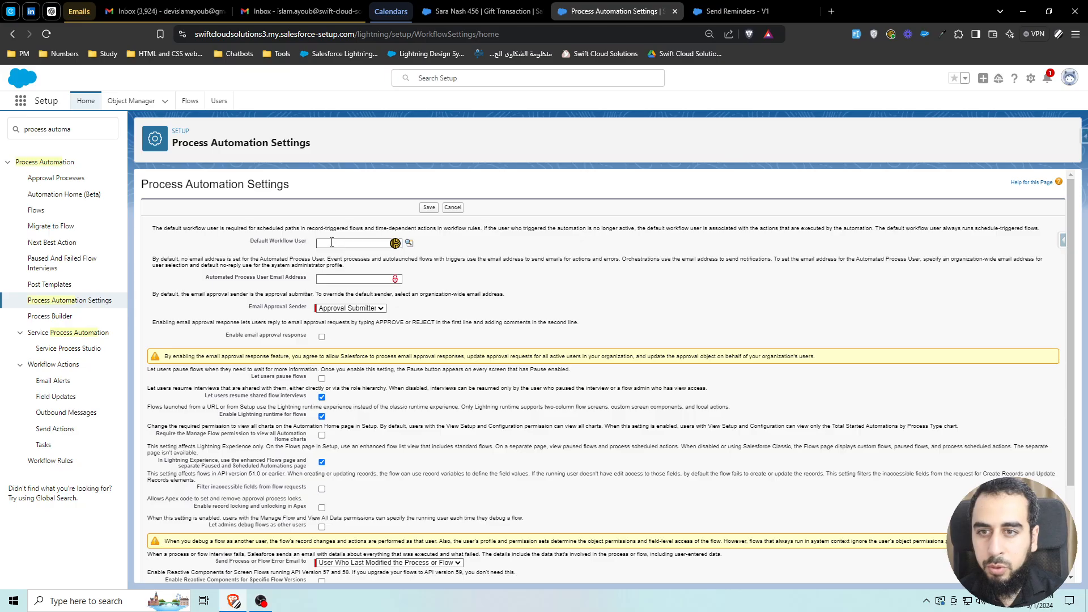
{"action": "left_click", "coordinate": [409, 243]}
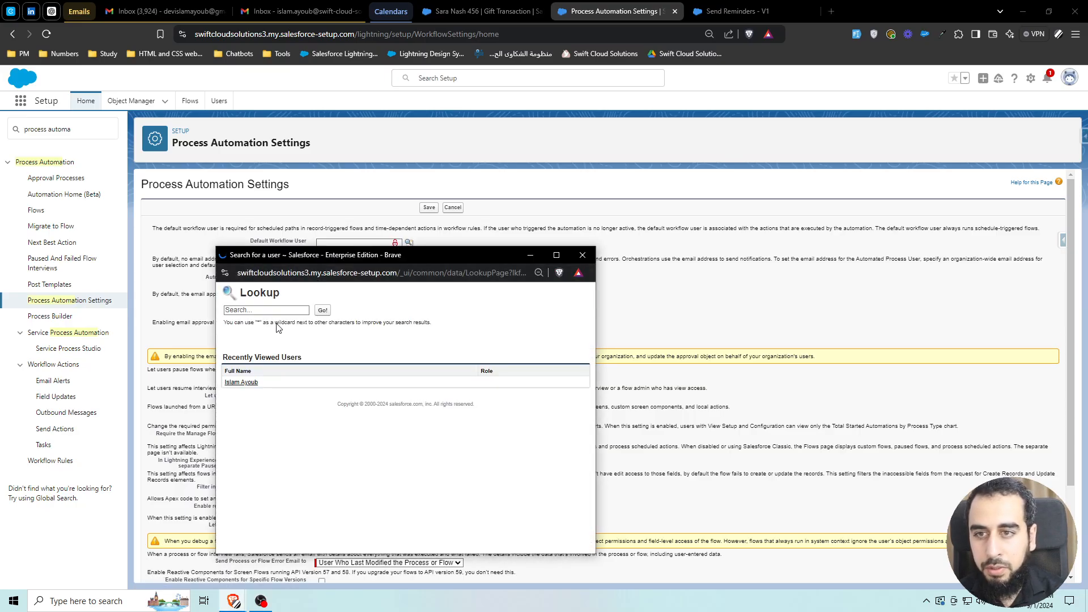
{"action": "left_click", "coordinate": [255, 382]}
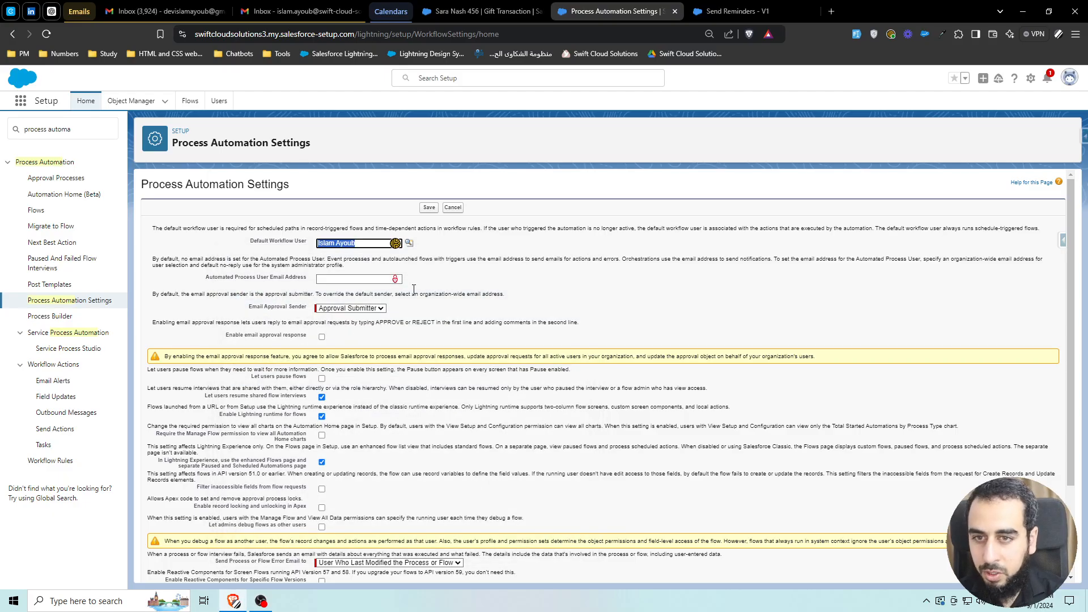
{"action": "left_click", "coordinate": [428, 208]}
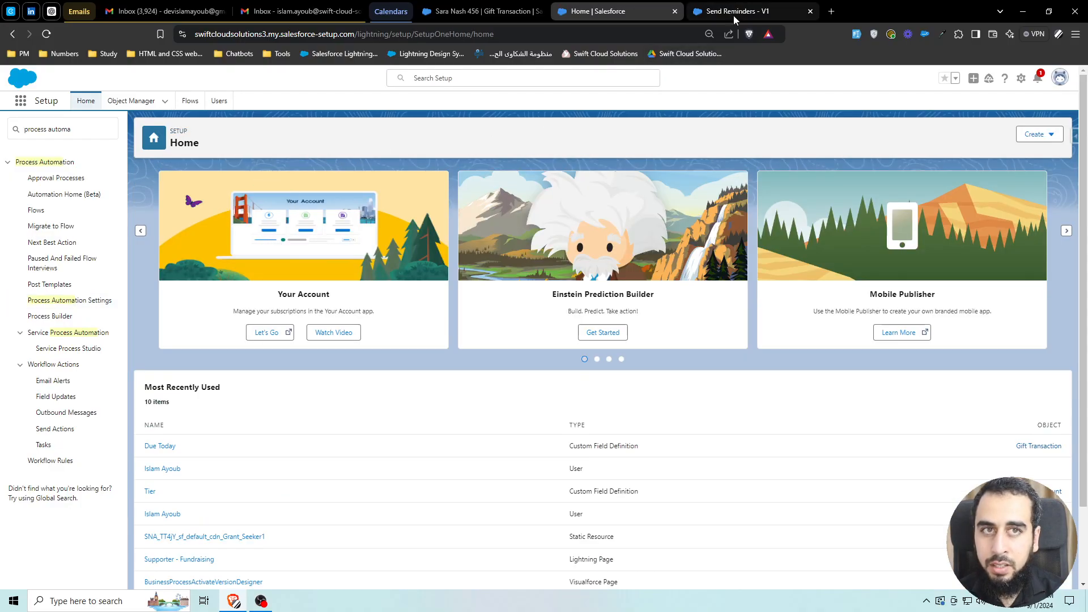
- Debug the flow again with the same gift transaction as the triggering record
{"action": "left_click", "coordinate": [733, 12]}
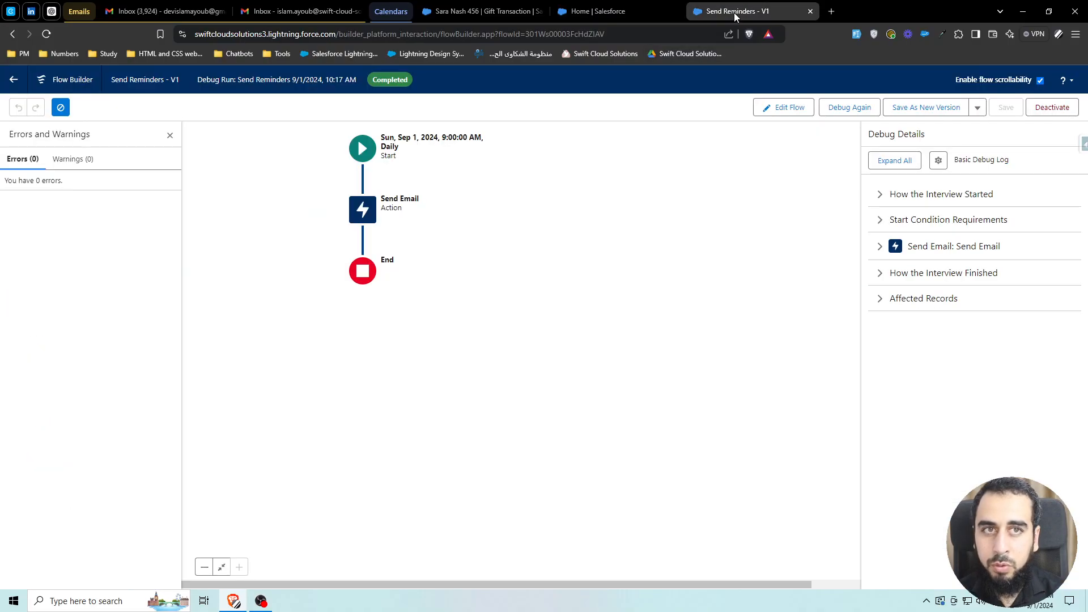
{"action": "left_click", "coordinate": [850, 109]}
{"action": "left_click", "coordinate": [440, 378]}
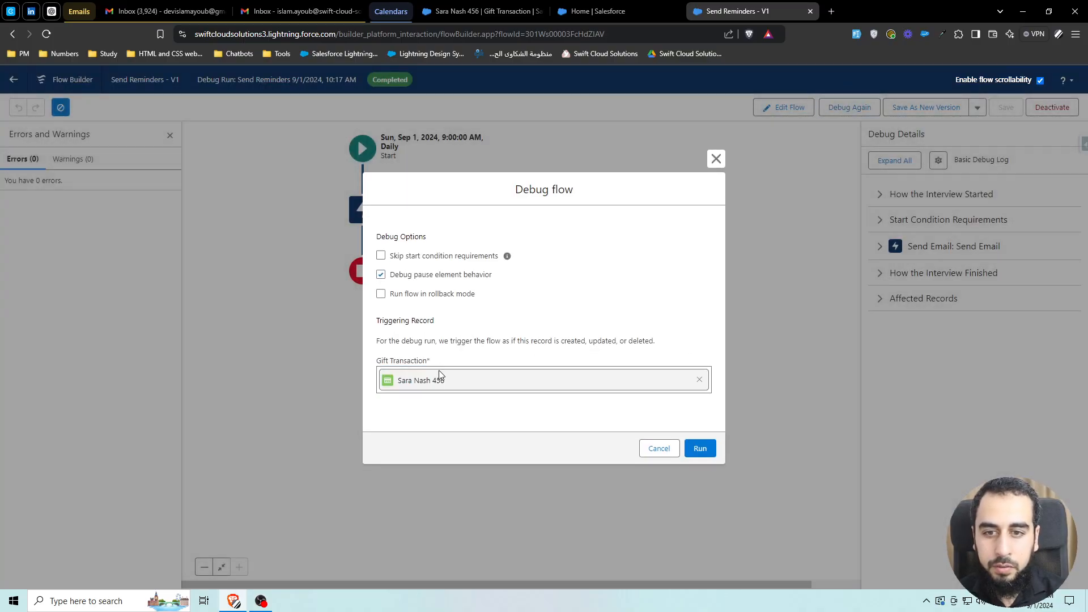
{"action": "left_click", "coordinate": [700, 449]}
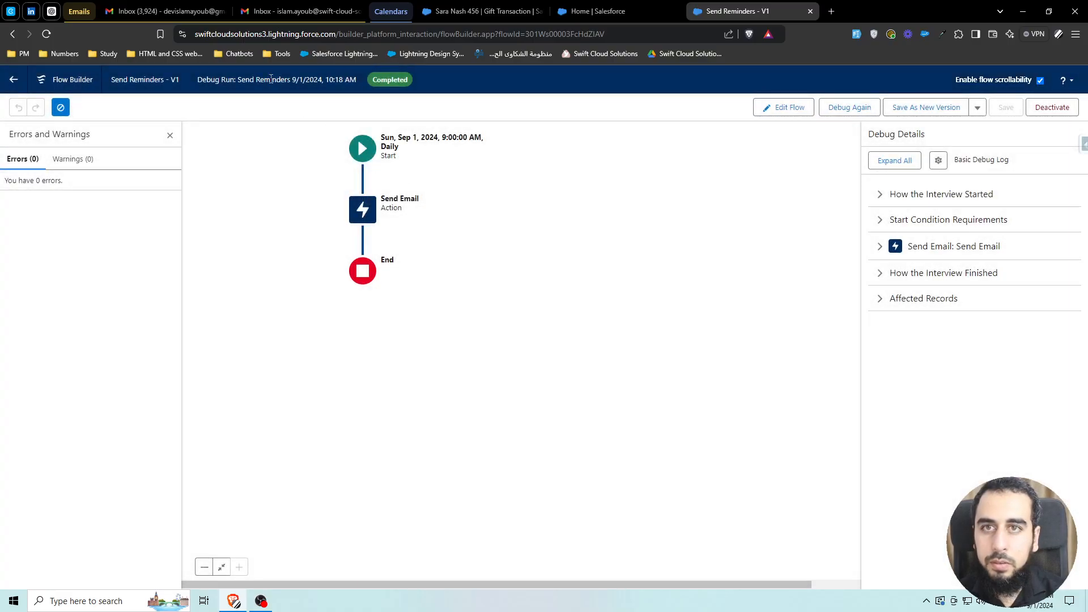
- Refresh the Gmail inbox to check for the Reminder email, then return to the flow
{"action": "left_click", "coordinate": [168, 11]}
{"action": "left_click", "coordinate": [175, 110]}
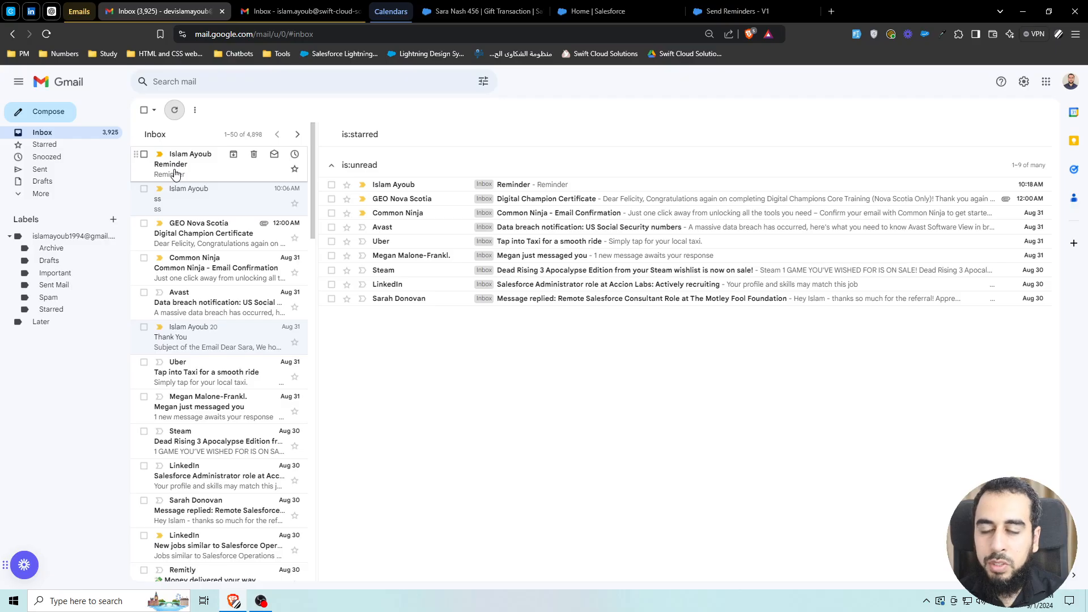
{"action": "left_click", "coordinate": [718, 12]}
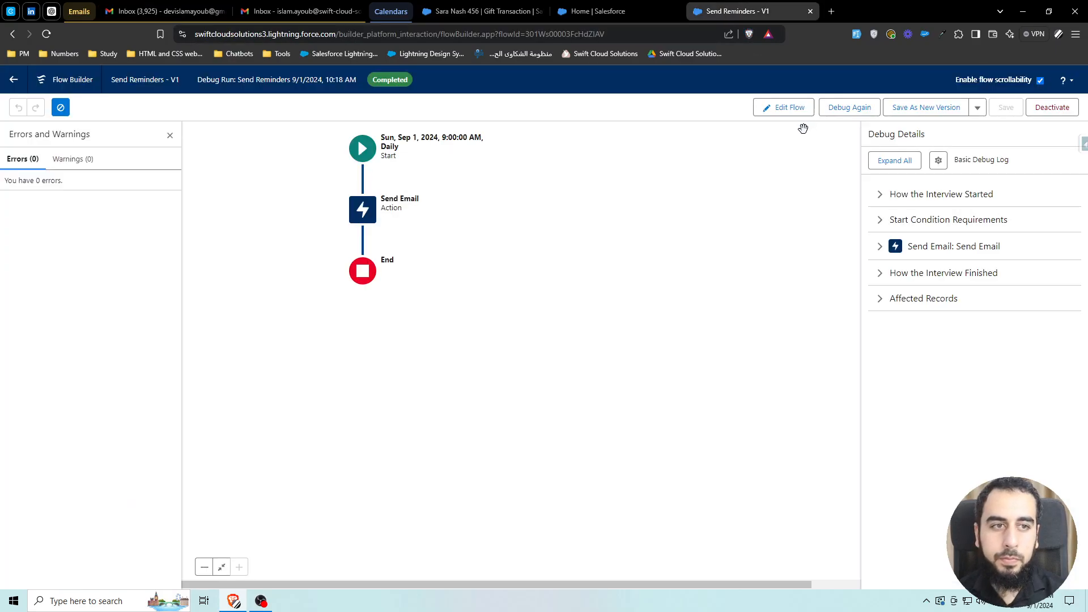